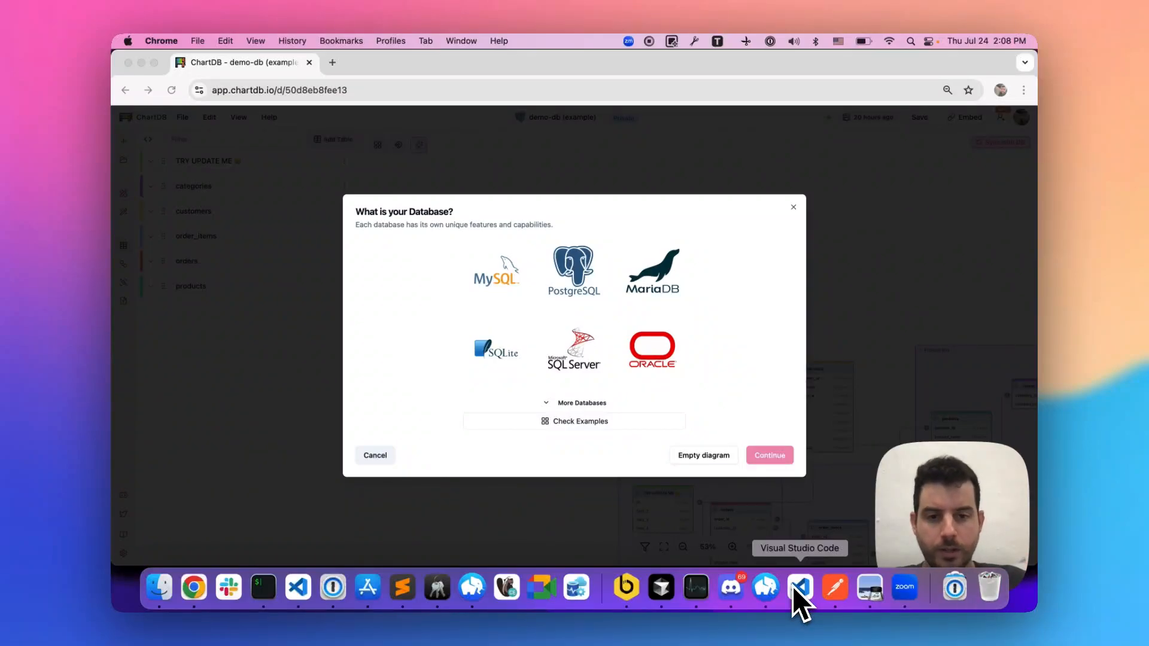
- Choose PostgreSQL as the database and copy the Smart Query script for the Regular edition's DB client
left_click(576, 268)
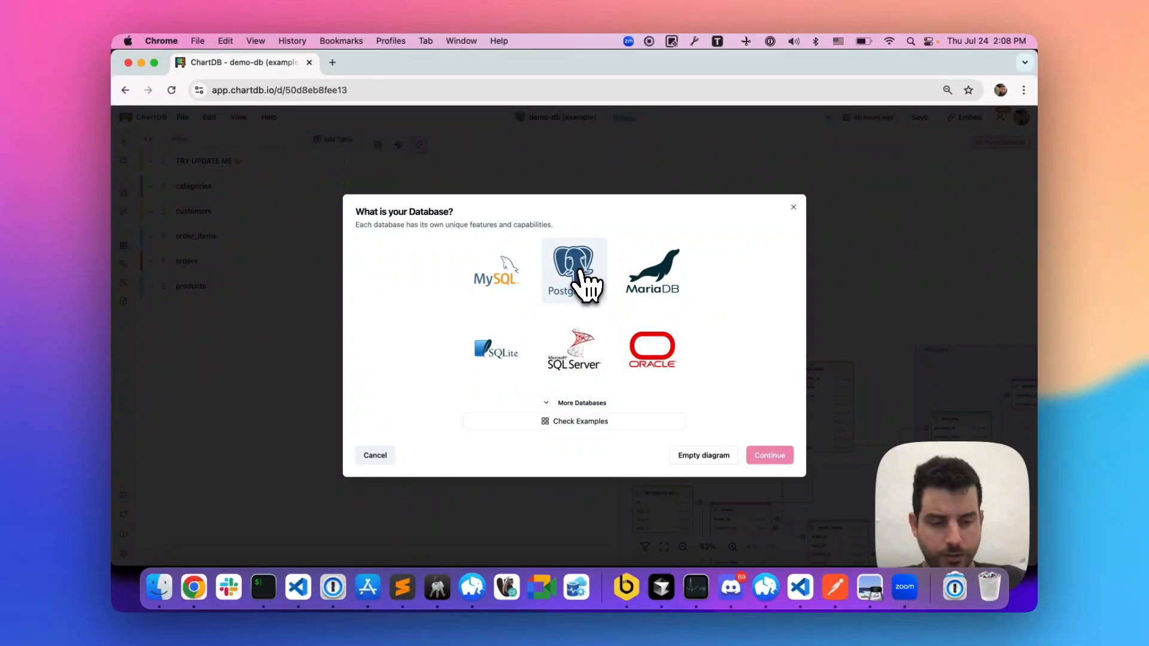
left_click(583, 279)
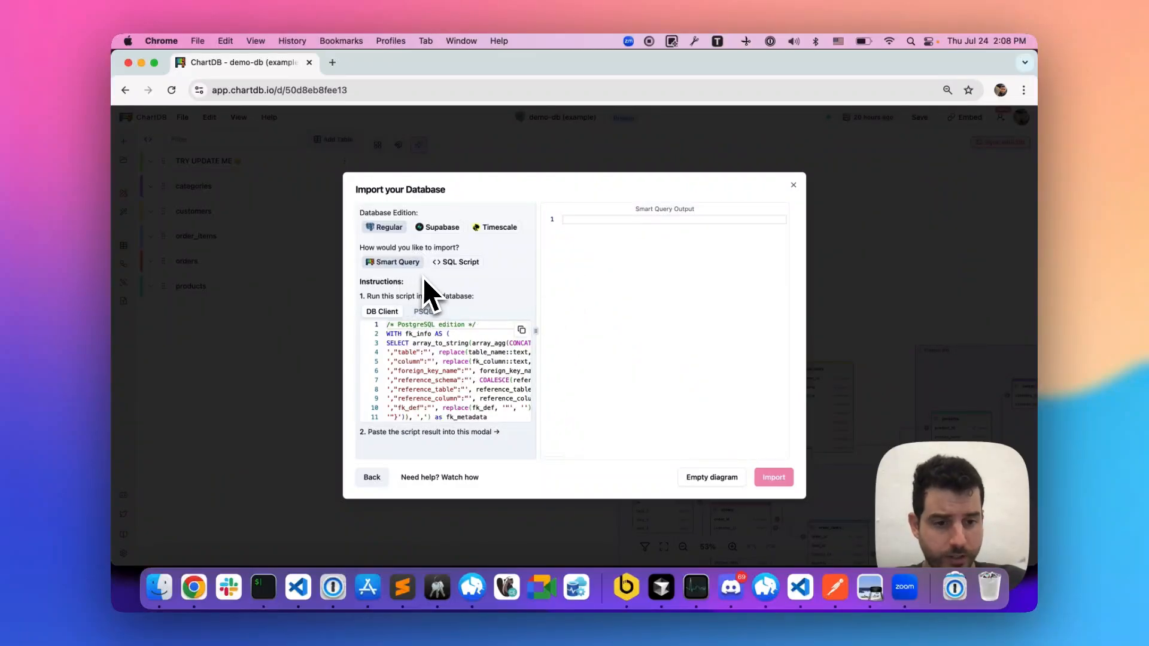
left_click(521, 331)
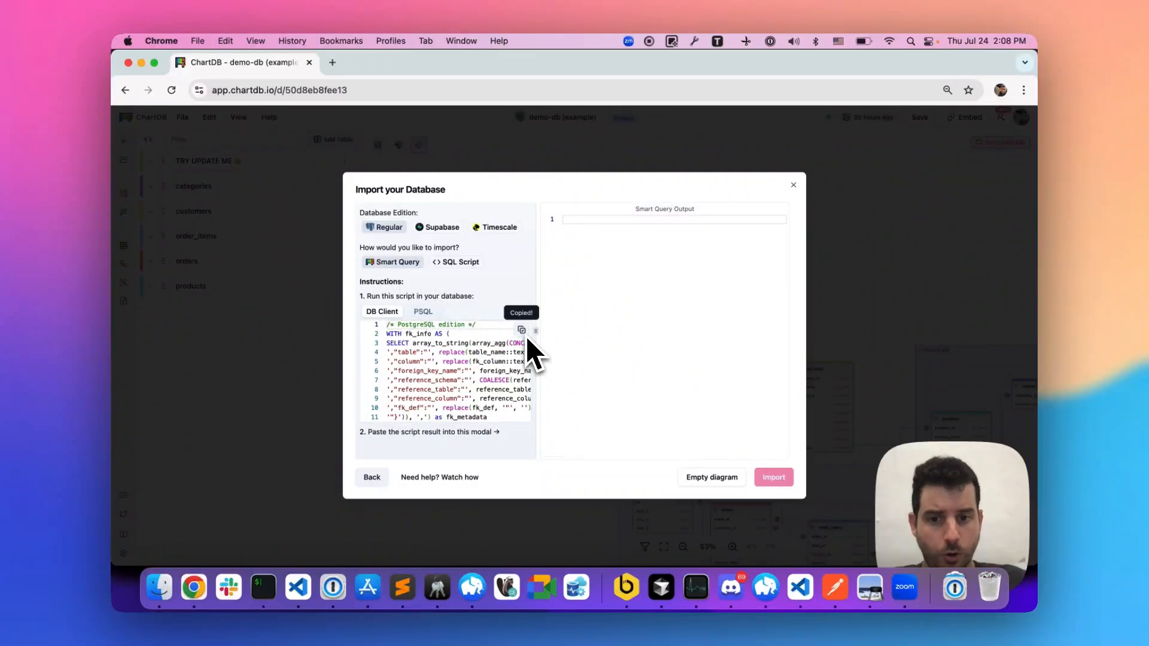
scroll(520, 383, "down", 15)
- Switch to Postico, run the entire metadata script on pokemon_db, and copy the metadata_json_to_import result row
key("super+Tab")
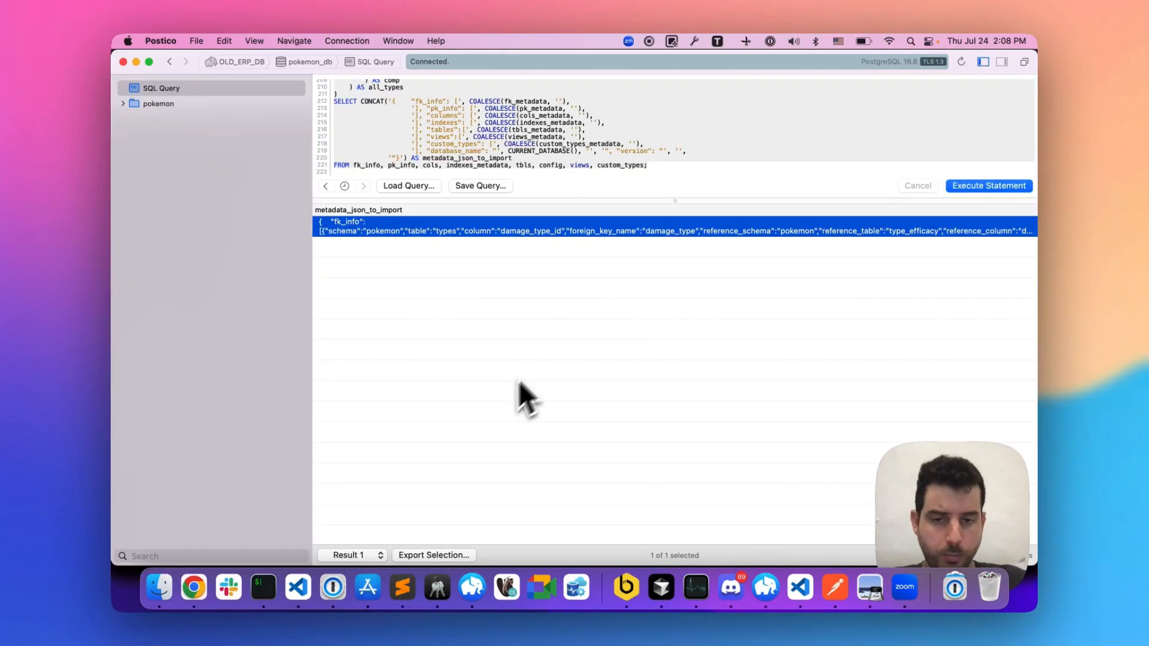
left_click(526, 165)
key("super+a")
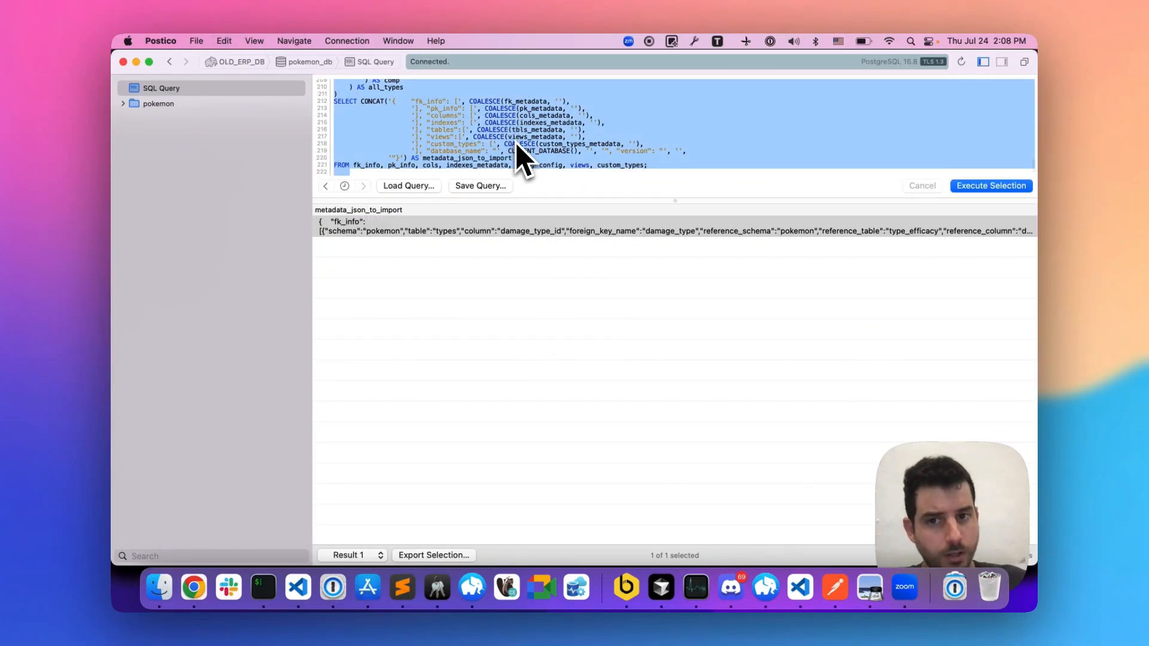
key("super+Return")
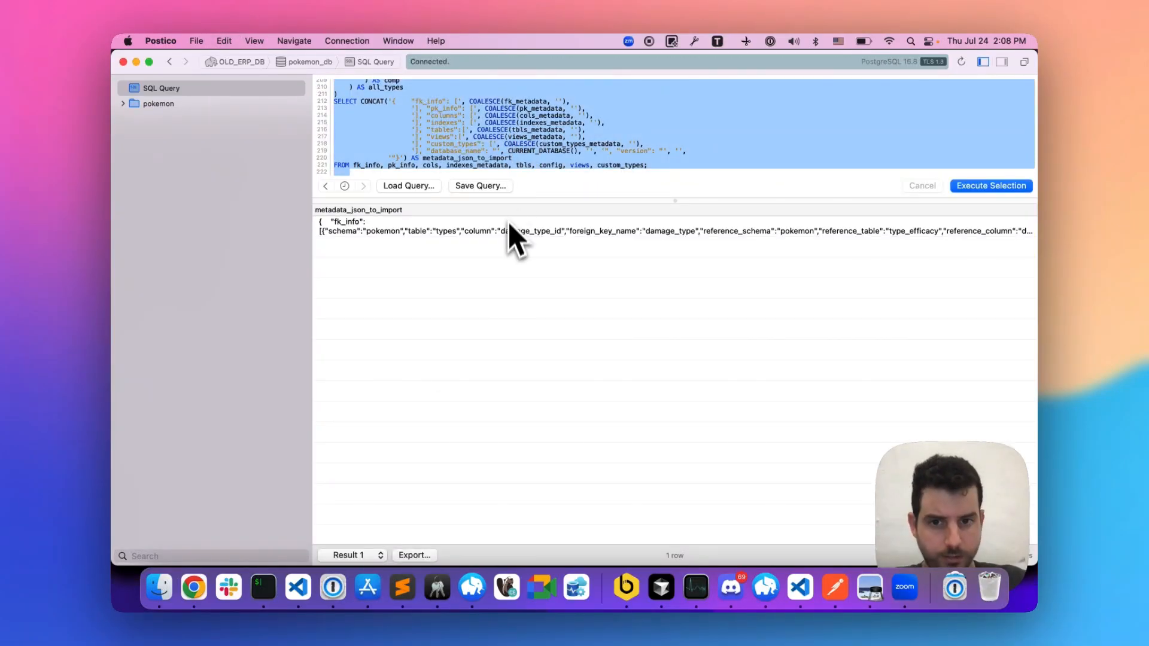
left_click(508, 235)
- Switch back to ChartDB in Chrome, paste the query result as the Smart Query output, and import the database
key("super+Tab")
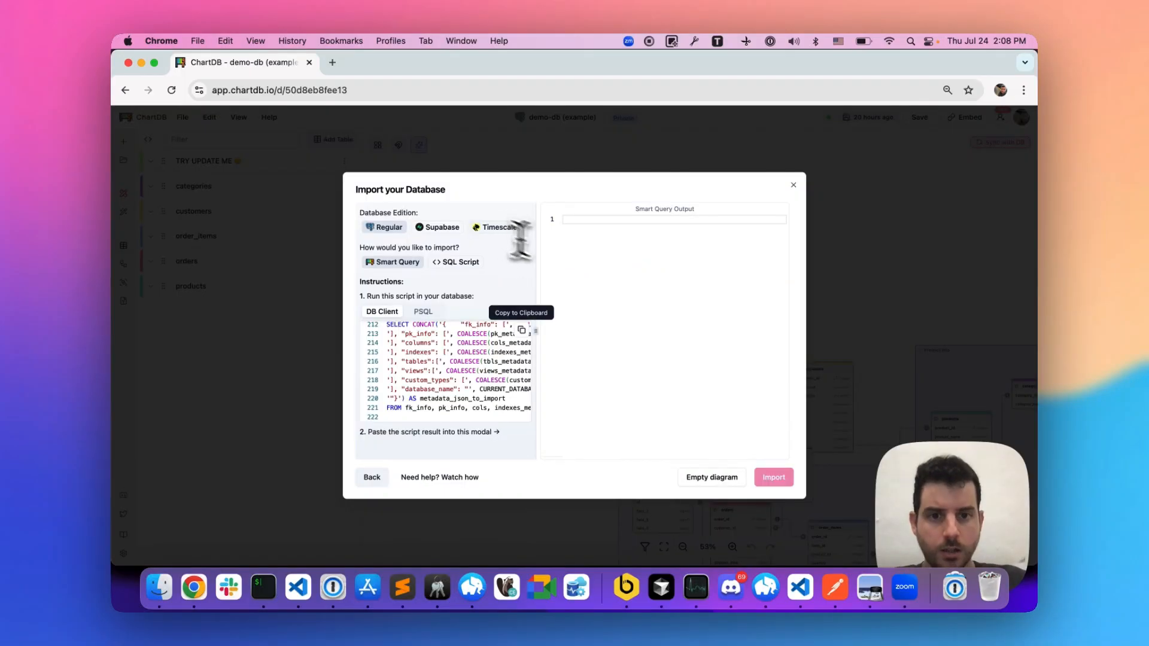
left_click(655, 289)
key("super+v")
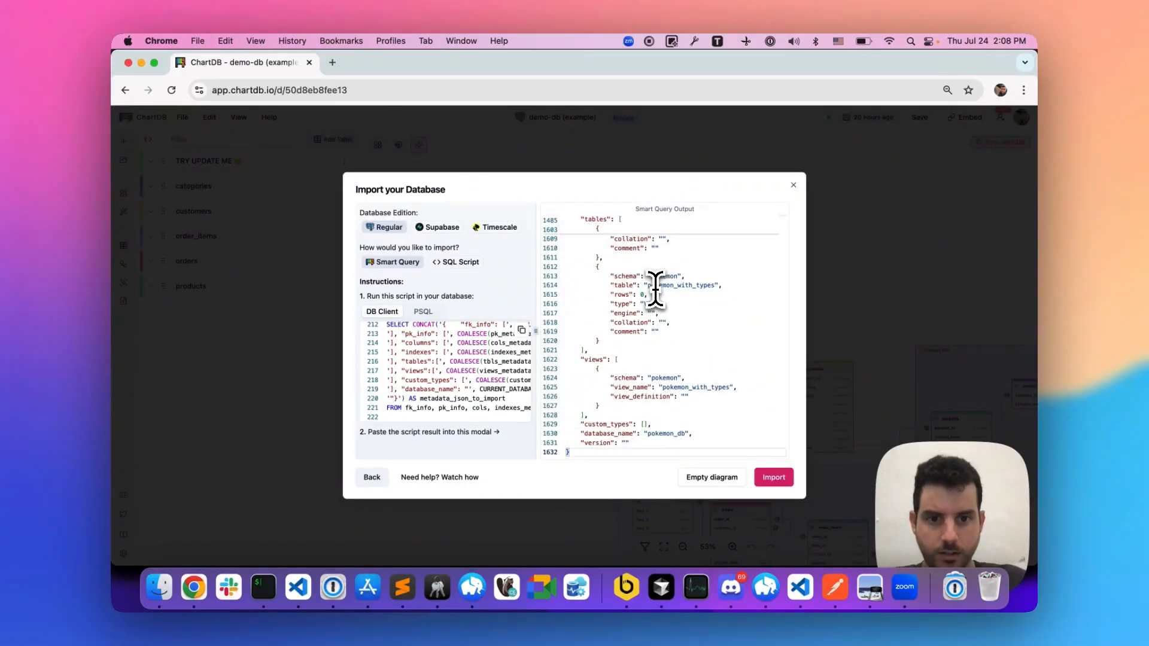
left_click(772, 478)
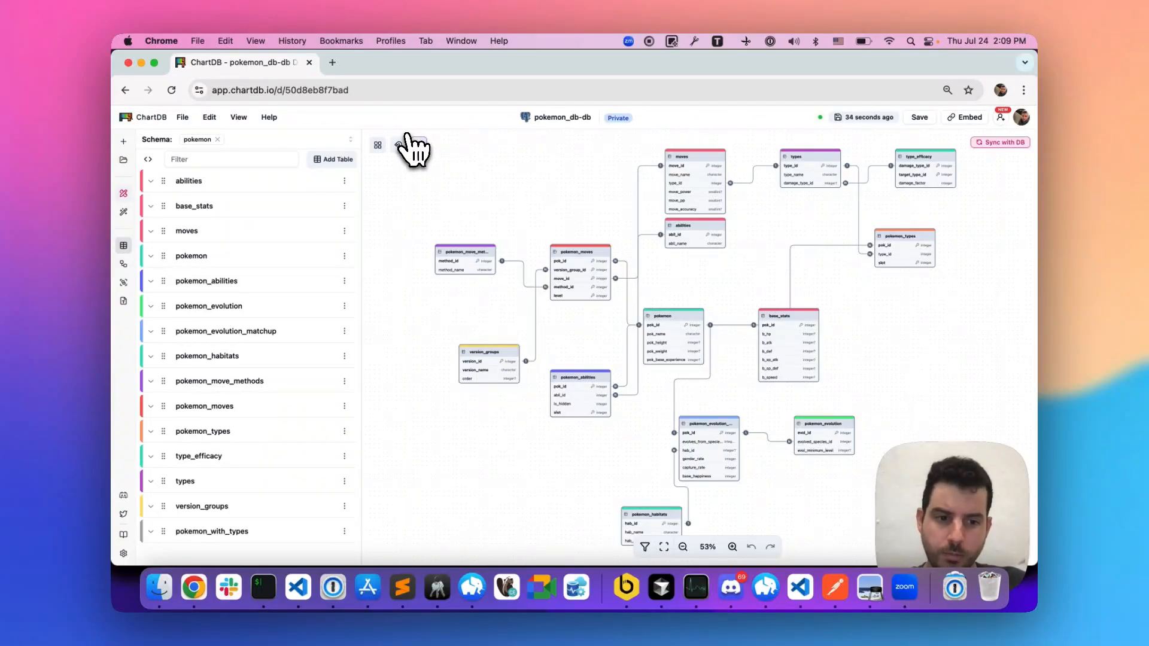
- Open app.chartdb.io in a second browser tab and load the pokemon_db-db diagram there
left_click(332, 63)
type("app.c")
key("Return")
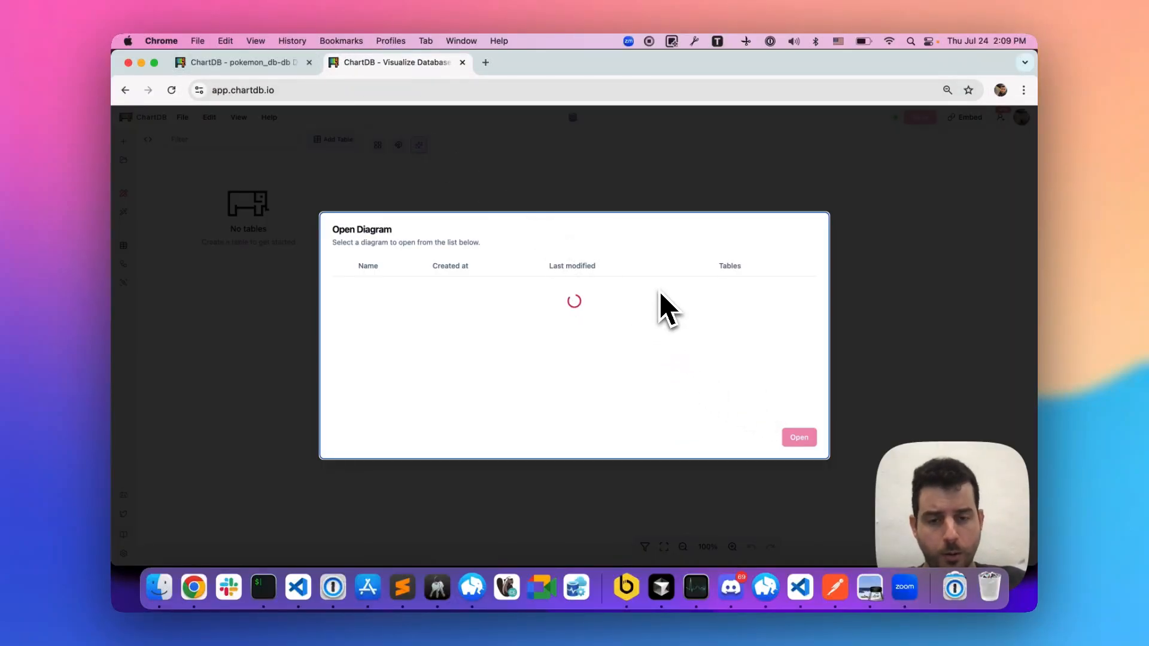
double_click(659, 289)
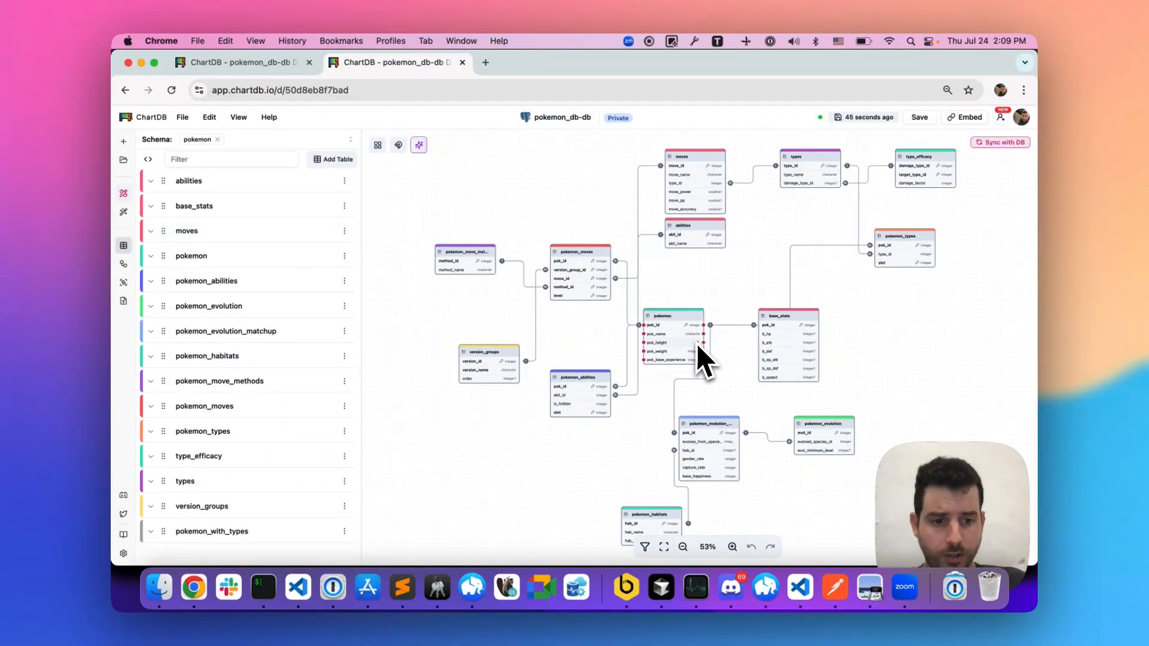
- In the original browser tab, open the AI assistant, ask "how to categorize those tables?", and view the answer from its beginning
left_click(261, 63)
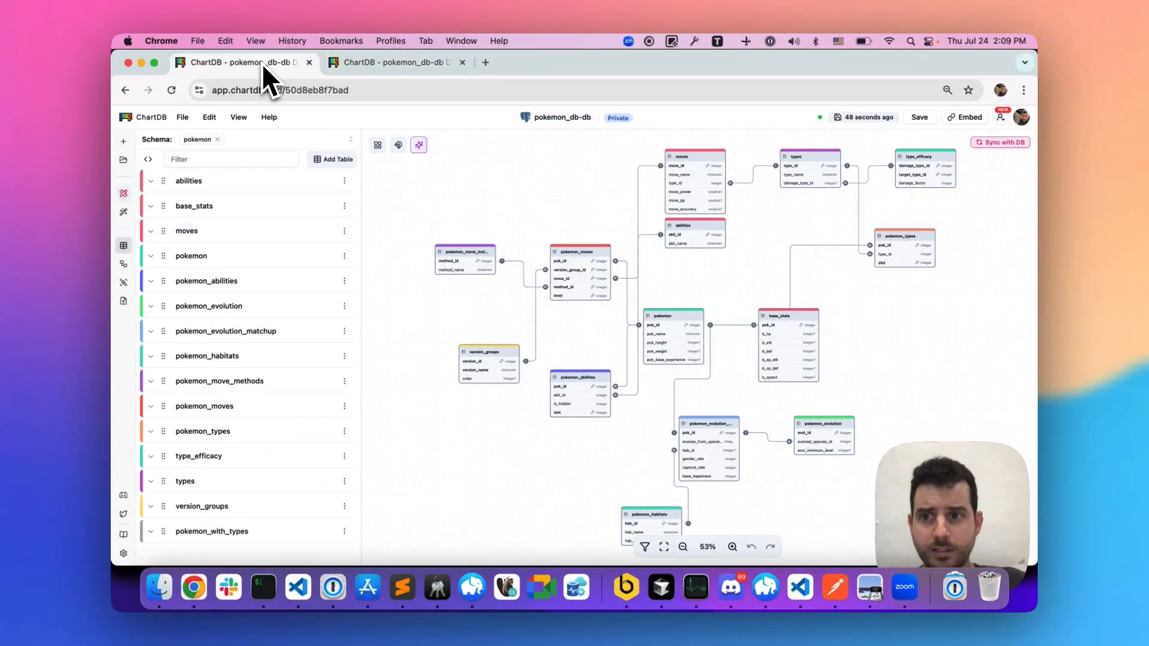
left_click(123, 211)
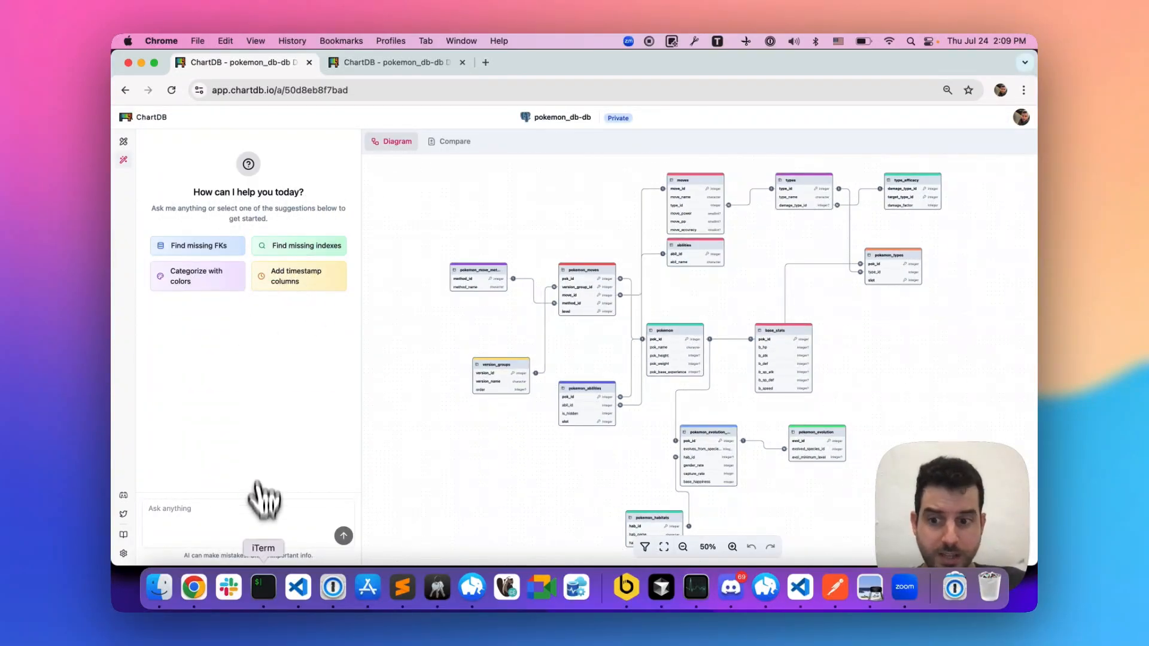
left_click(256, 516)
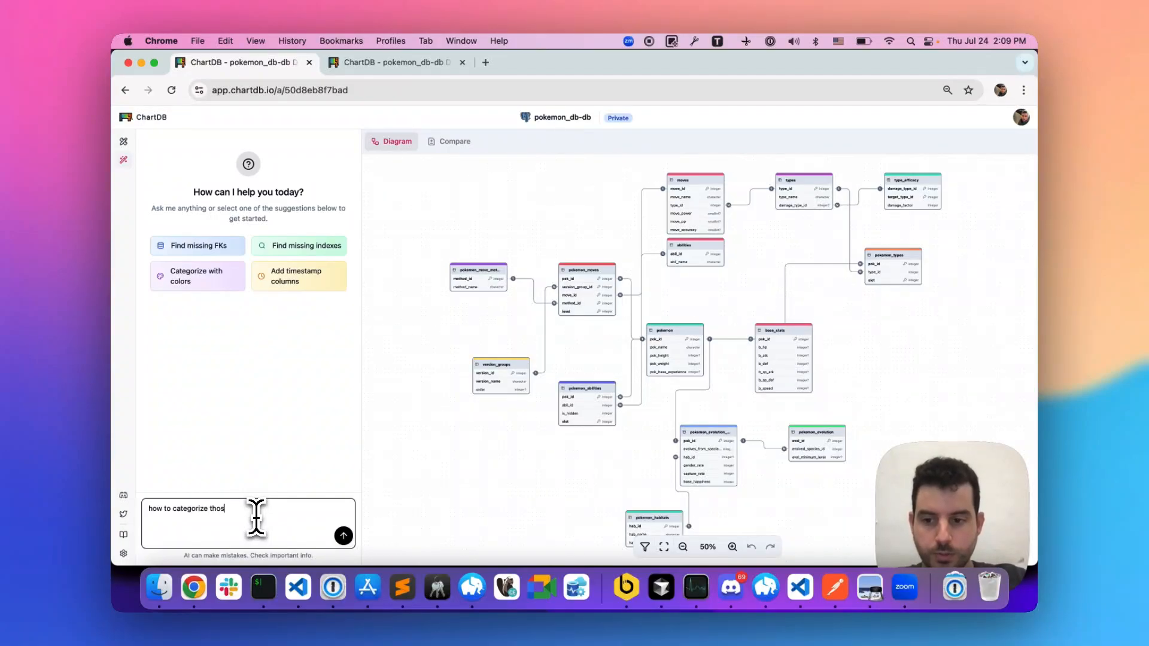
type("?")
key("Return")
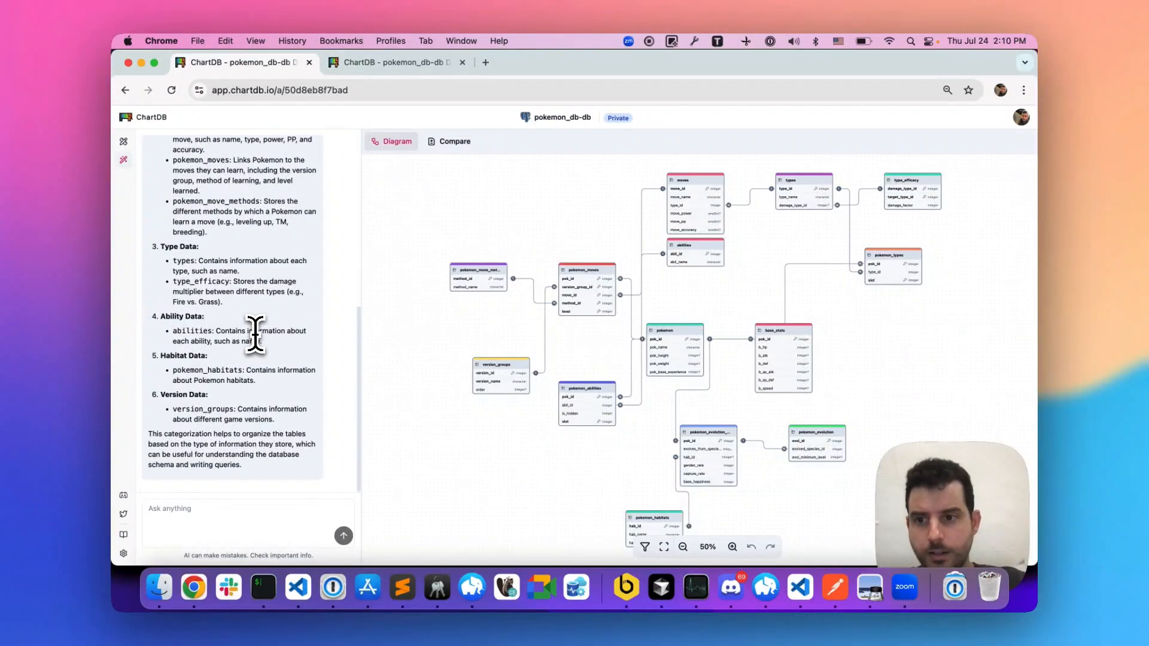
scroll(255, 335, "up", 10)
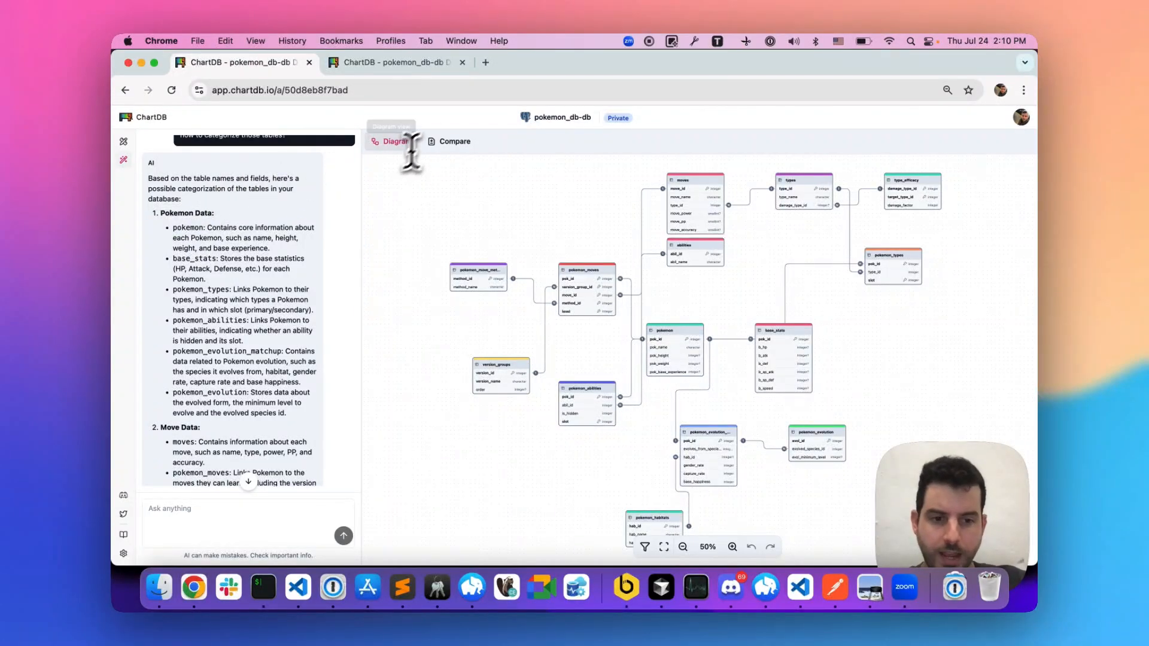
- In the second browser tab's diagram, open the table filter and hide the base_stats table
left_click(407, 71)
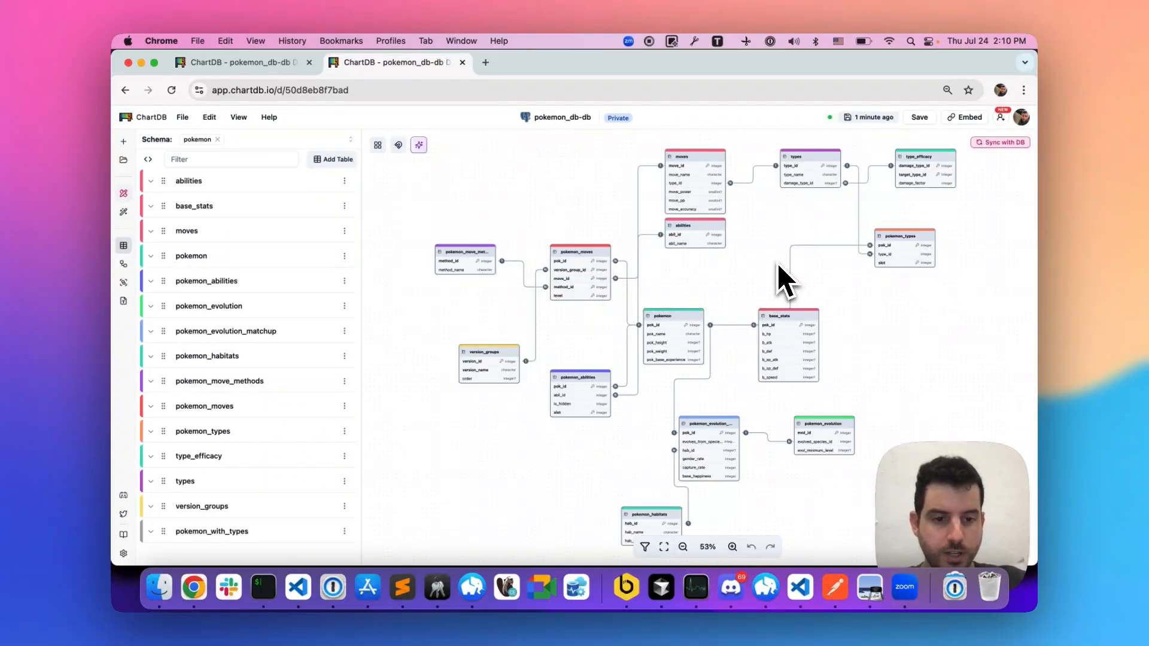
left_click(645, 547)
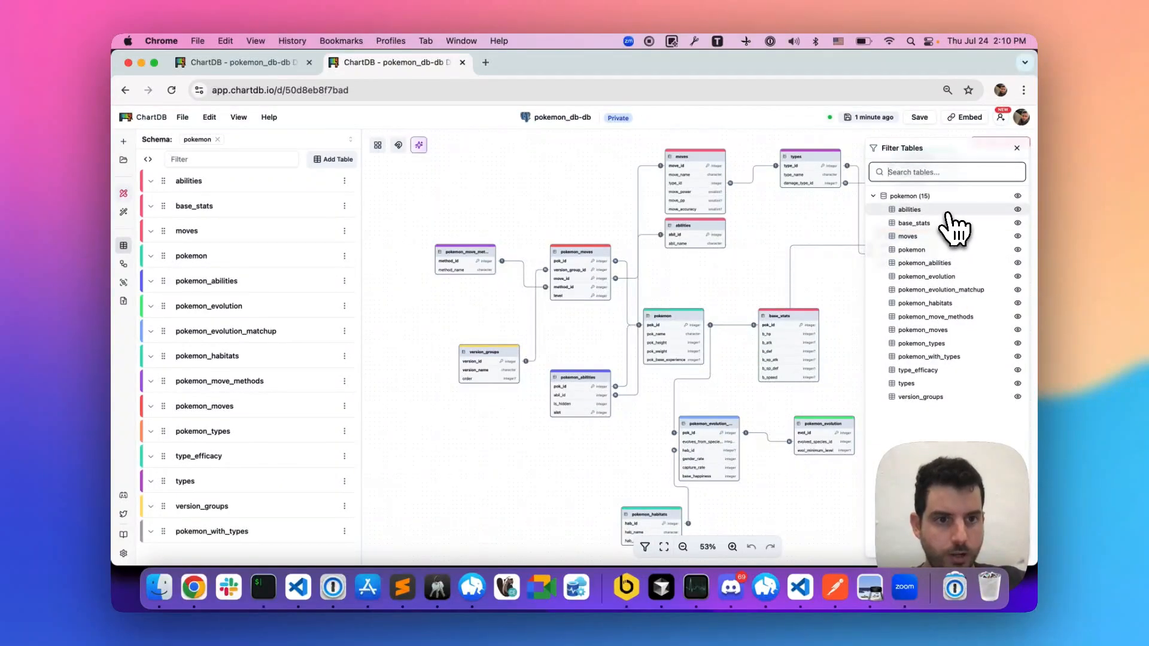
left_click(945, 211)
left_click(1019, 225)
scroll(777, 329, "down", 5)
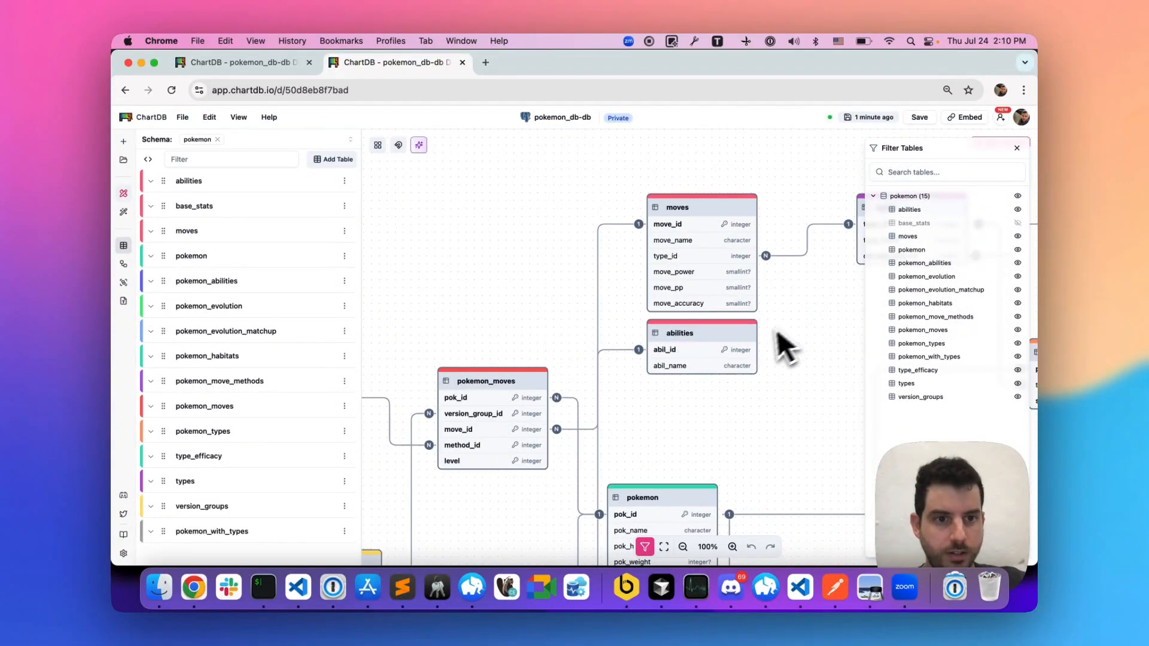
scroll(763, 339, "down", 2)
scroll(763, 338, "right", 2)
scroll(763, 338, "down", 3)
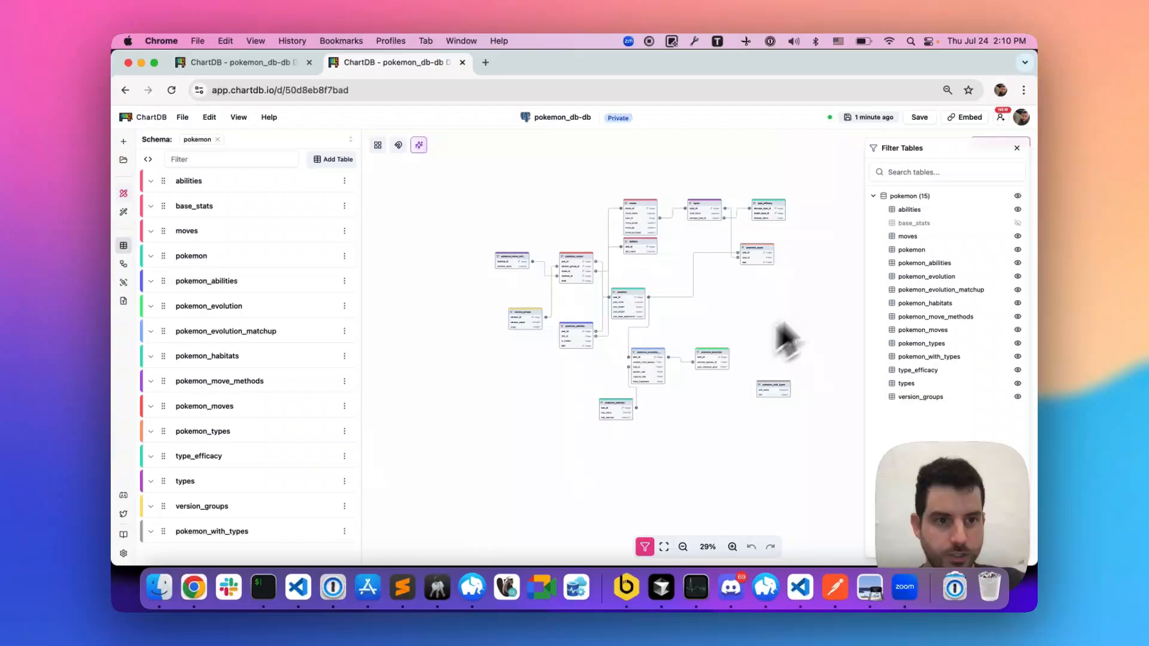
- Hide the moves, pokemon, pokemon_abilities, pokemon_evolution, pokemon_evolution_matchup, pokemon_habitats and pokemon_moves tables
left_click(1018, 236)
left_click(1017, 250)
left_click(1017, 277)
left_click(1017, 263)
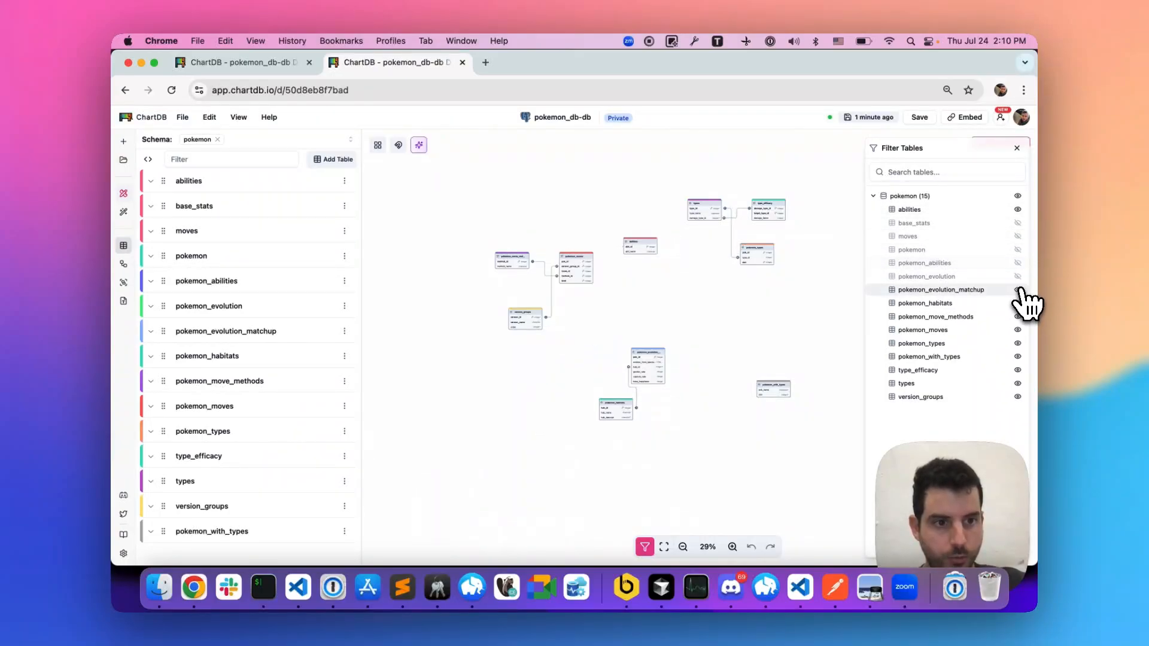
left_click(1018, 290)
left_click(1017, 303)
left_click(1018, 330)
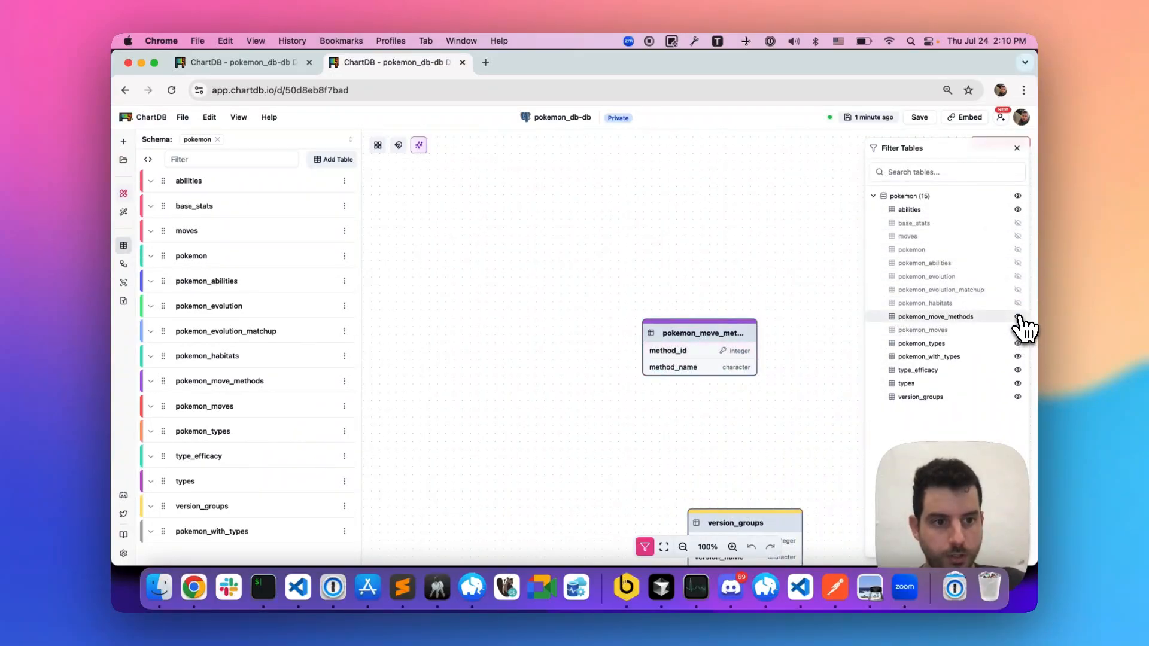
- Hide the pokemon_move_methods, pokemon_types, pokemon_with_types and type_efficacy tables
left_click(1018, 317)
left_click(1017, 343)
left_click(1017, 357)
left_click(1017, 370)
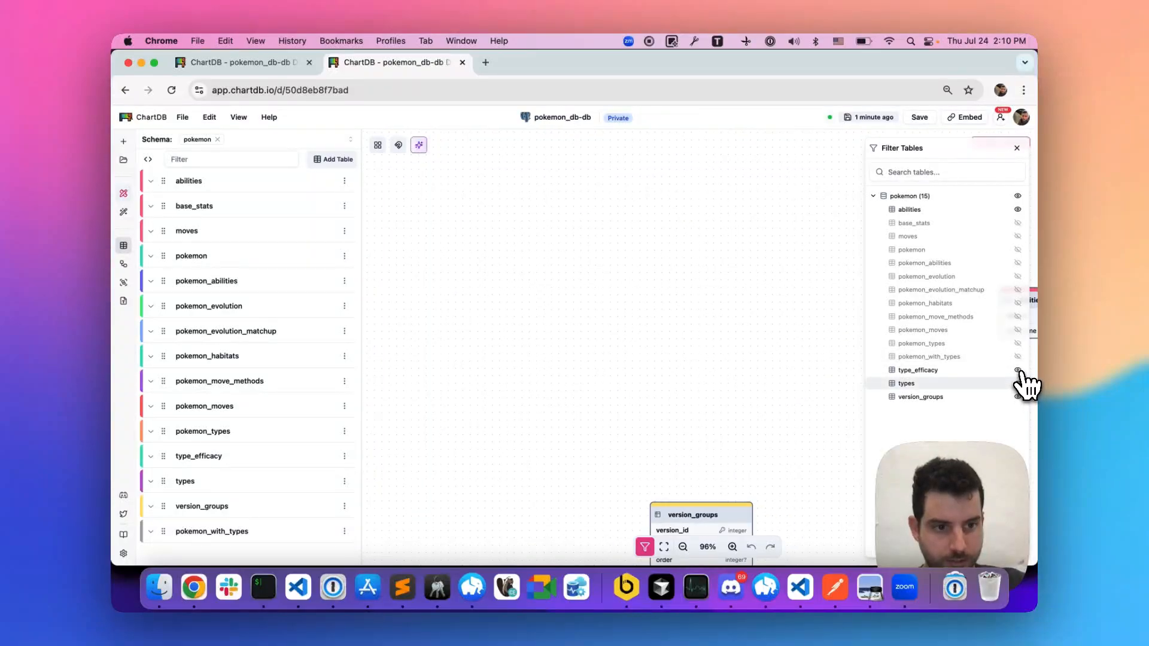
left_click(1018, 397)
left_click(1021, 389)
scroll(675, 354, "down", 1)
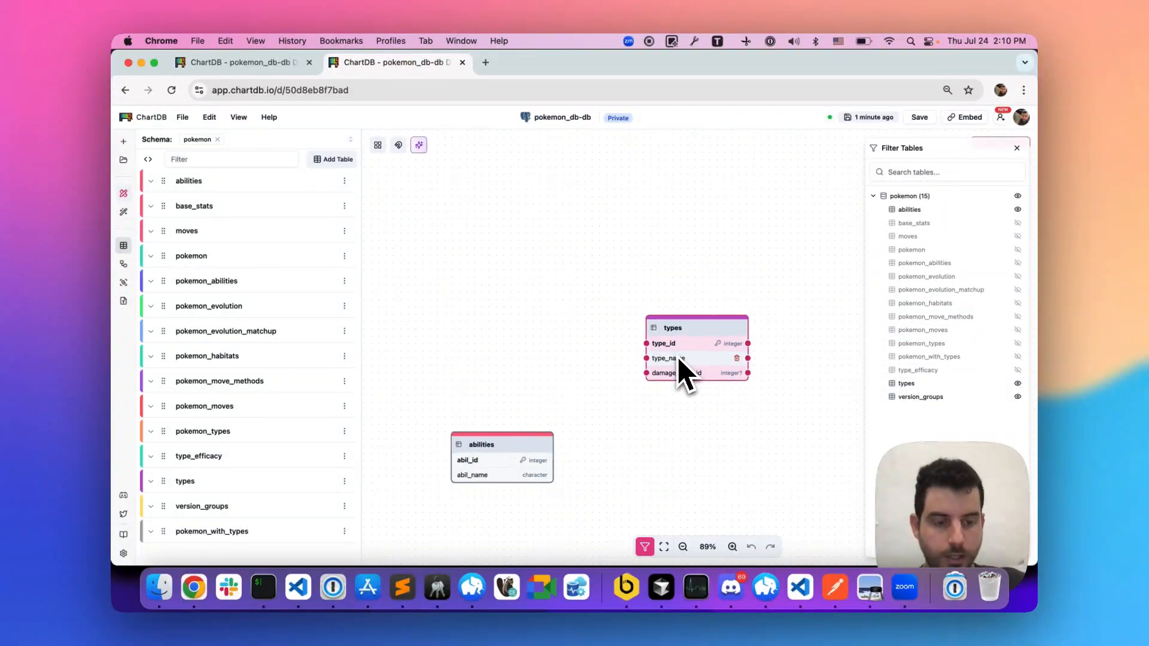
- Show the pokemon table again and hide types, version_groups and abilities so that only pokemon is displayed
left_click(1018, 251)
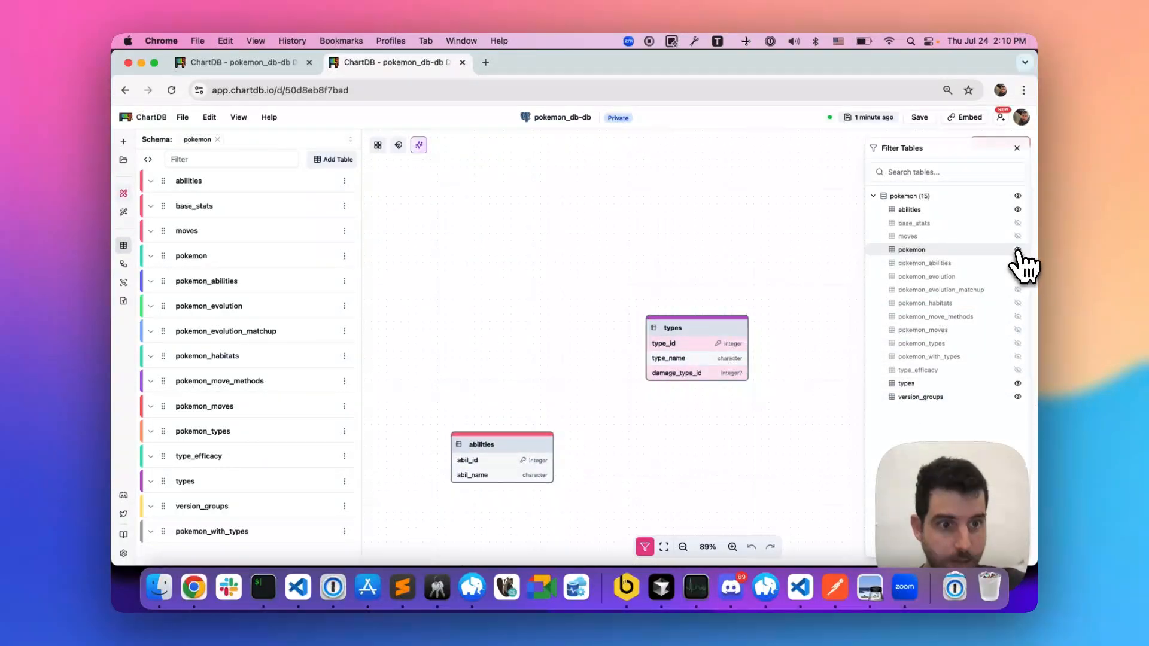
left_click(1017, 384)
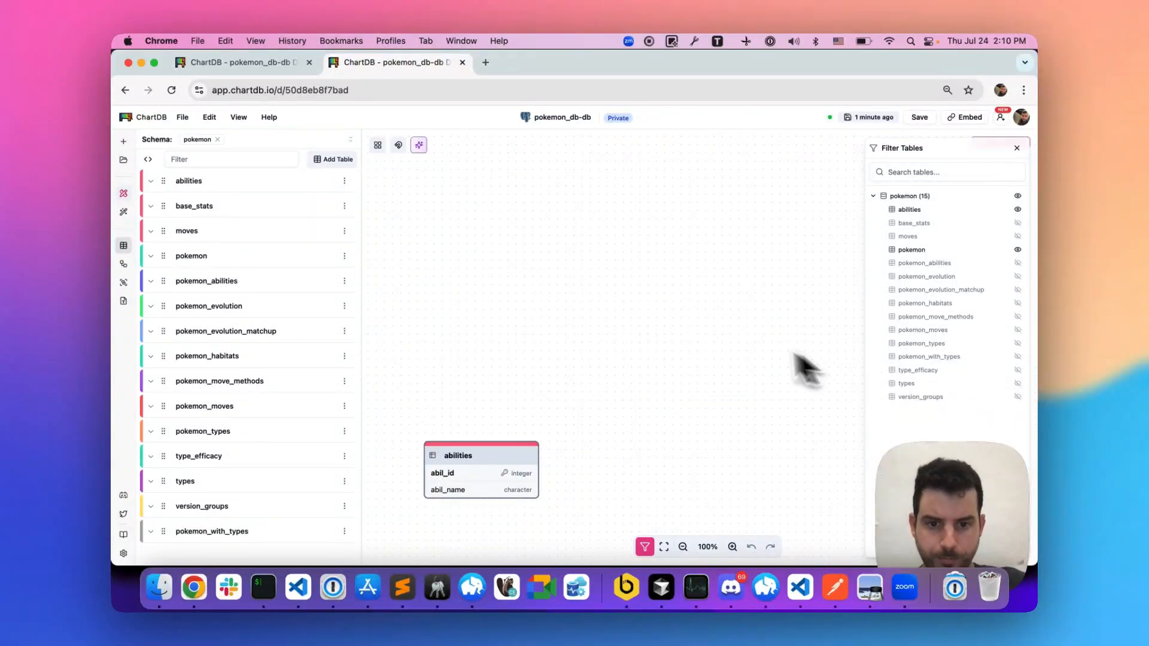
scroll(693, 337, "down", 5)
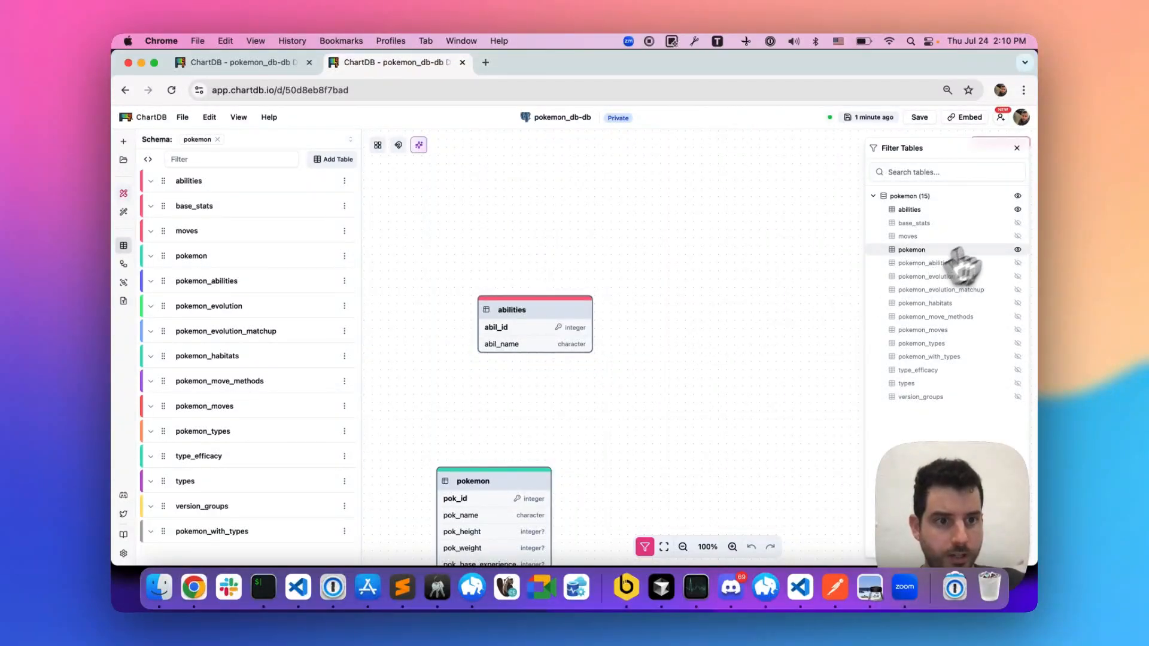
left_click(1018, 209)
scroll(760, 344, "down", 5)
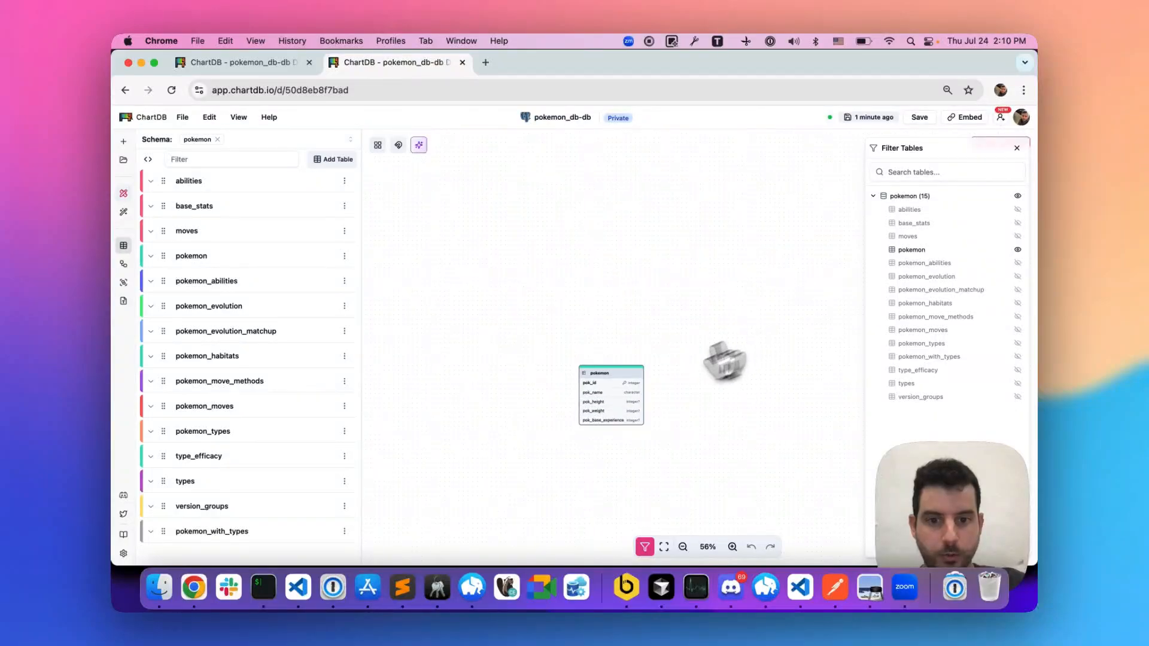
- Move the pokemon table toward the canvas's upper left and add a new area overlapping the table's upper-left corner
left_click_drag(610, 392, 458, 217)
scroll(566, 245, "left", 2)
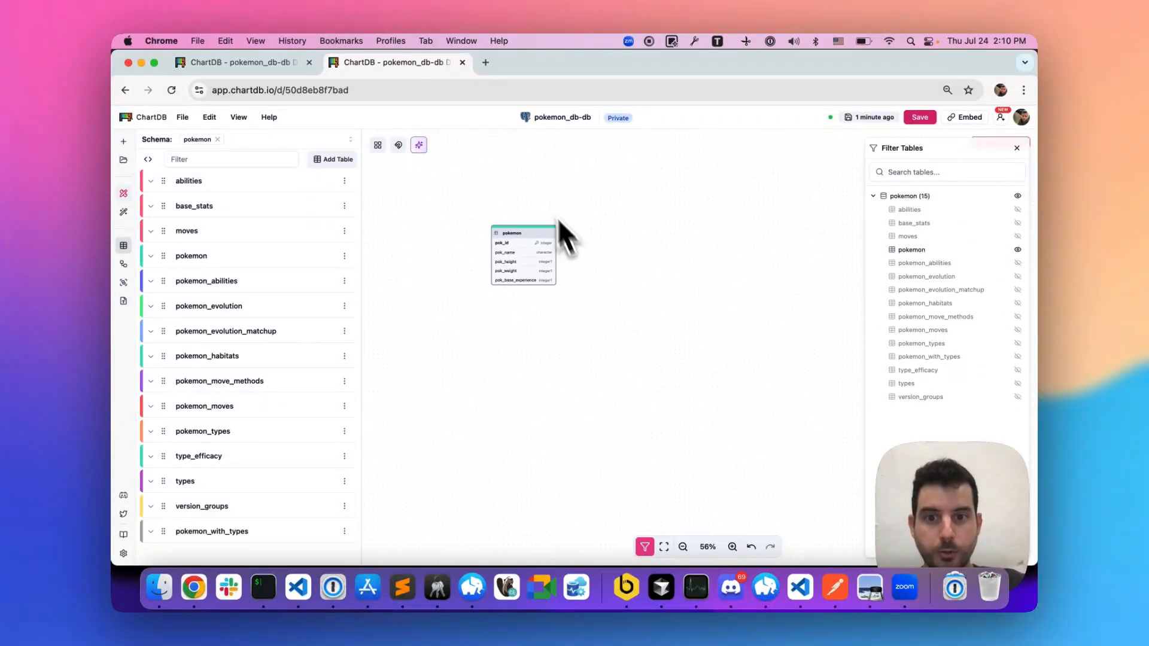
right_click(531, 170)
left_click(569, 210)
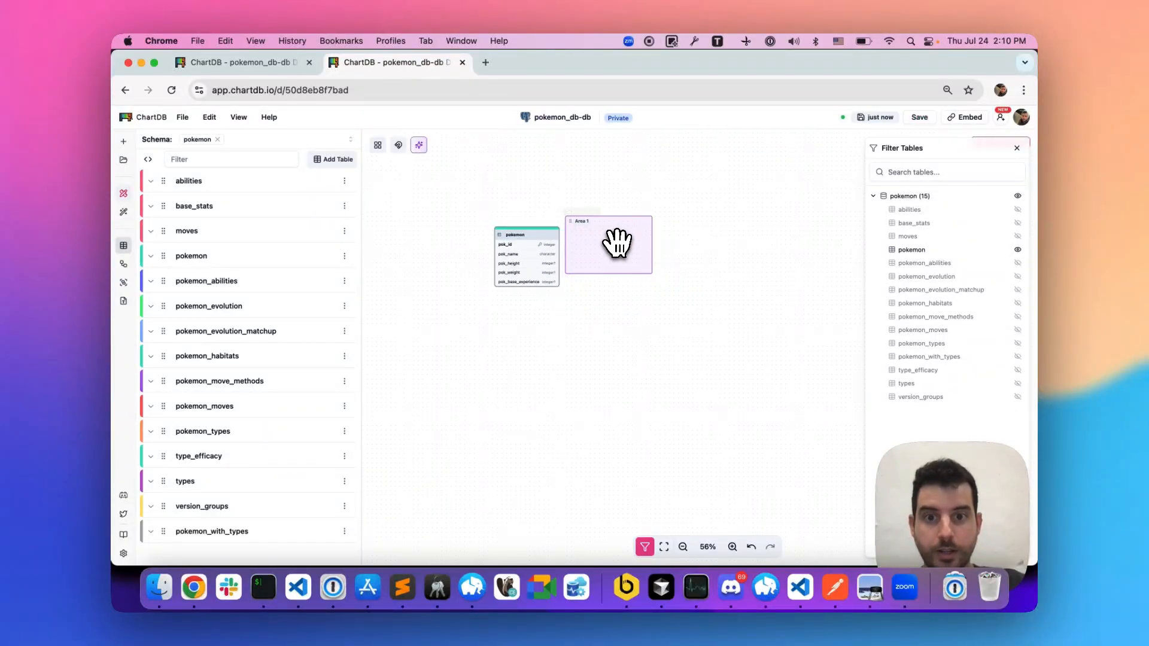
left_click_drag(616, 244, 481, 211)
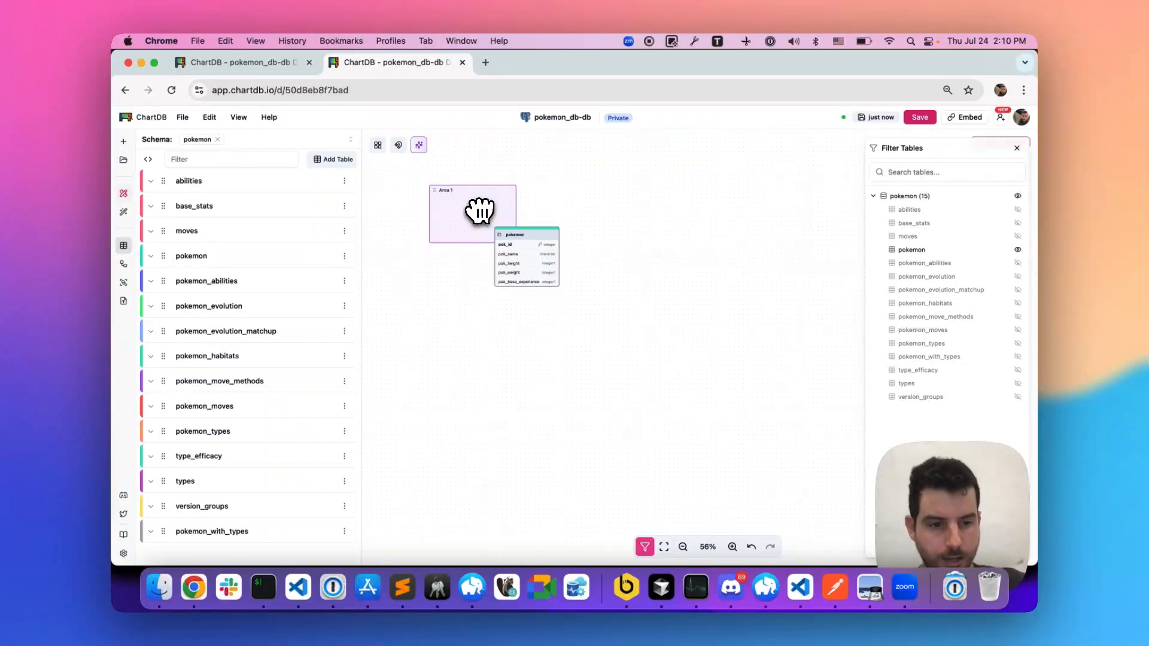
- Rename the new area "Pokemon Data" and enlarge it to enclose the pokemon table
left_click(460, 212)
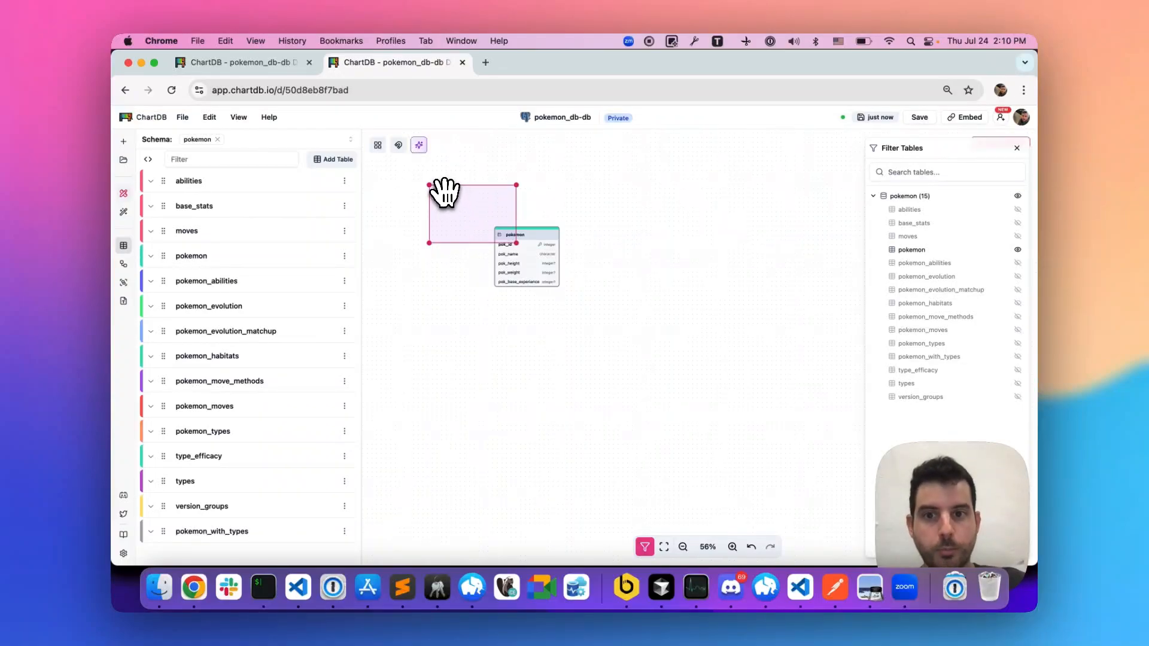
double_click(444, 193)
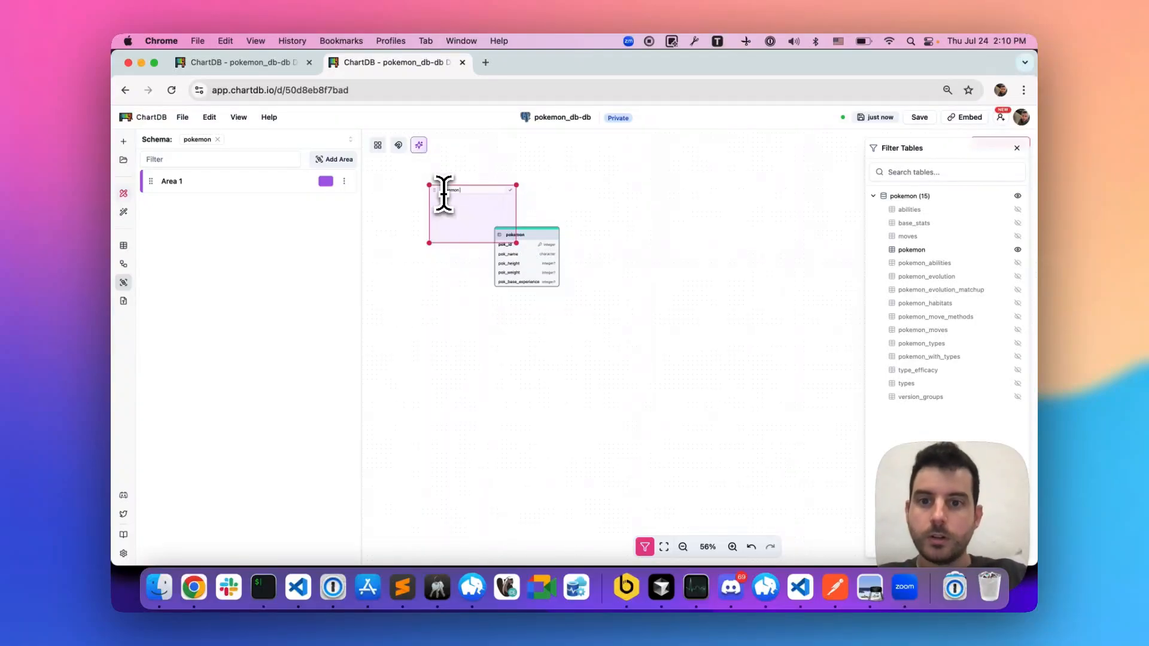
key("Return")
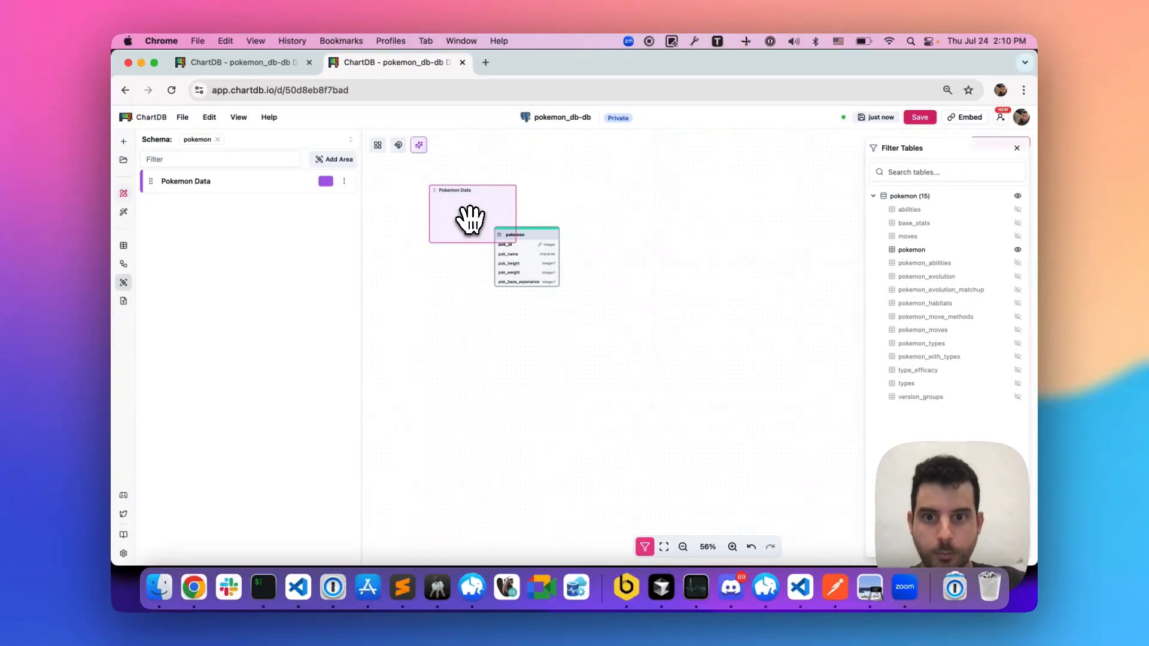
left_click_drag(517, 245, 746, 445)
left_click_drag(738, 372, 710, 338)
- Check the AI assistant's Pokemon Data category, show the base_stats table and place it beside the pokemon table in the Pokemon Data area
key("ctrl+Tab")
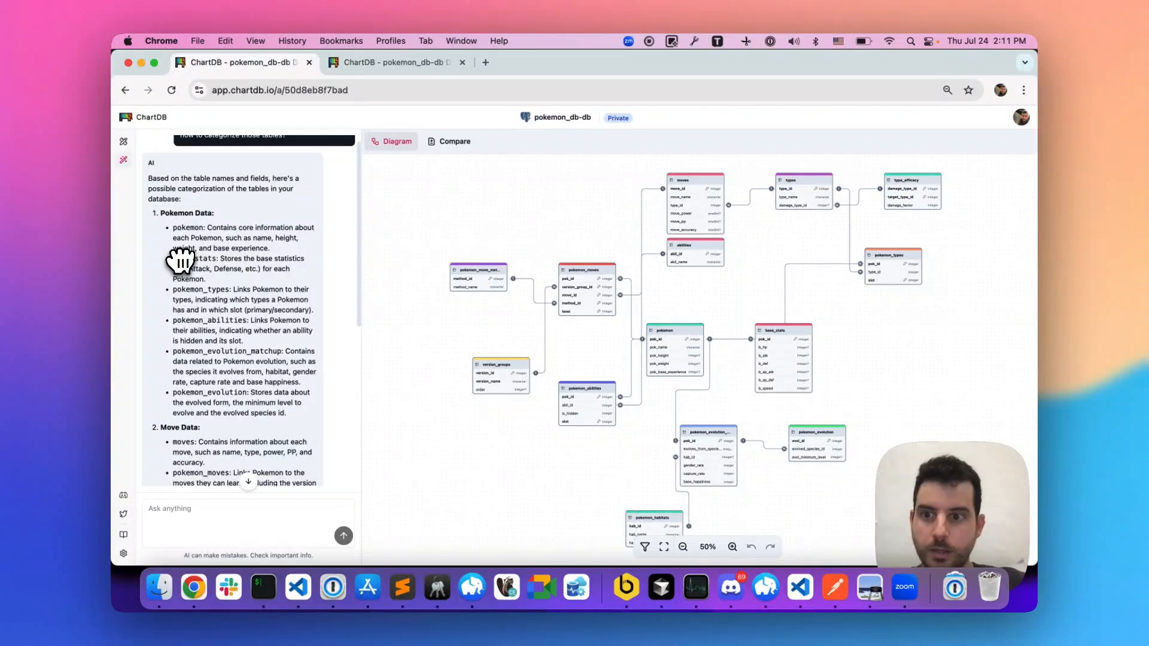
key("ctrl+Tab")
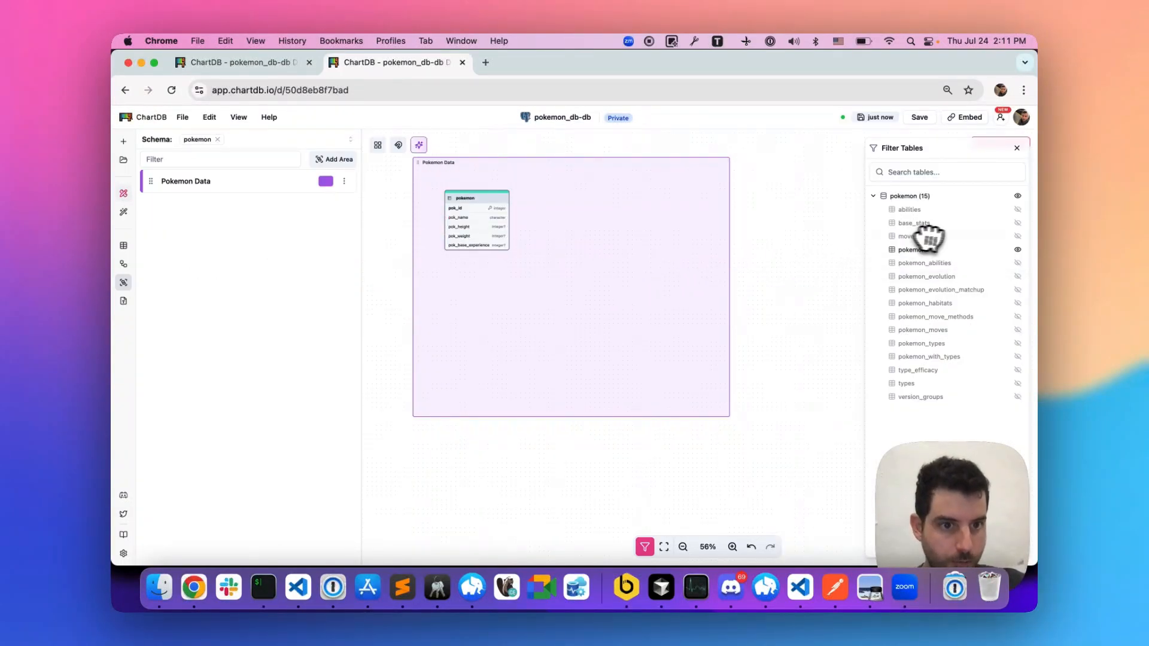
left_click(1017, 224)
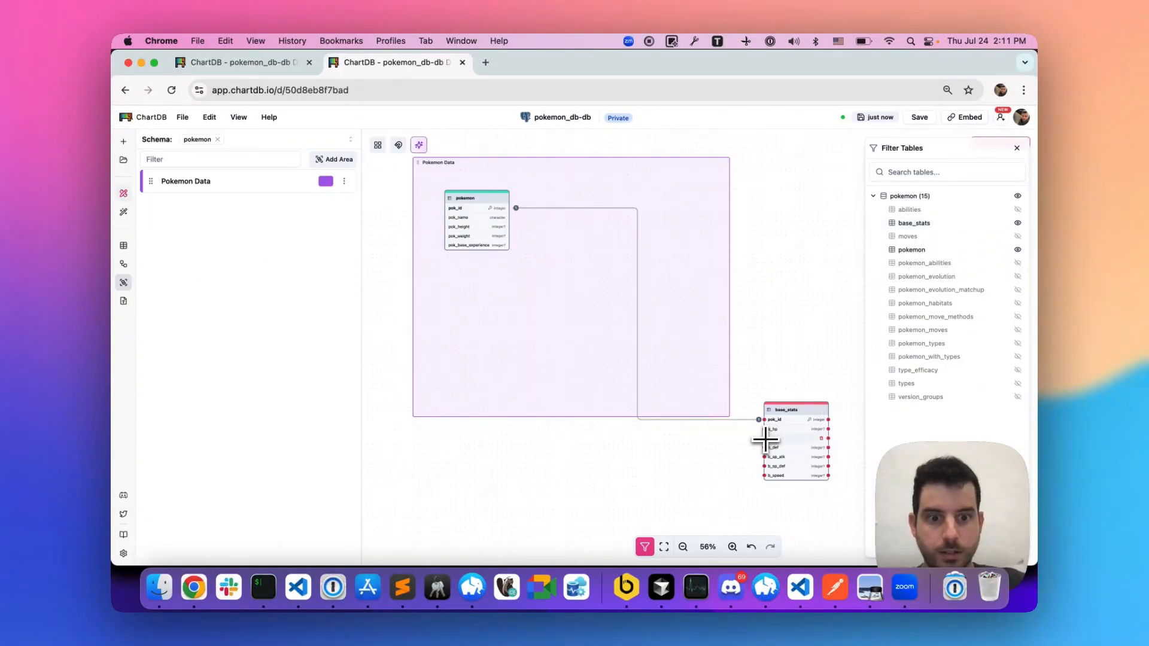
left_click_drag(826, 460, 633, 246)
- Recheck the suggested categories, show the pokemon_abilities table and place it beneath the pokemon table in the Pokemon Data area
key("ctrl+shift+Tab")
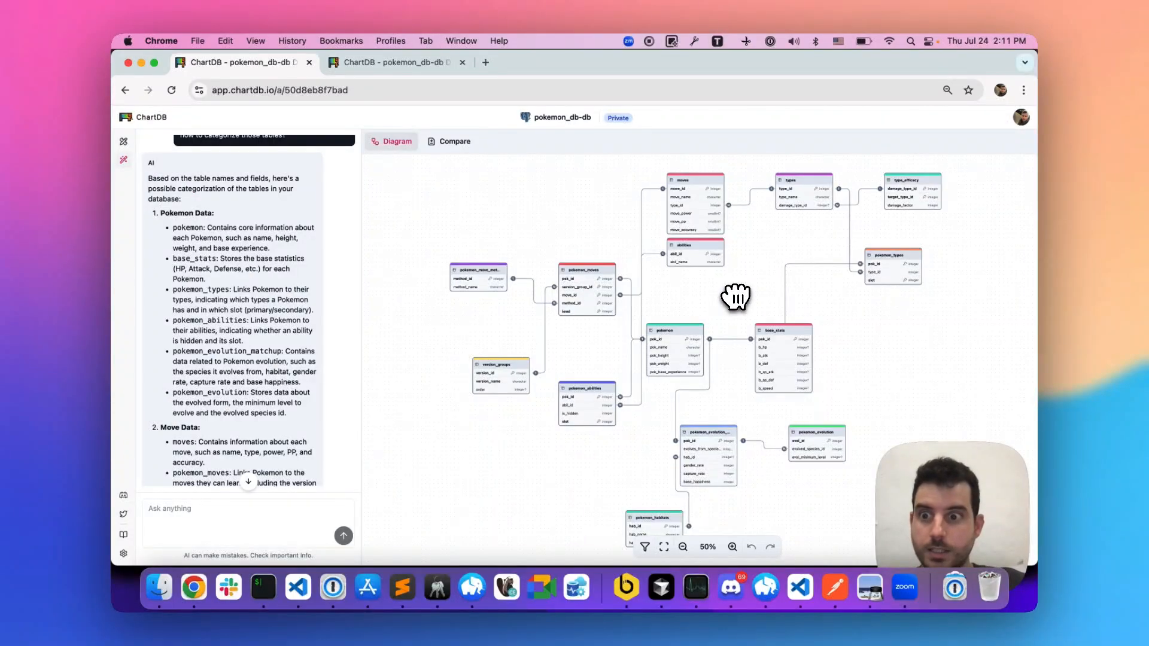
key("ctrl+Tab")
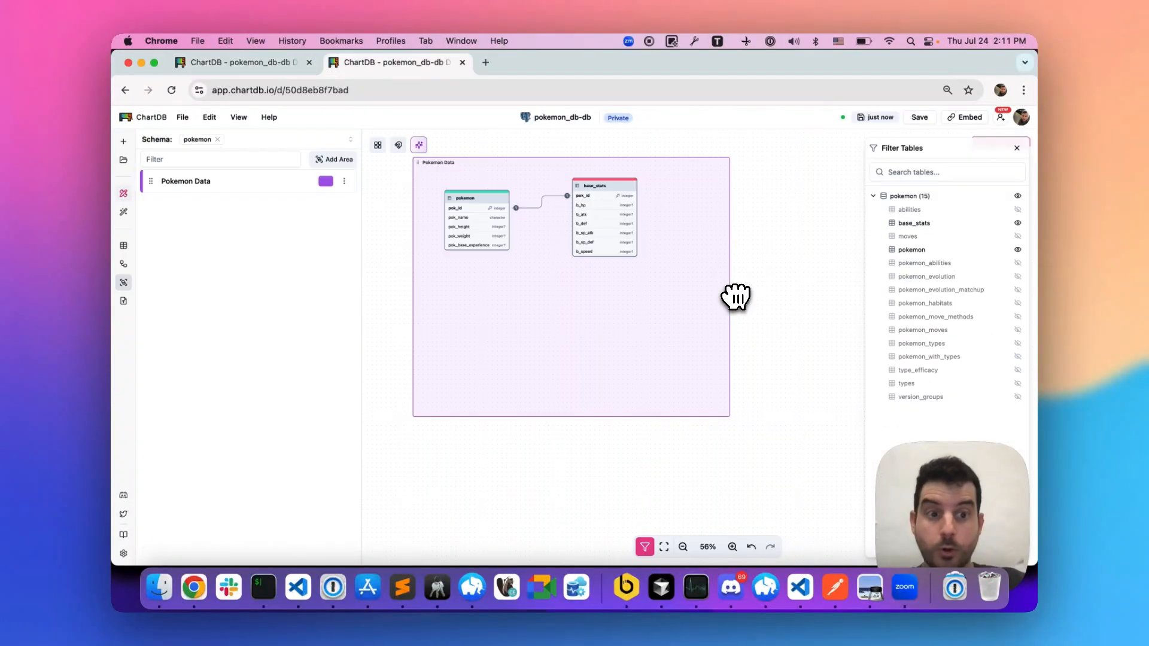
left_click(1018, 263)
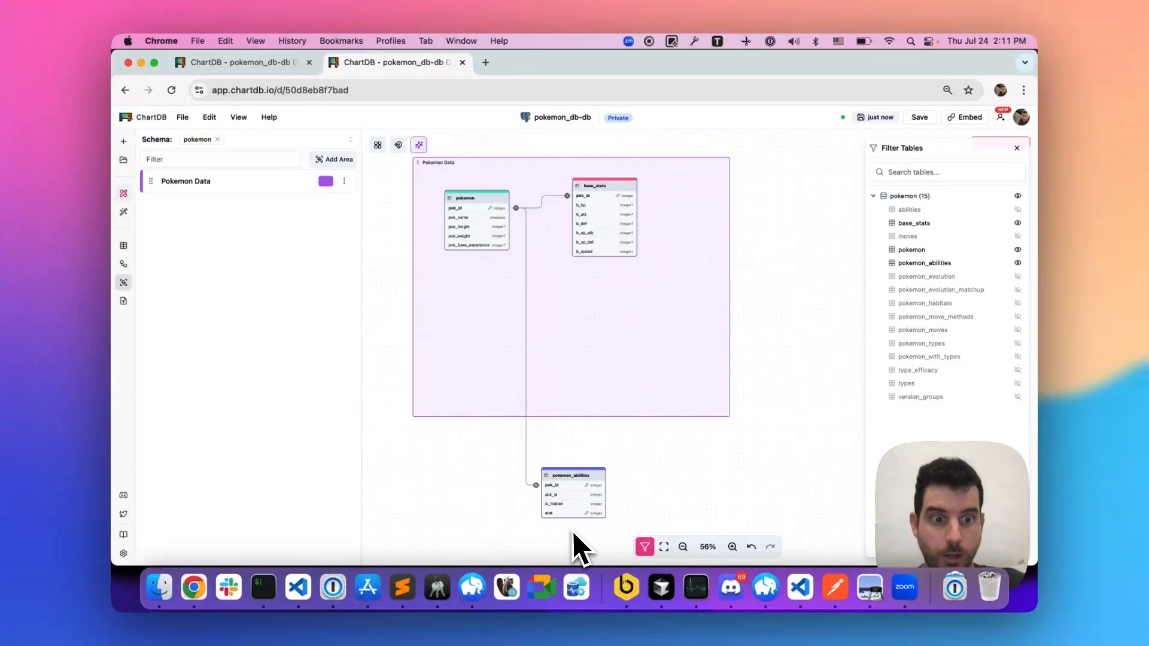
left_click_drag(569, 526, 524, 338)
- Following the suggested category, show pokemon_evolution_matchup and pokemon_evolution and arrange them with pokemon_abilities in the lower part of the Pokemon Data area
key("super+alt+Left")
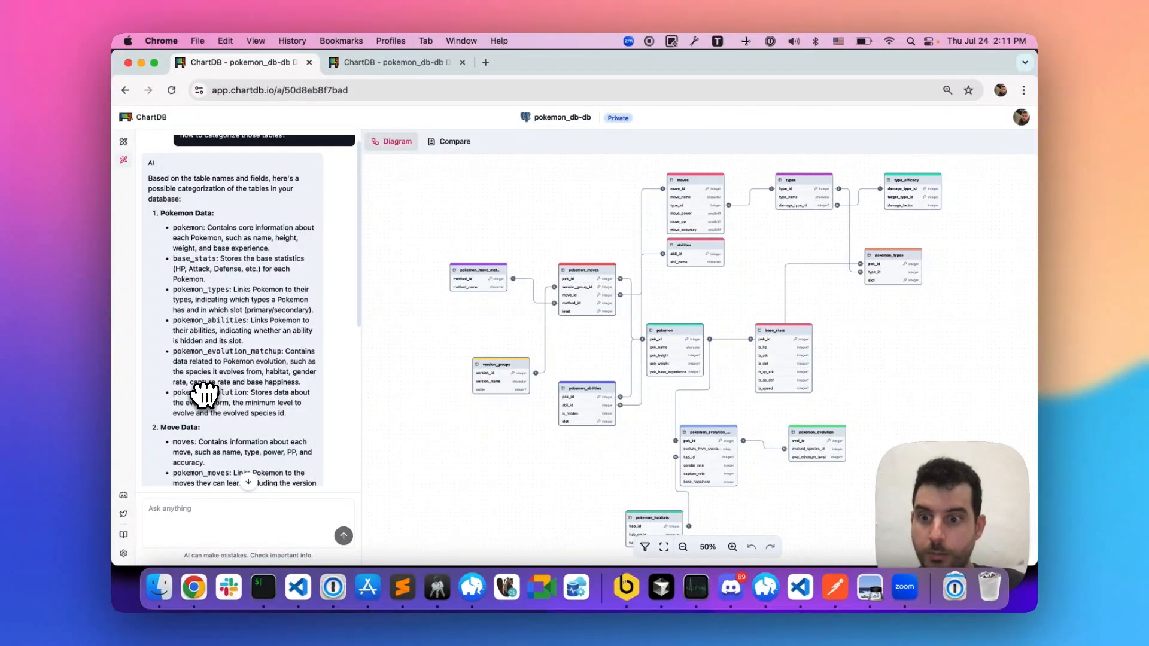
key("super+alt+Right")
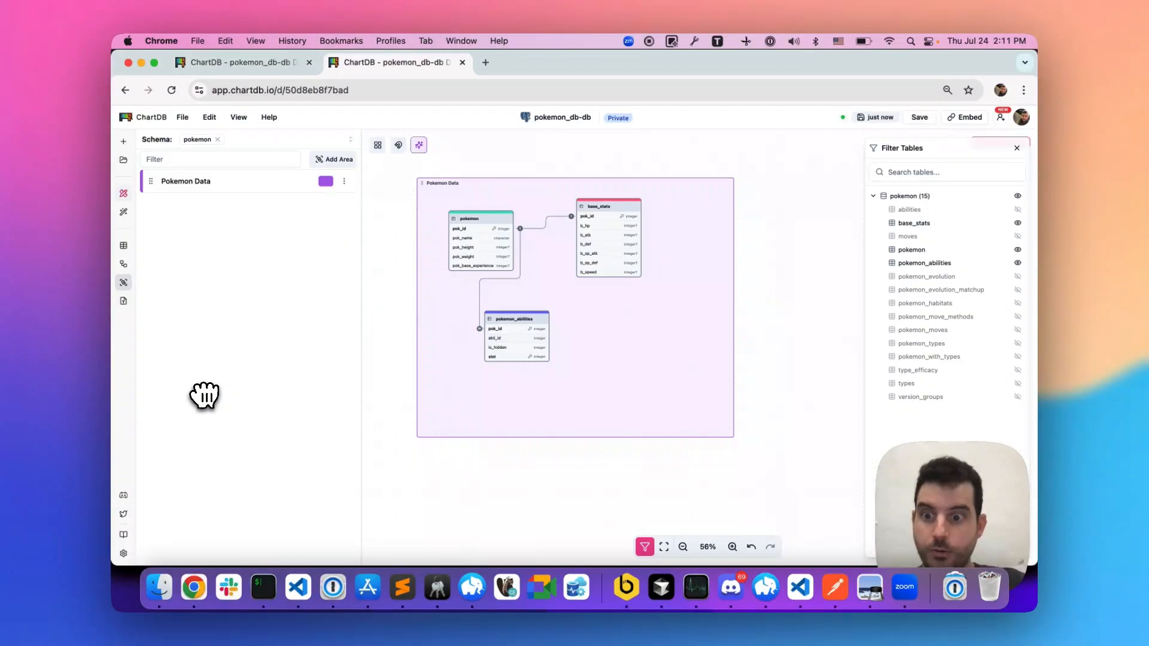
left_click(1018, 290)
left_click(1018, 276)
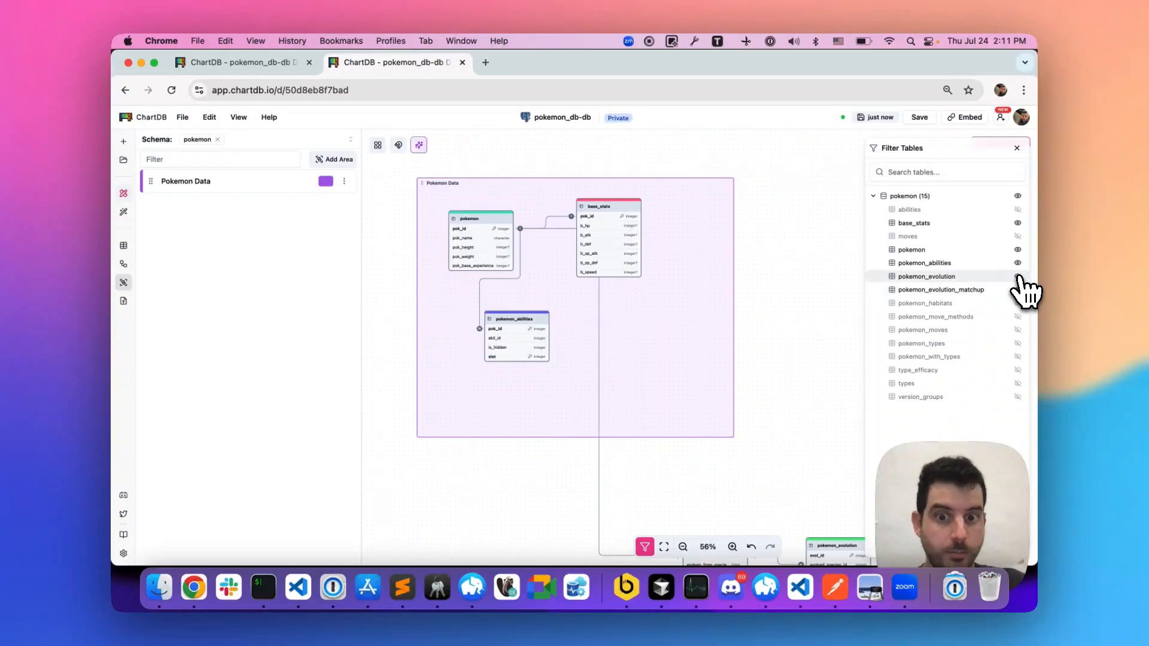
scroll(677, 442, "down", 3)
left_click_drag(691, 509, 625, 358)
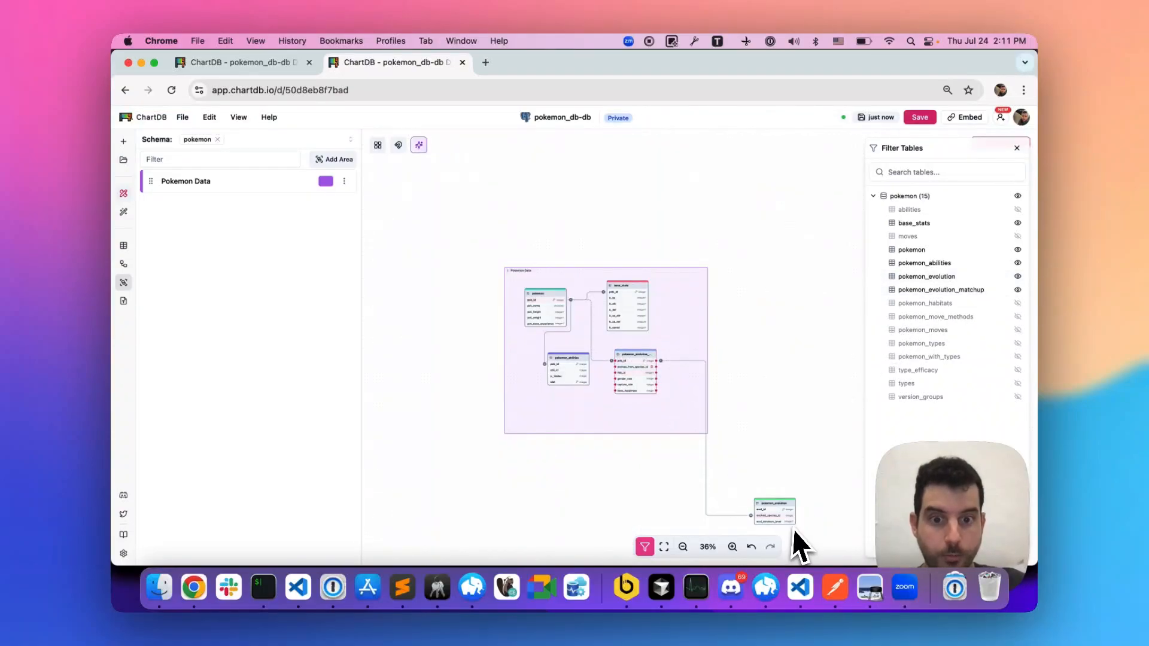
left_click_drag(769, 506, 557, 370)
left_click(673, 381)
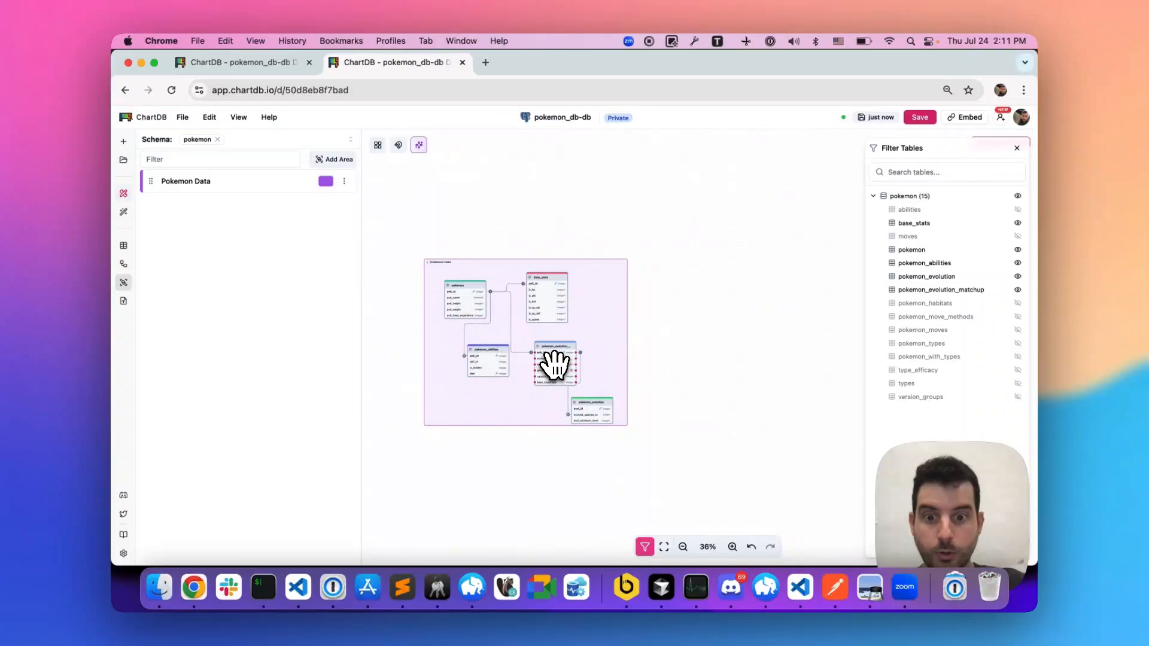
left_click_drag(490, 377, 469, 390)
- Read the AI assistant's Move Data category and add a new area to the right of the Pokemon Data area
key("ctrl+shift+Tab")
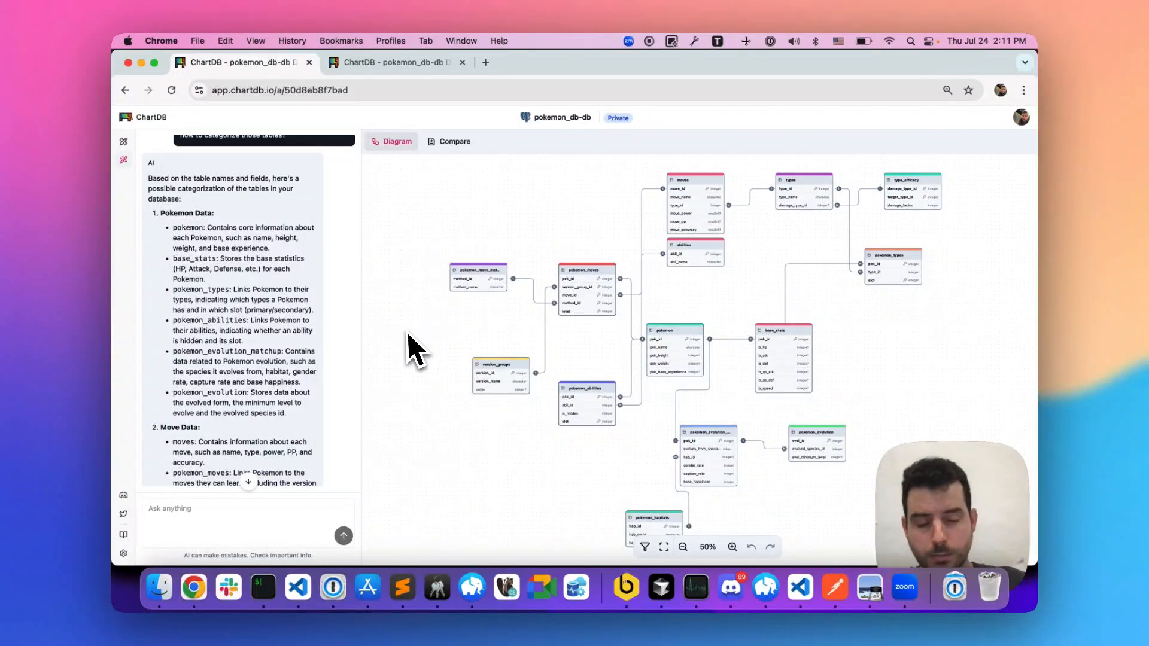
scroll(282, 362, "down", 5)
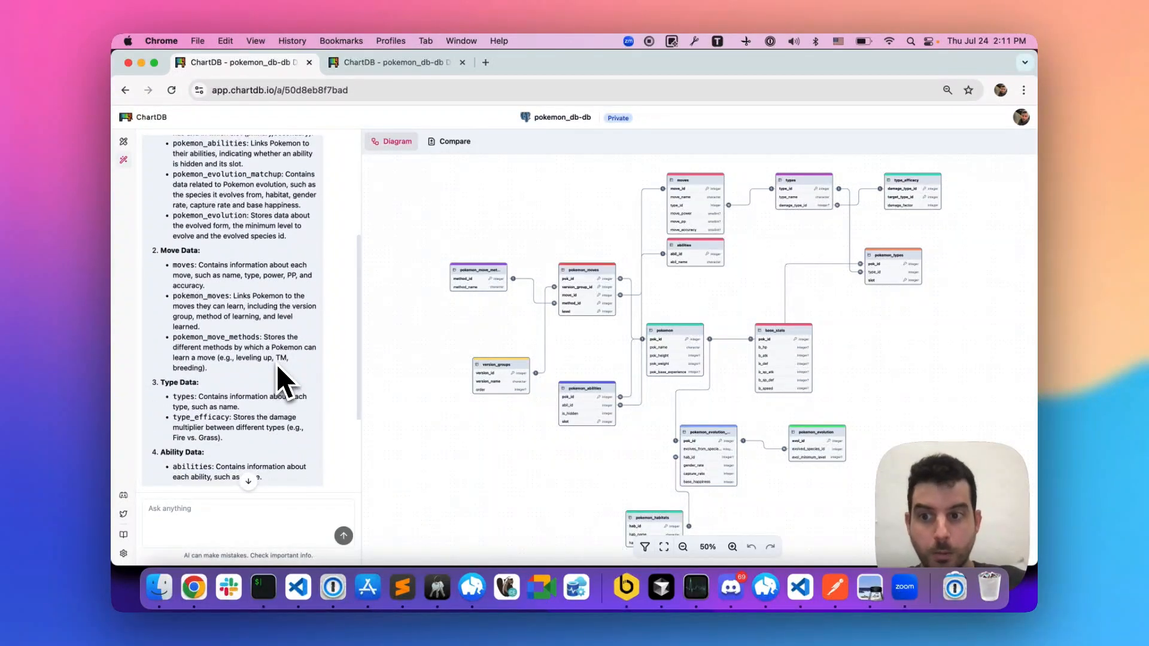
scroll(277, 366, "down", 1)
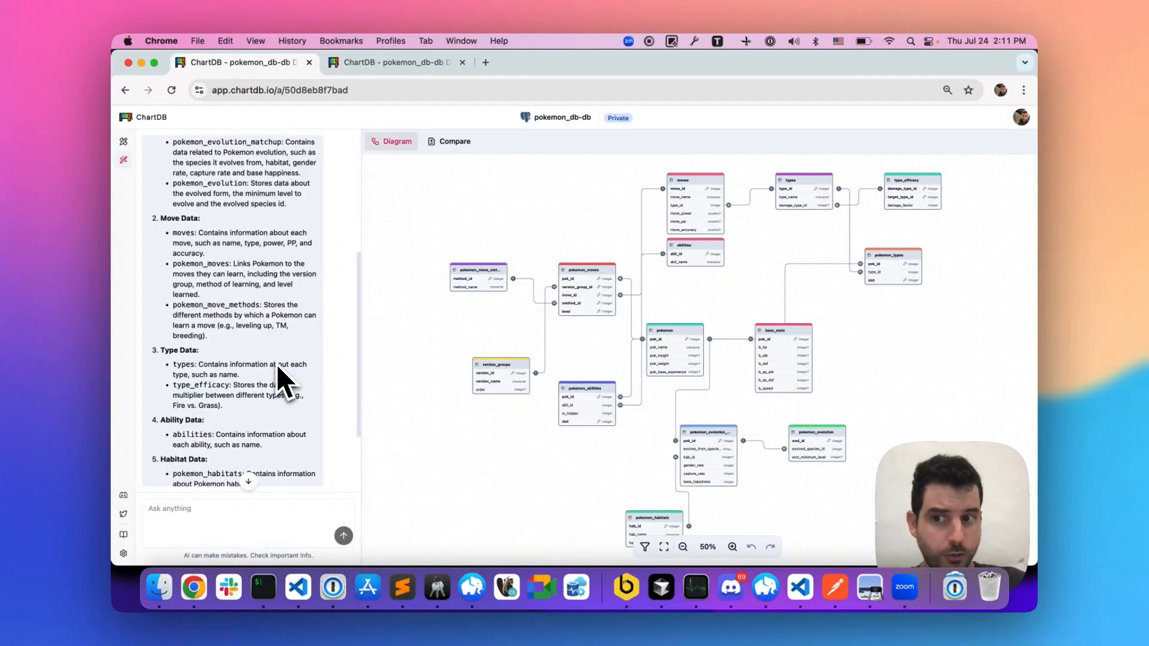
key("ctrl+Tab")
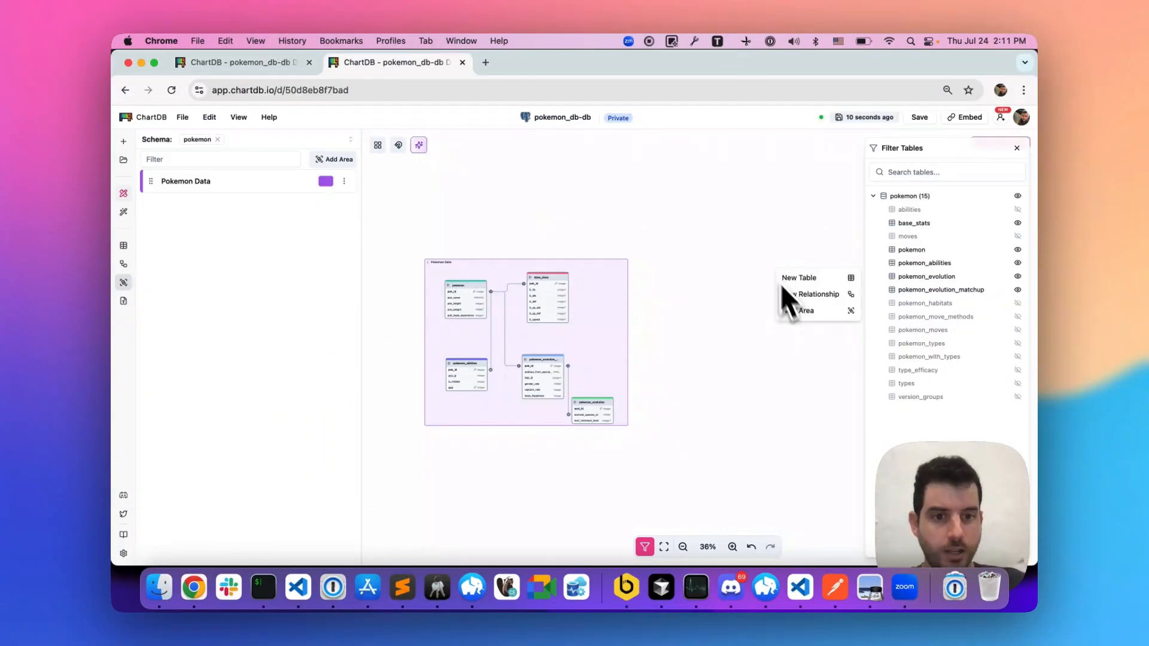
left_click(809, 315)
left_click_drag(816, 339, 671, 259)
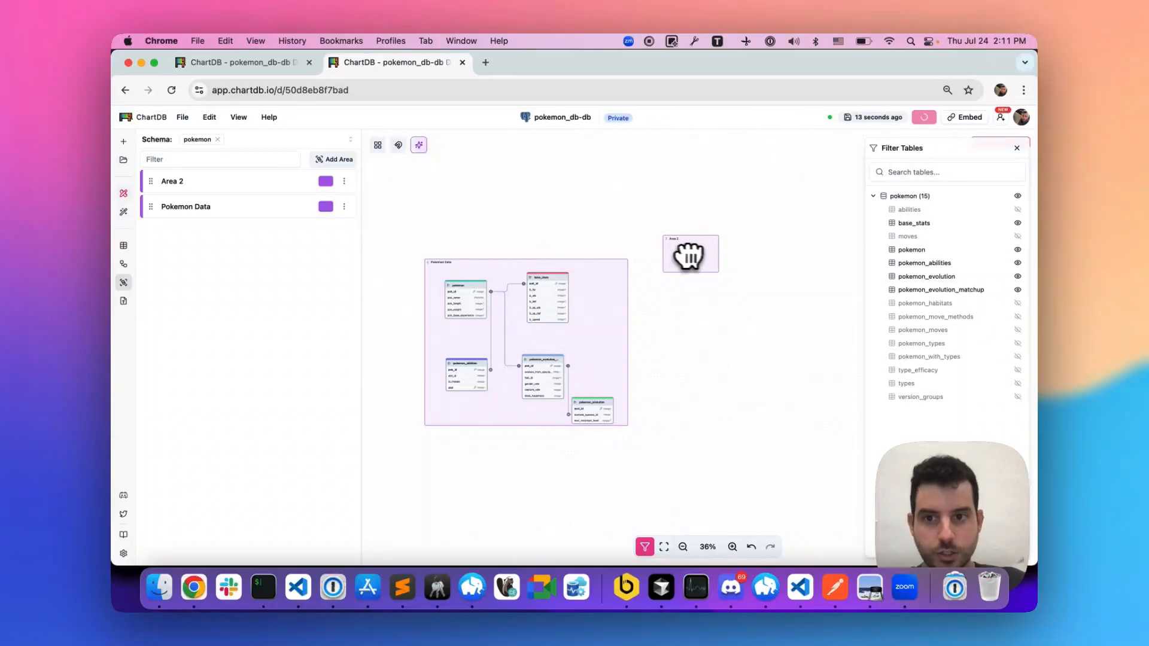
- Verify the second category's name in the AI answer and rename Area 2 to "Move Data"
key("ctrl+shift+Tab")
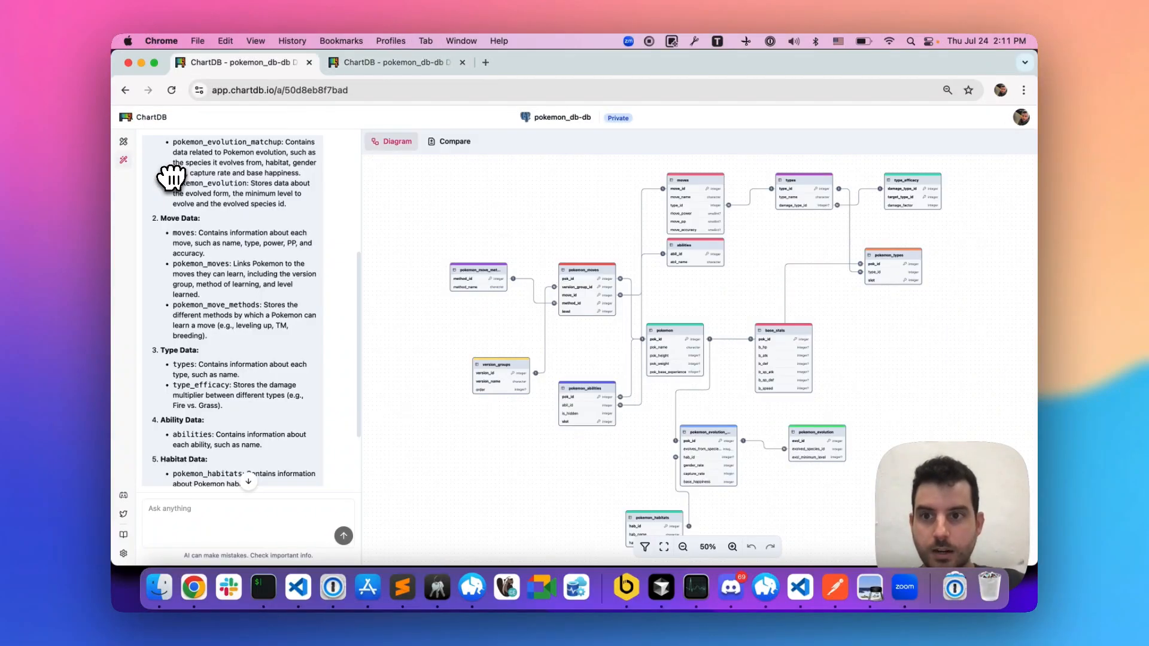
key("ctrl+Tab")
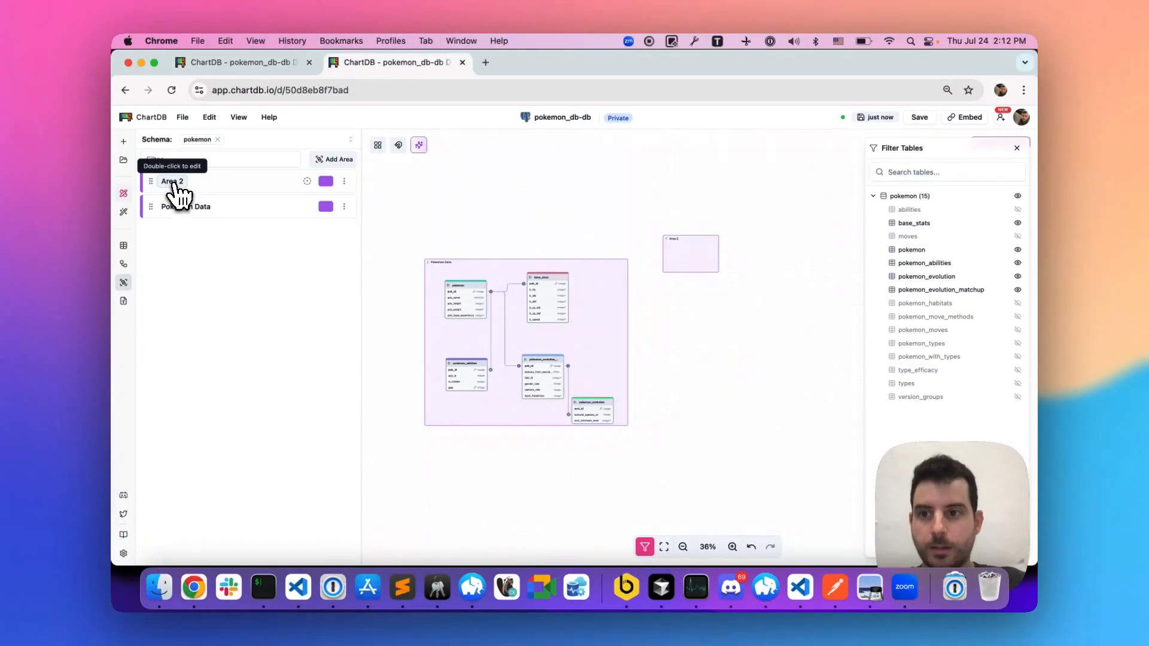
double_click(174, 183)
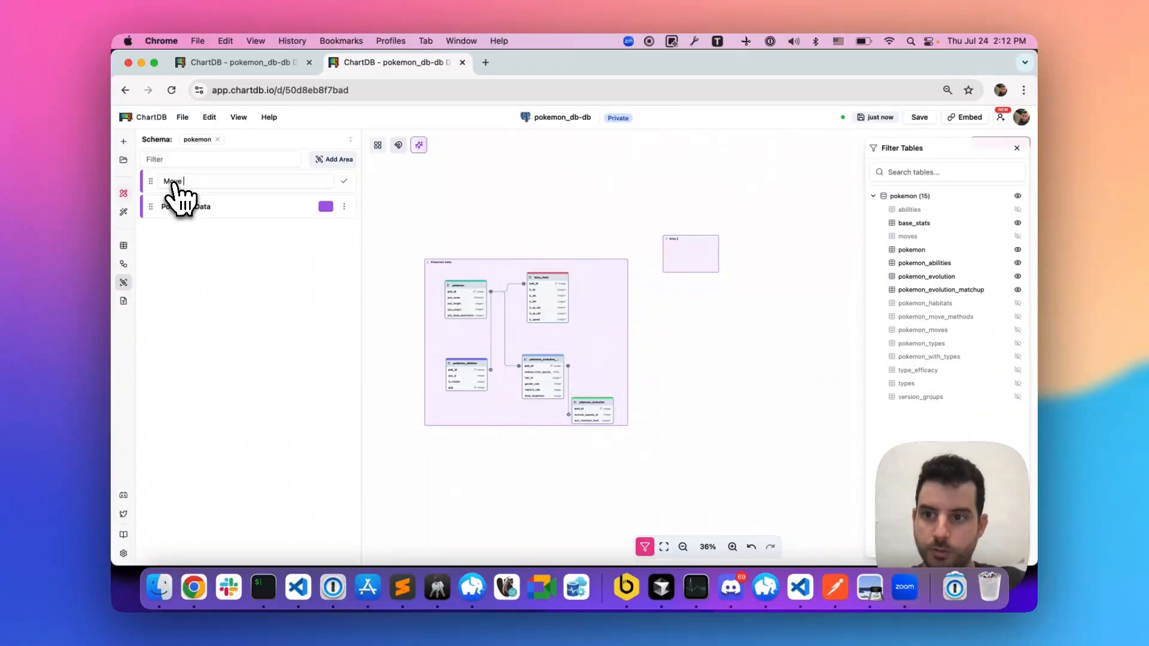
key("Return")
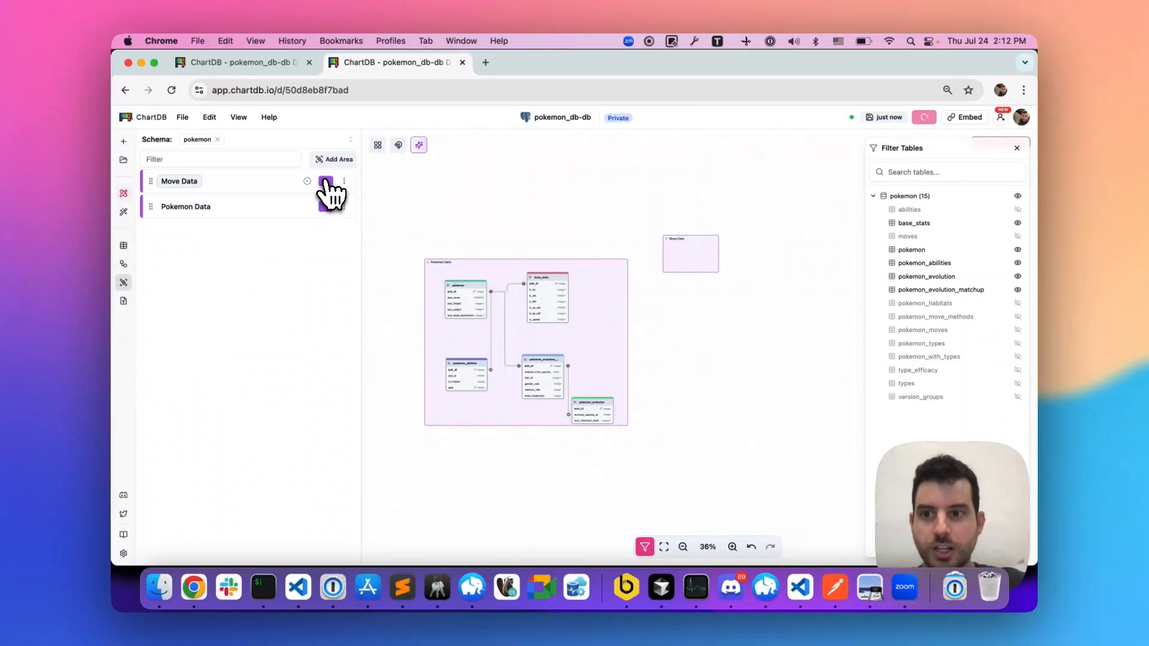
- Color the Move Data area pinkish red and enlarge it to make room for several tables
left_click(325, 181)
left_click(316, 208)
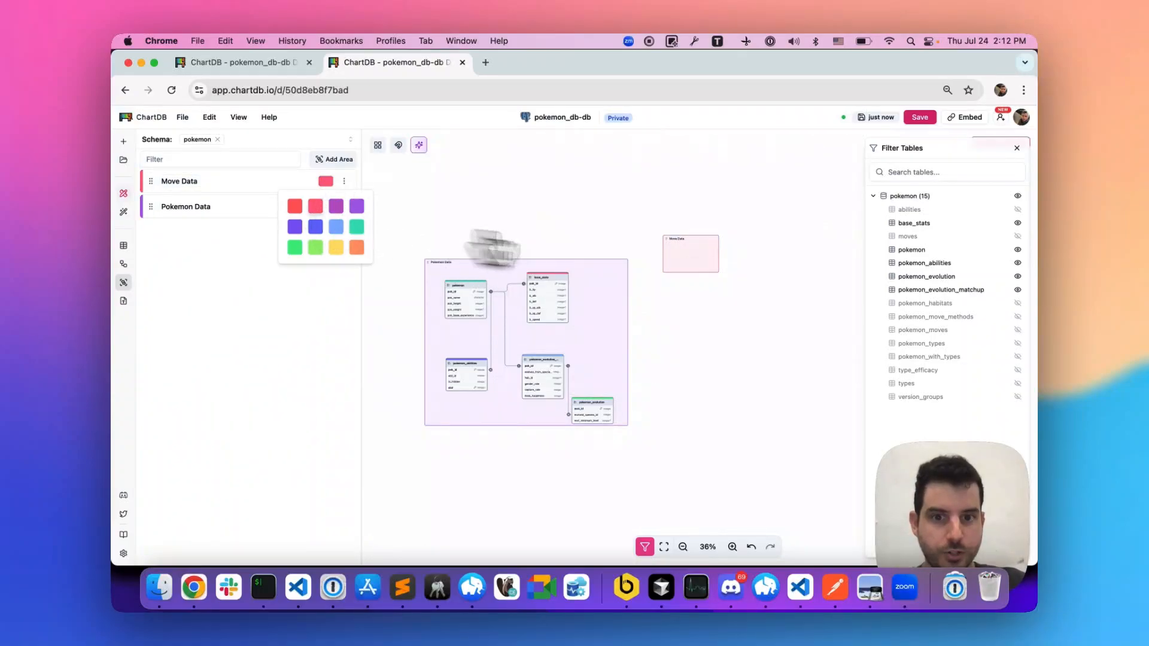
left_click(674, 246)
left_click_drag(720, 274, 818, 343)
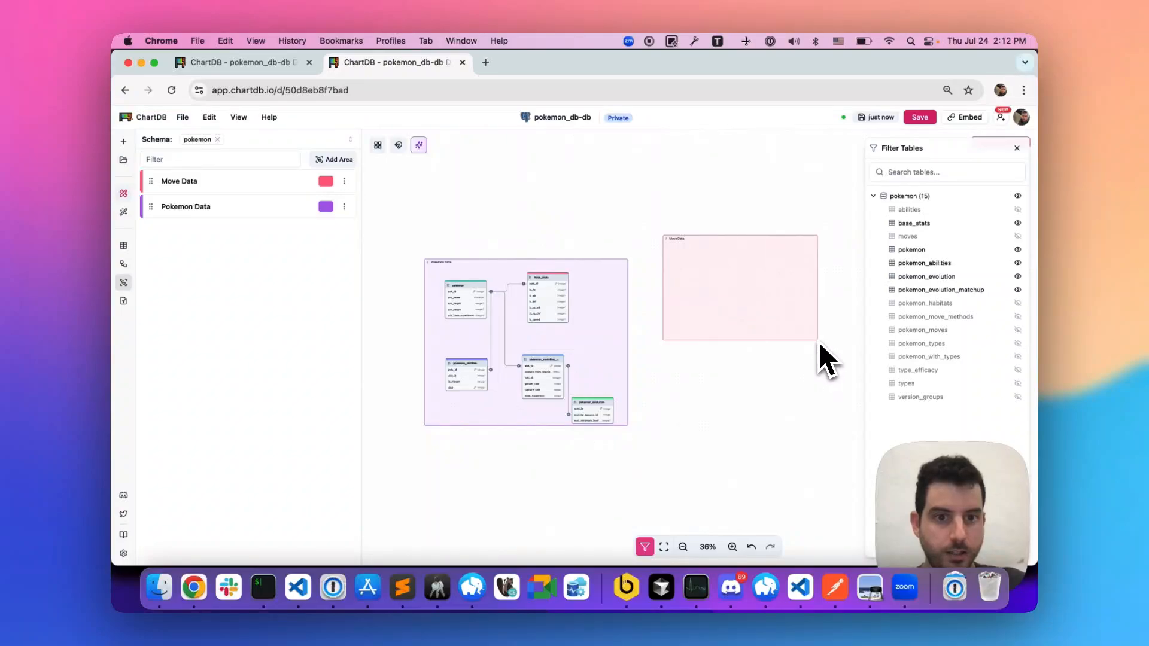
- Show the moves and pokemon_moves tables and place both inside the Move Data area
left_click(1017, 236)
left_click_drag(606, 314, 708, 278)
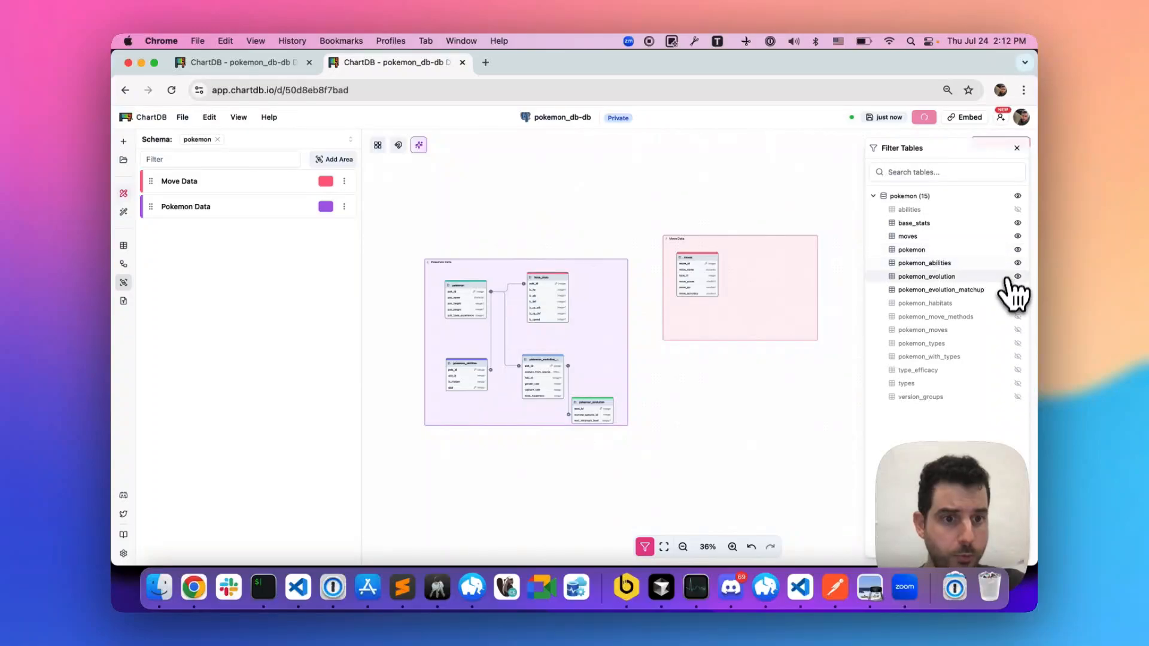
left_click(1017, 330)
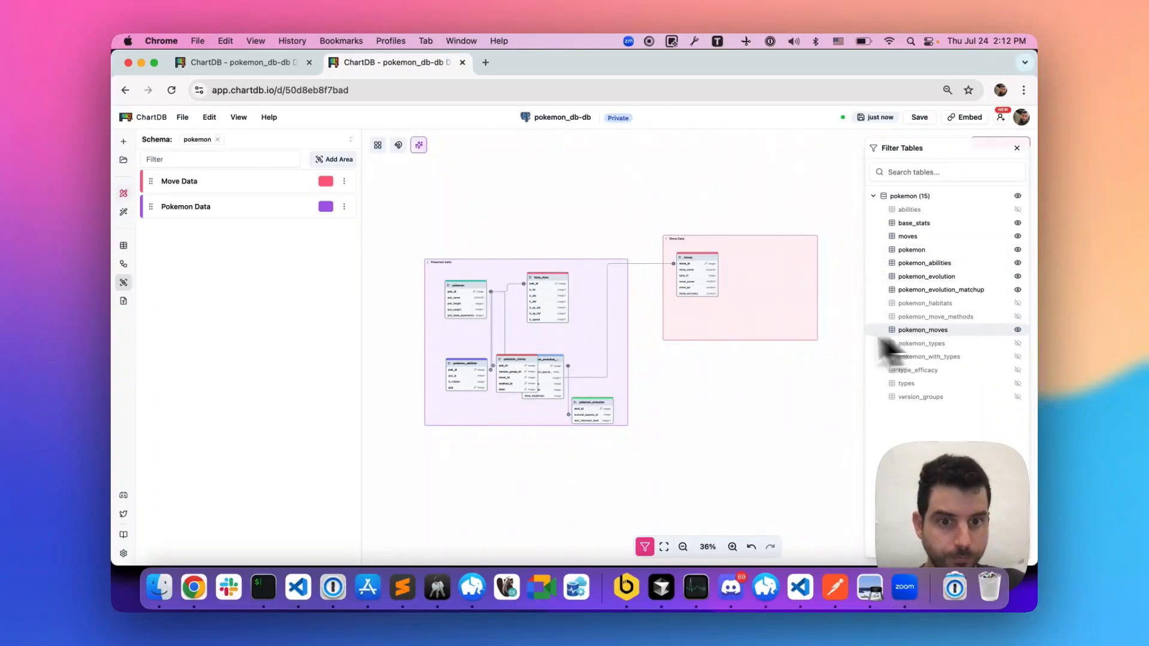
left_click_drag(513, 376, 751, 315)
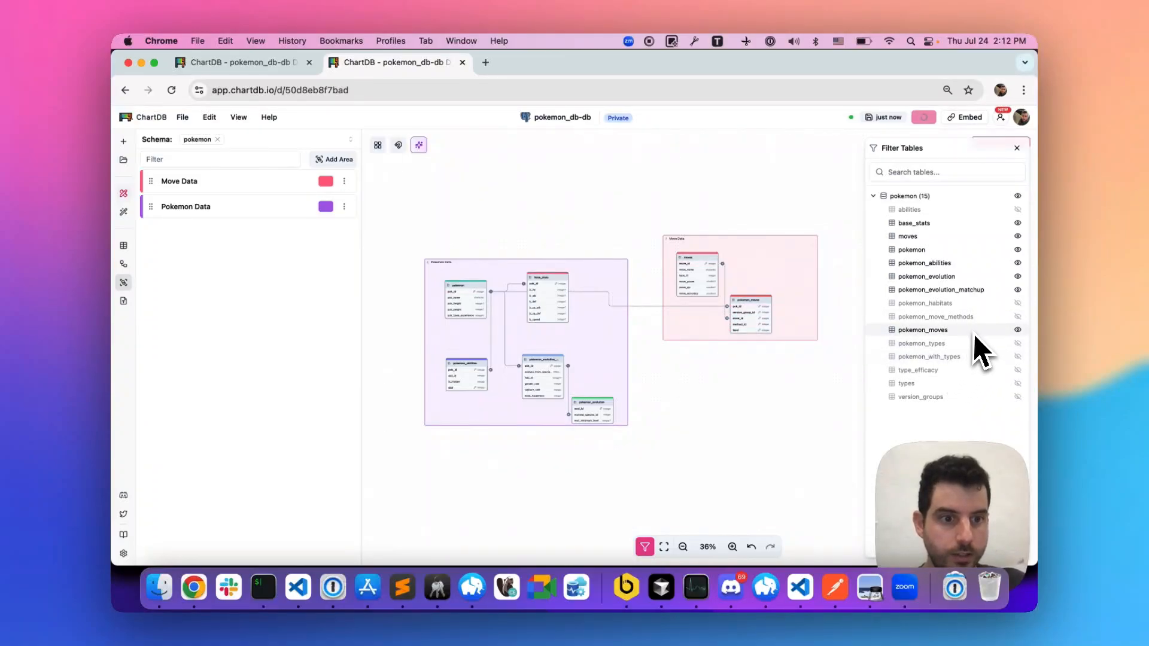
- Show the pokemon_move_methods table and move it out of Pokemon Data into the Move Data area, below the moves table
left_click(1017, 317)
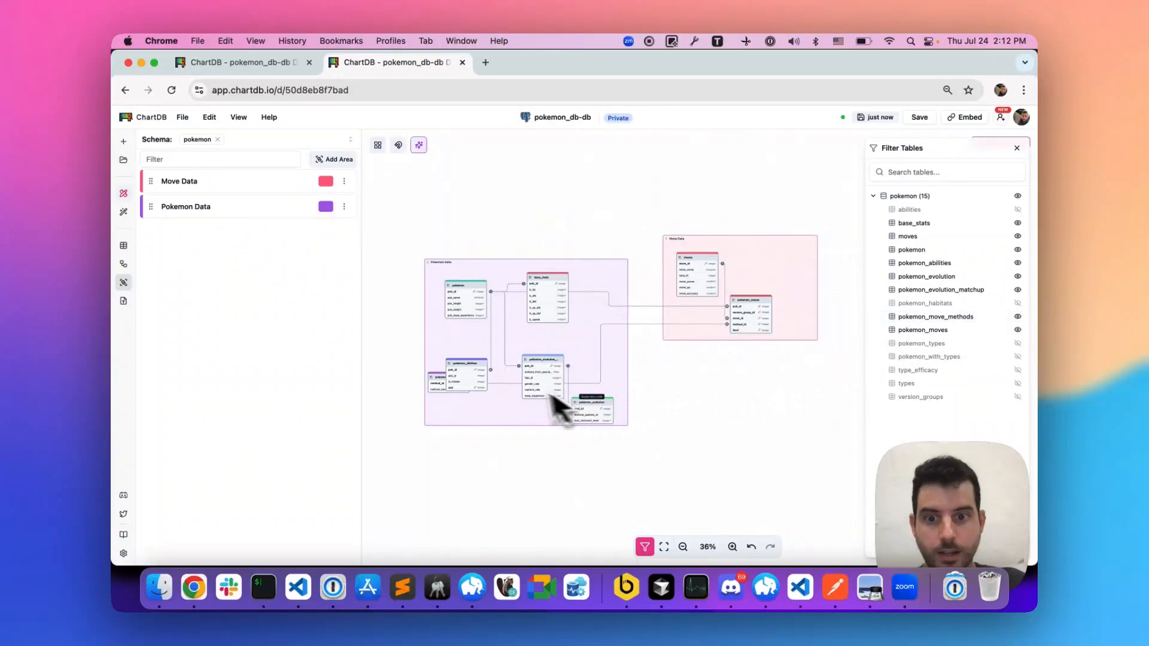
scroll(475, 375, "up", 5)
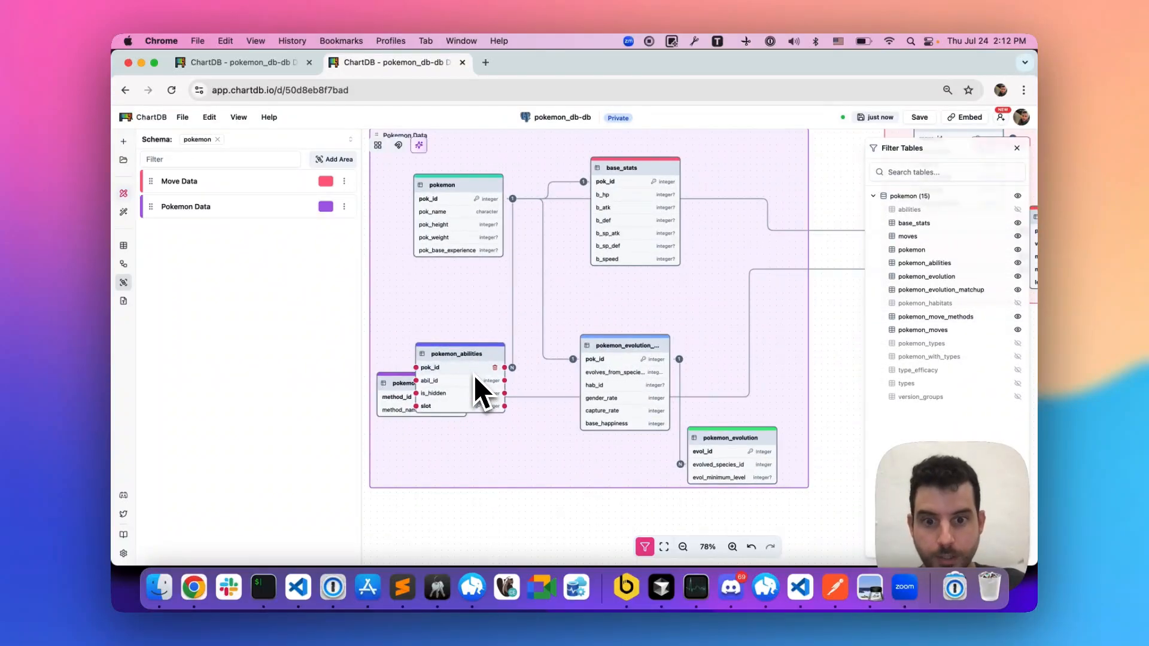
left_click_drag(412, 400, 857, 246)
left_click(854, 236)
scroll(720, 286, "down", 1)
scroll(724, 299, "down", 3)
scroll(847, 276, "right", 1)
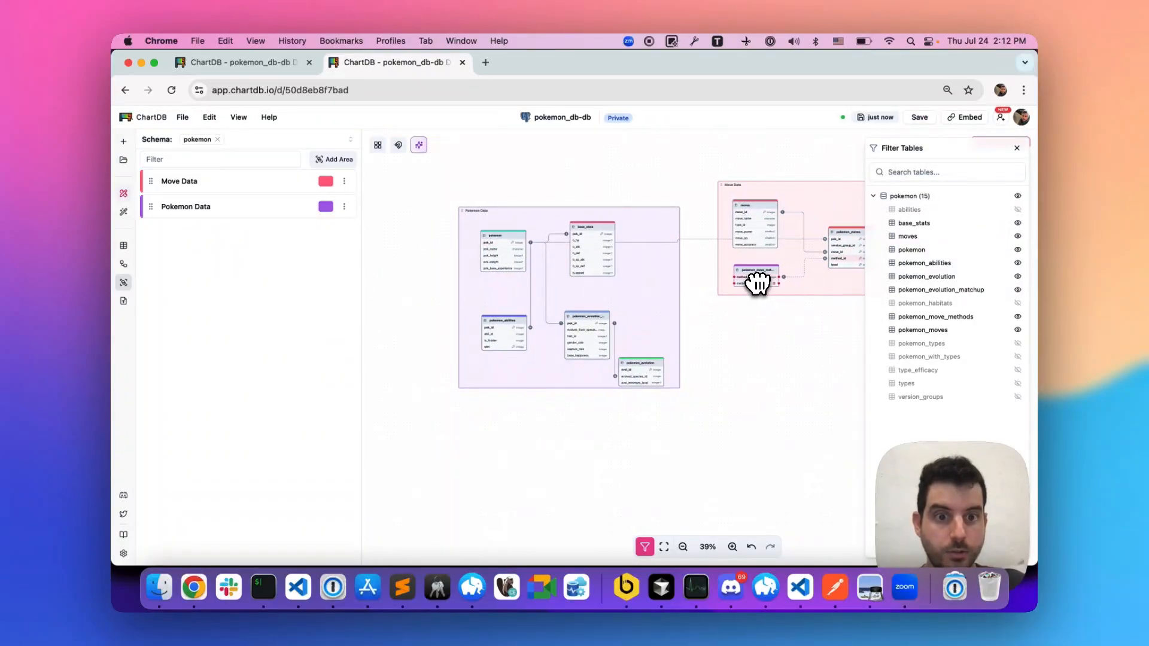
- Widen the pokemon_move_methods table so its full name fits, and shift the Move Data area slightly upward
scroll(760, 277, "up", 5)
scroll(755, 294, "right", 2)
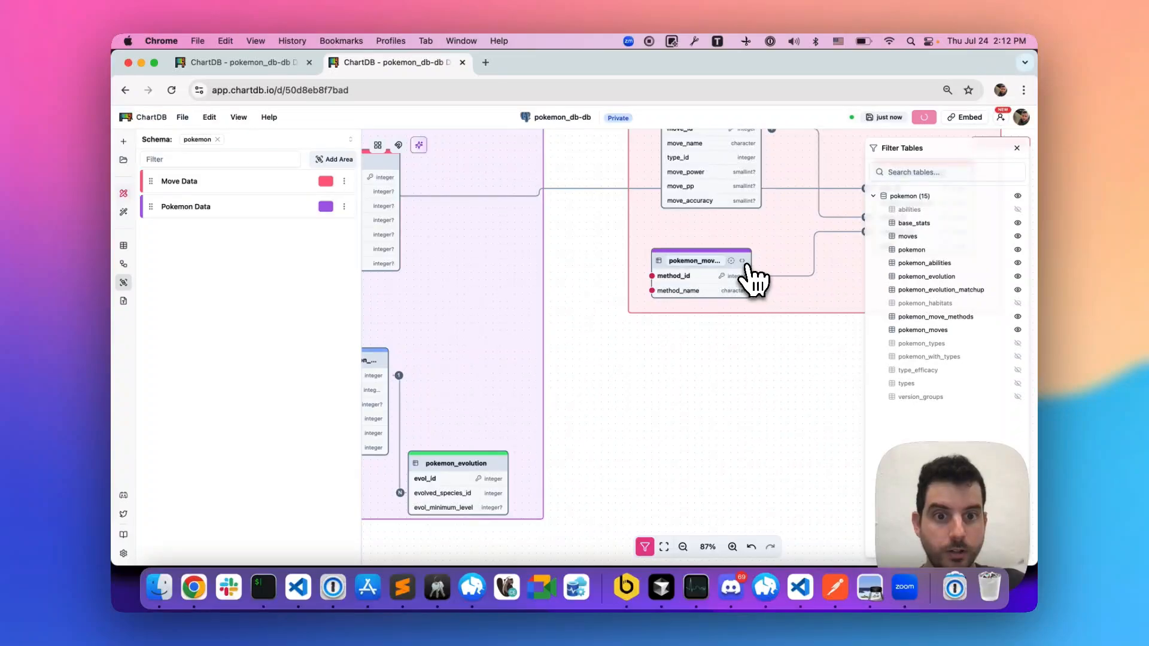
left_click(743, 261)
scroll(750, 268, "down", 5)
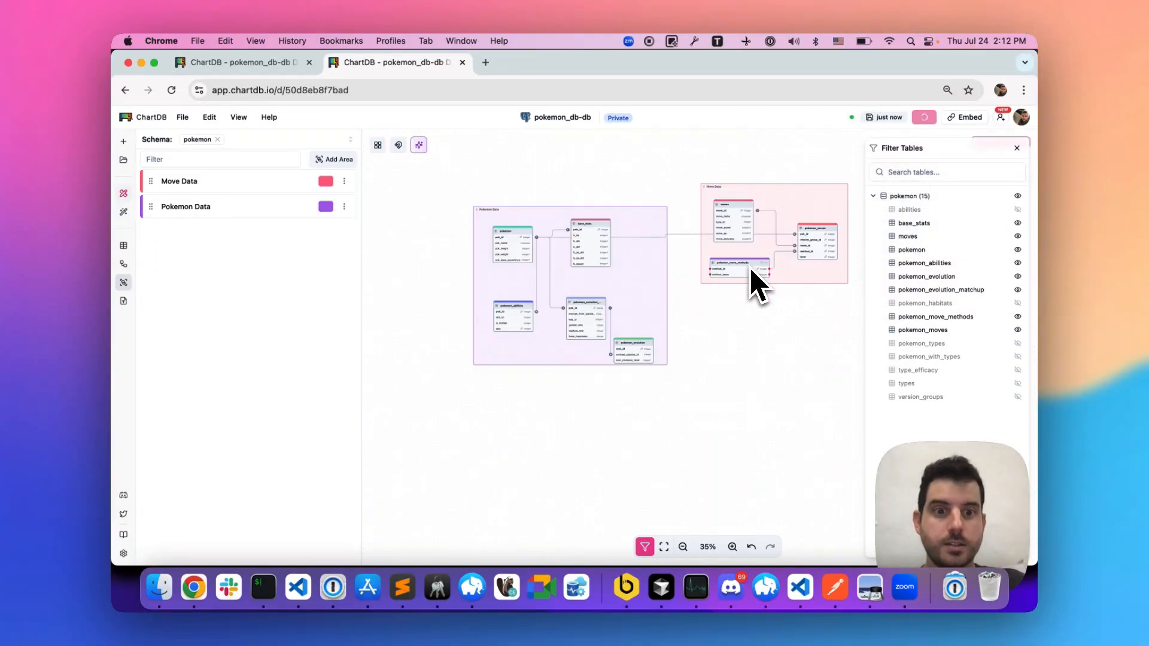
left_click_drag(809, 269, 801, 252)
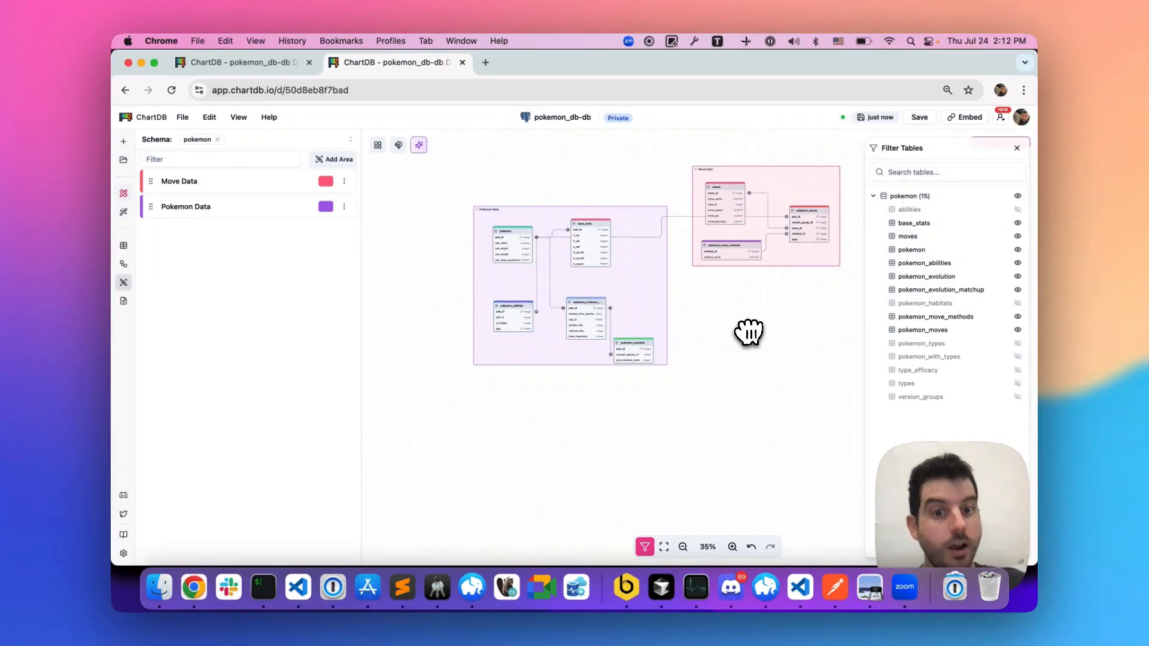
- Check the assistant's third category and add an area named Type Data in the empty space below Move Data
key("ctrl+shift+Tab")
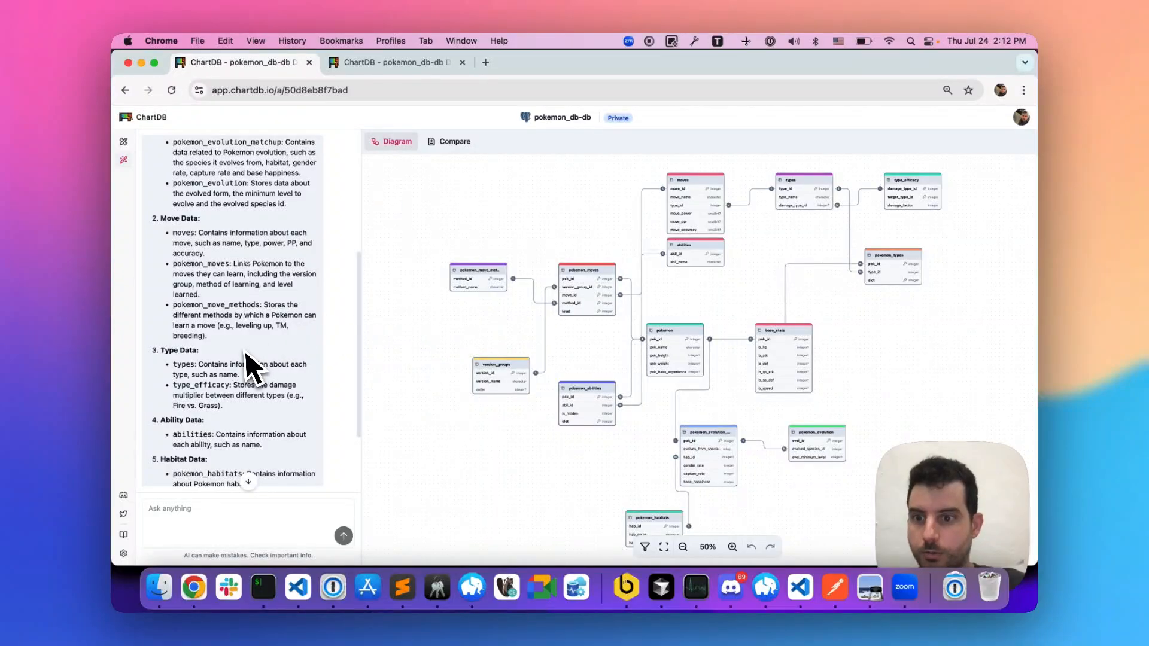
scroll(245, 359, "down", 3)
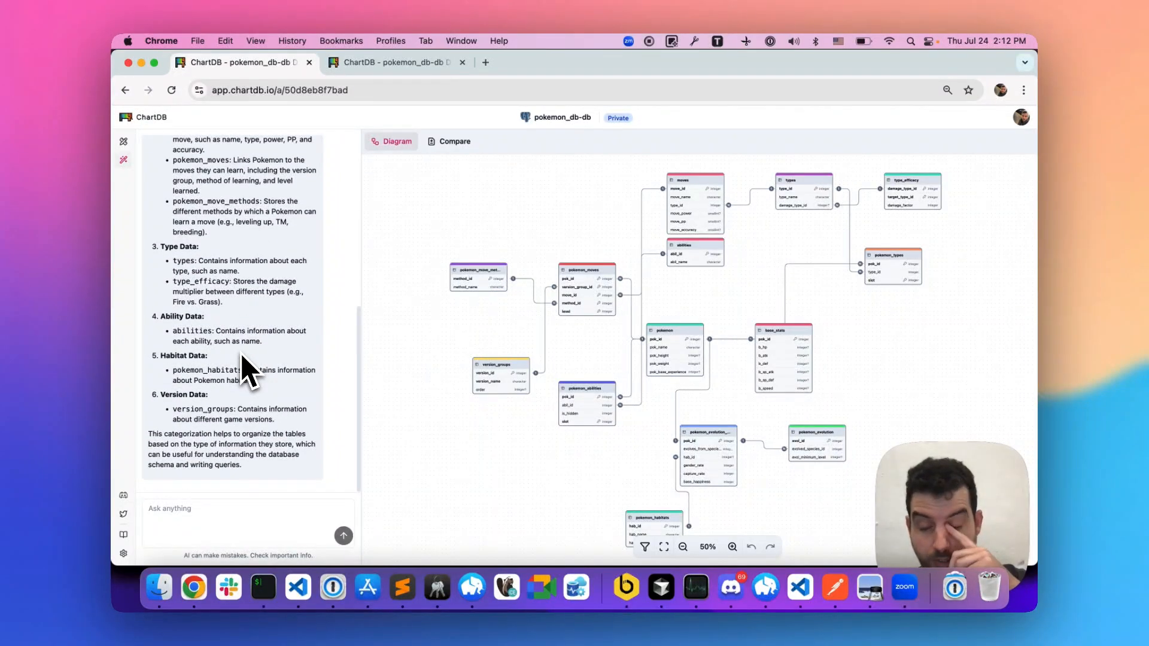
key("ctrl+Tab")
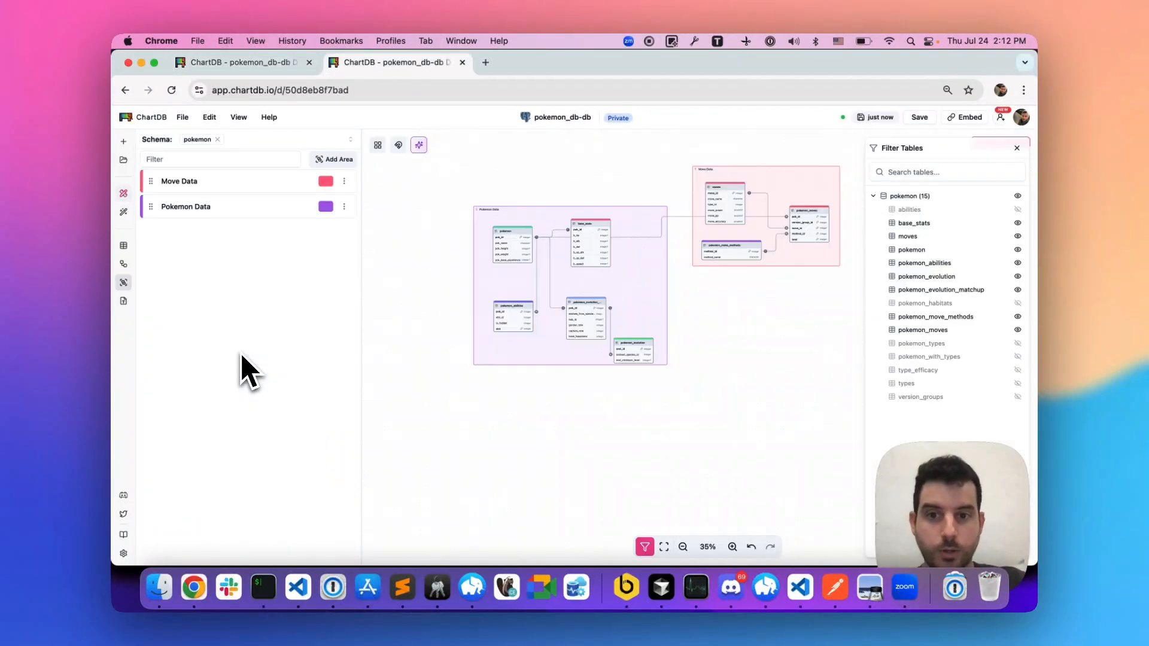
right_click(756, 333)
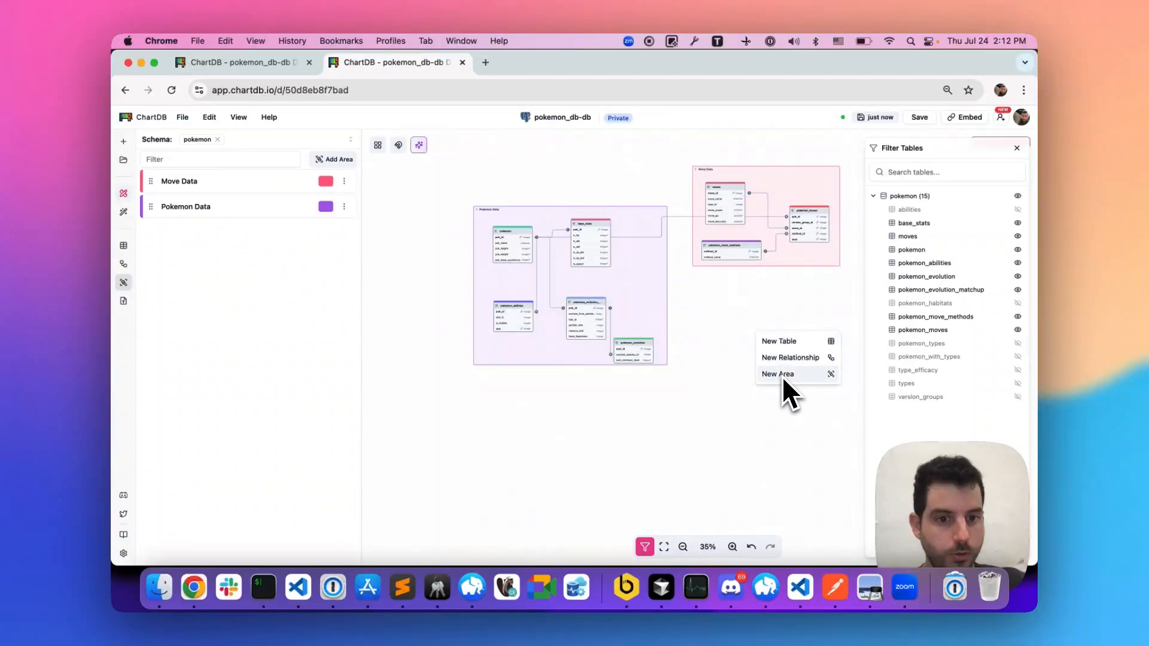
left_click(778, 374)
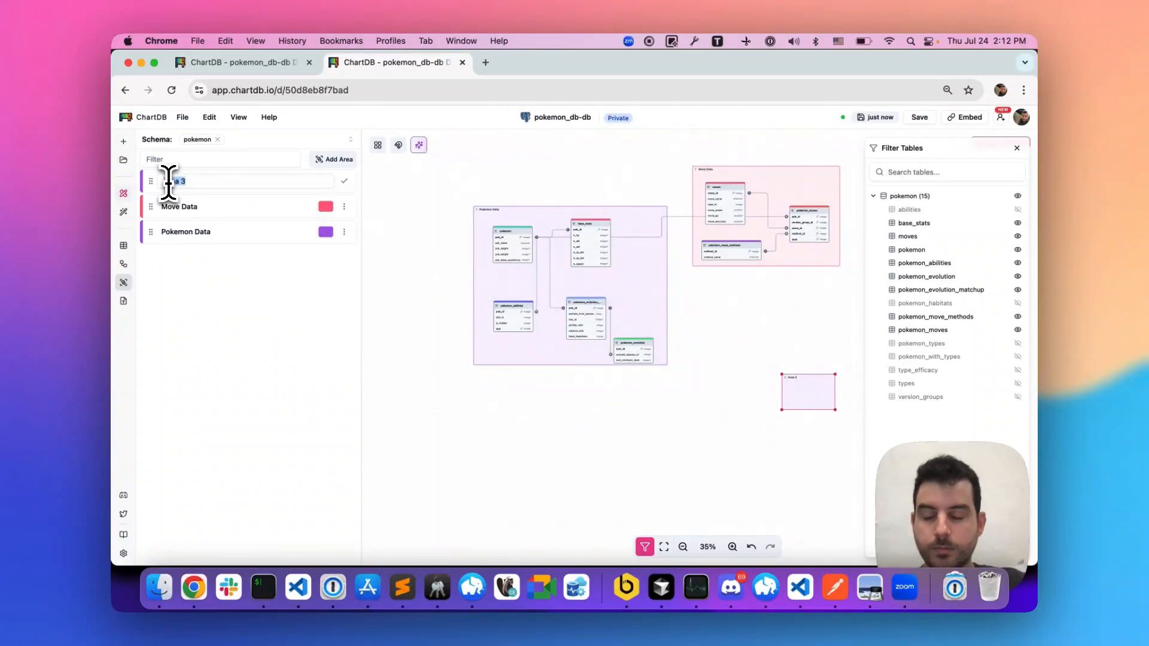
key("ctrl+shift+Tab")
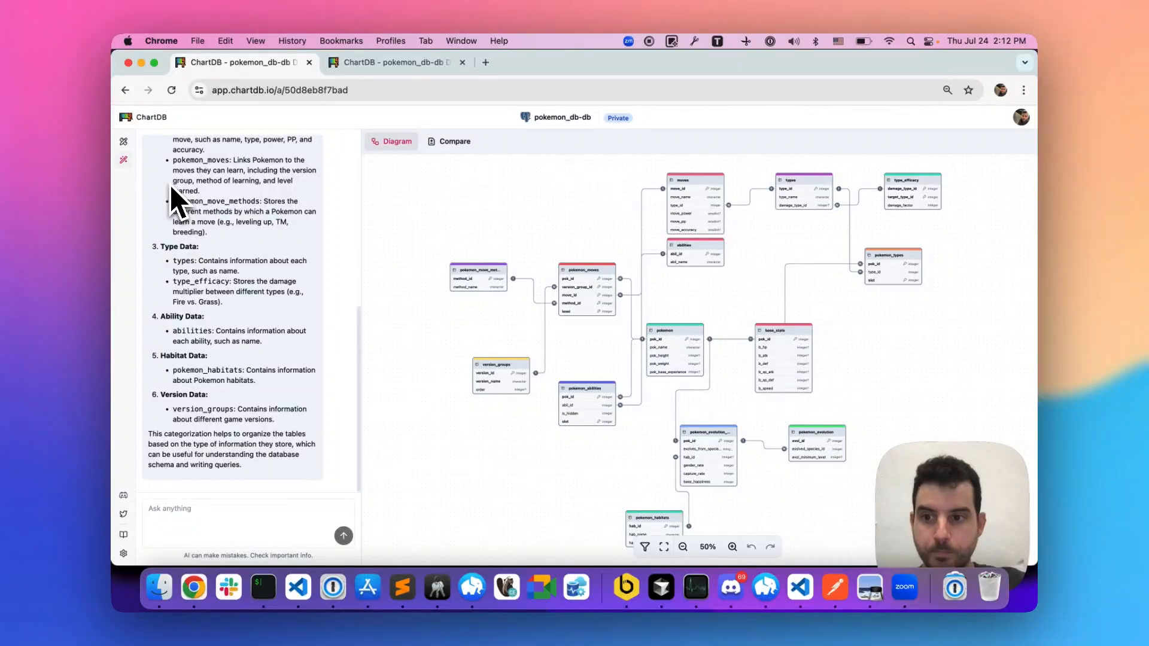
key("ctrl+Tab")
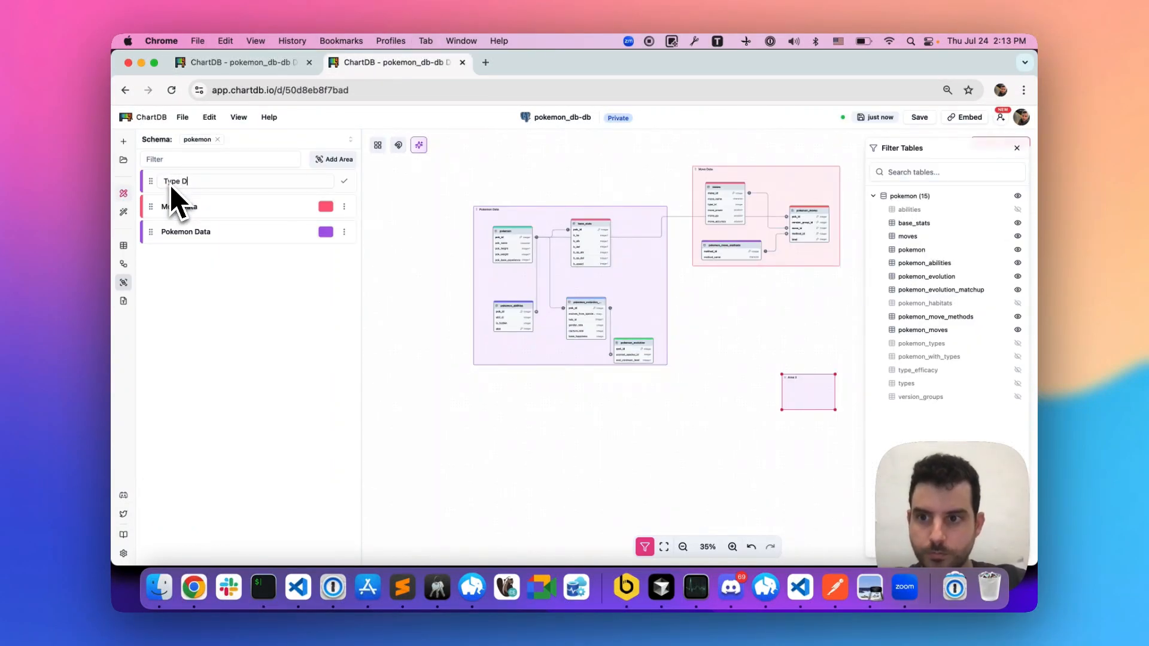
key("Return")
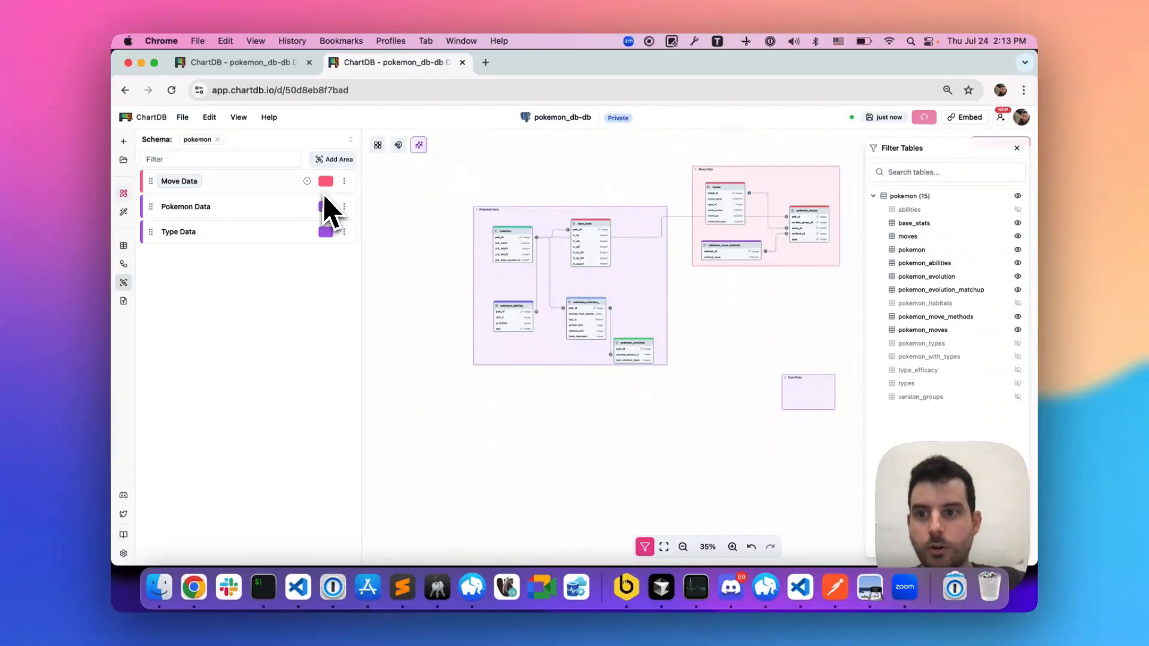
- Color the Type Data area light green, enlarge it and place it directly beneath the Move Data area
left_click(325, 232)
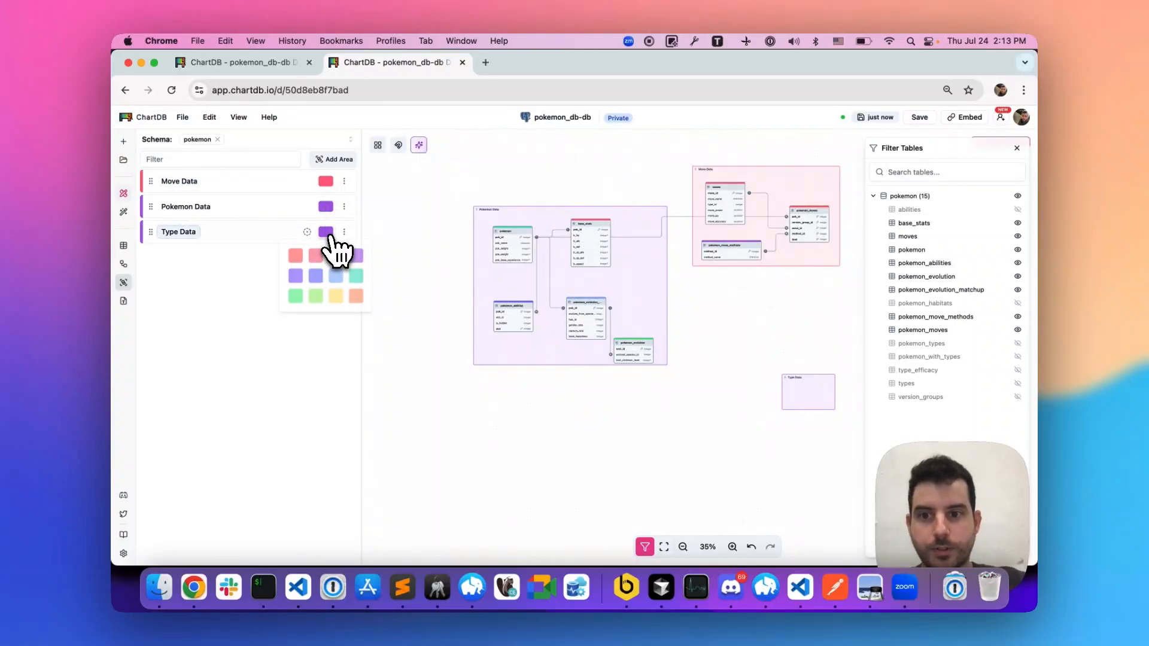
left_click(313, 298)
left_click_drag(807, 389, 848, 404)
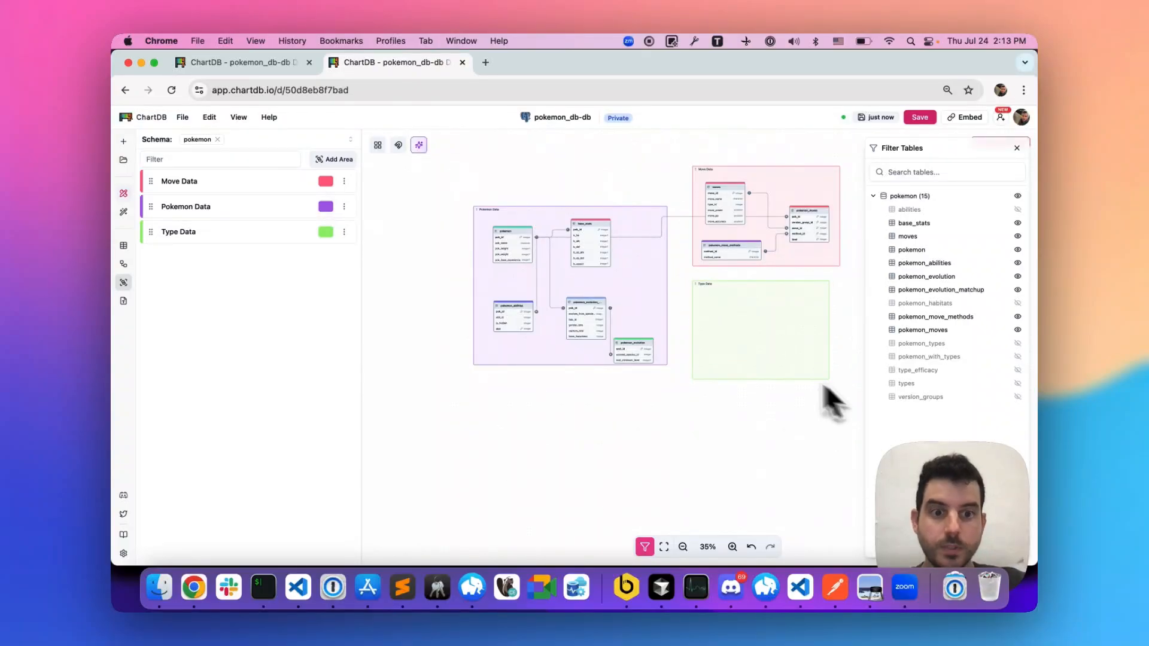
- Check the assistant's Type Data list, show the type_efficacy and types tables, and place both inside the Type Data area
key("ctrl+shift+Tab")
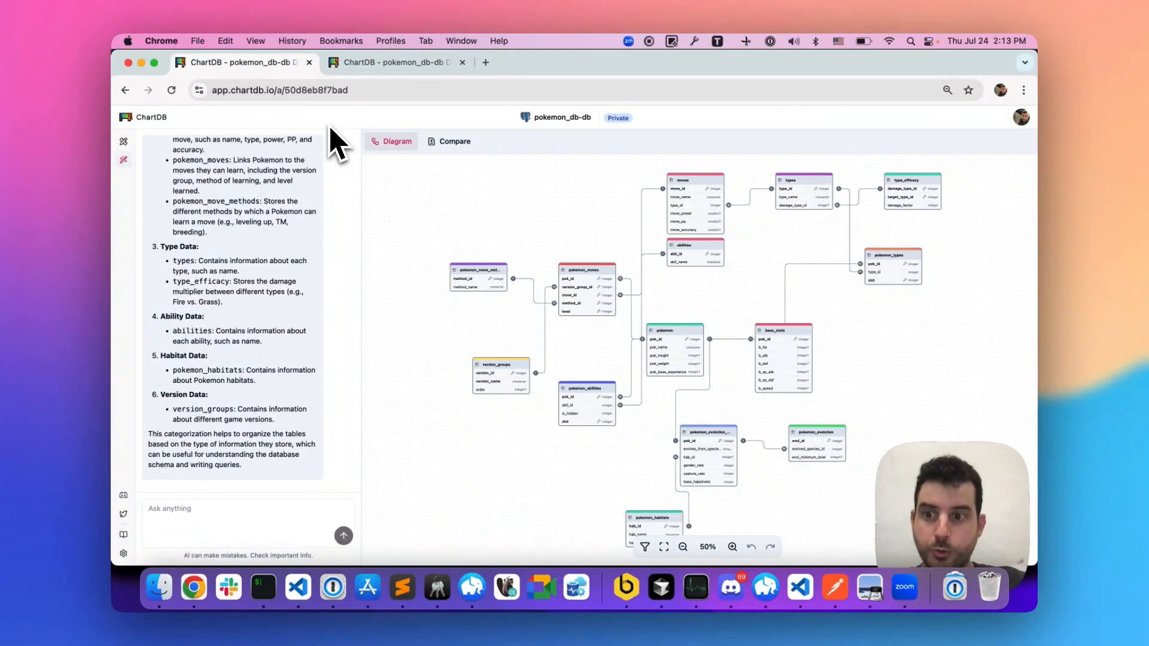
key("ctrl+Tab")
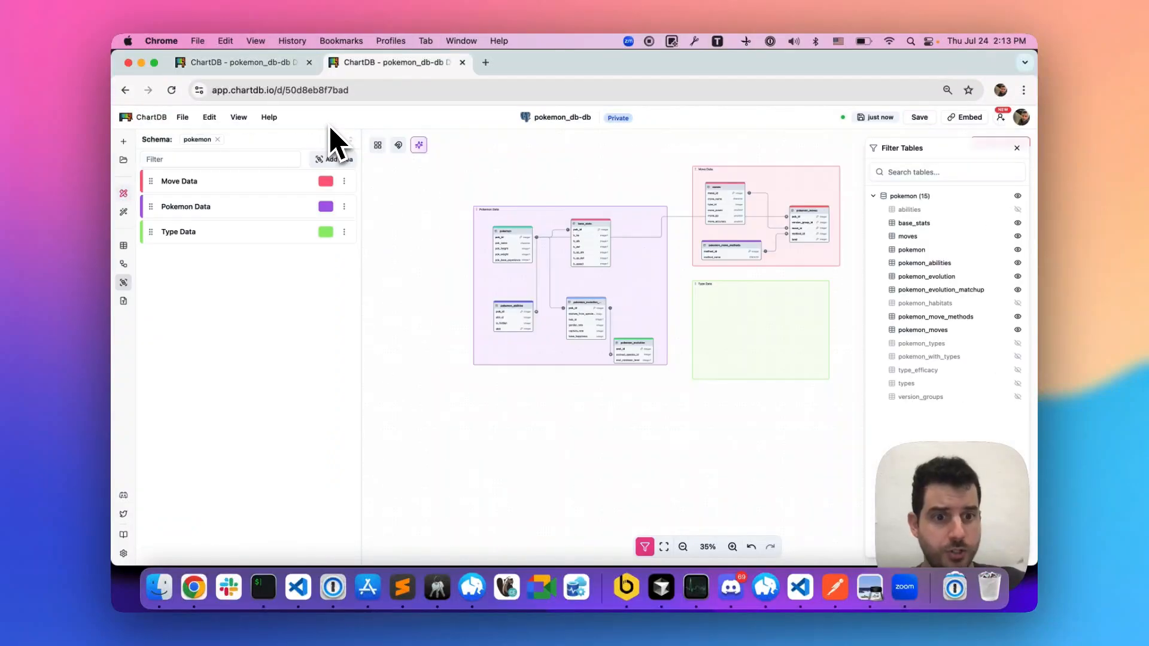
left_click(1018, 370)
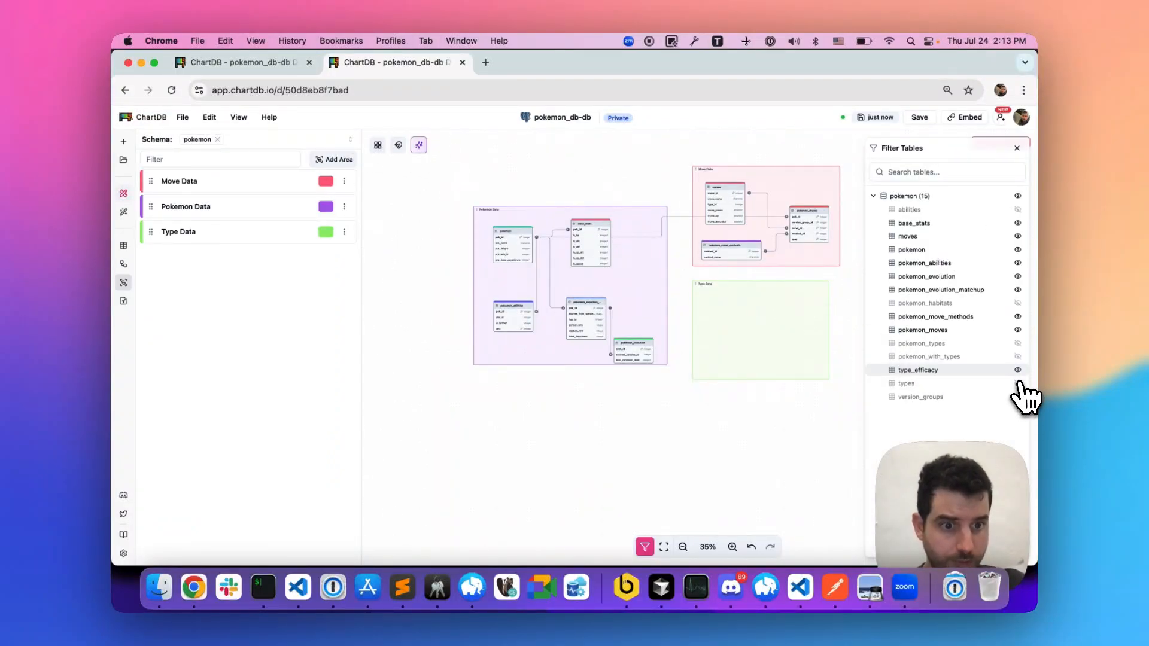
left_click(1018, 384)
left_click_drag(774, 277, 700, 332)
left_click_drag(844, 272, 757, 316)
left_click_drag(710, 352, 718, 363)
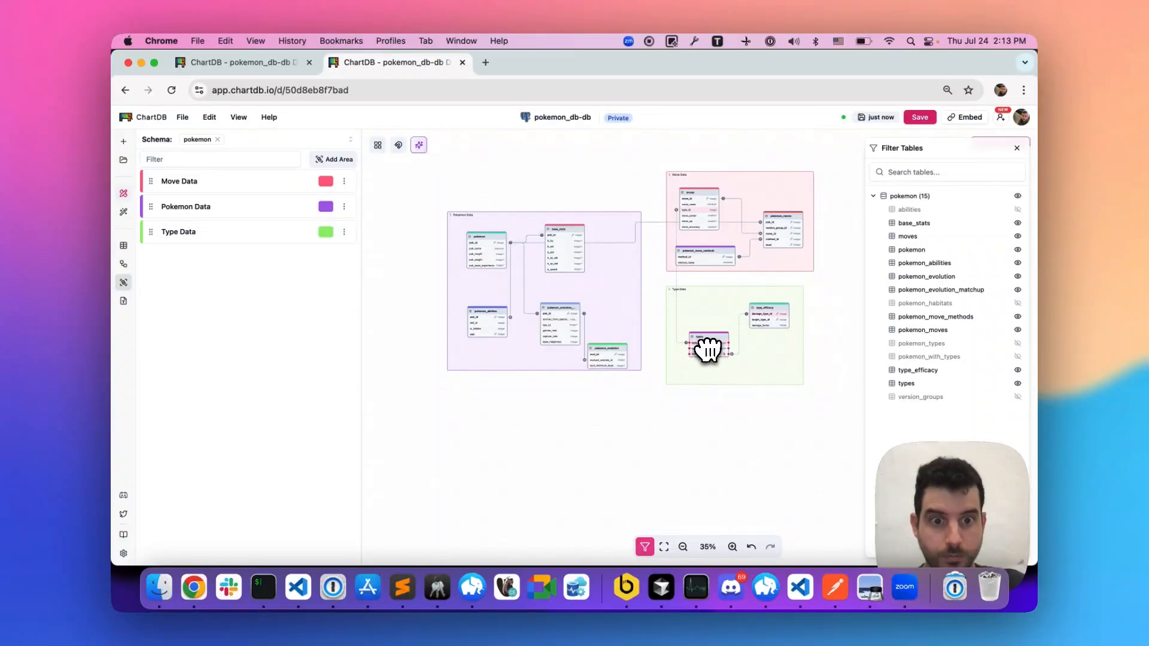
- Review the assistant's remaining categories and add an area named Other Data in the empty space below the existing areas
key("ctrl+Tab")
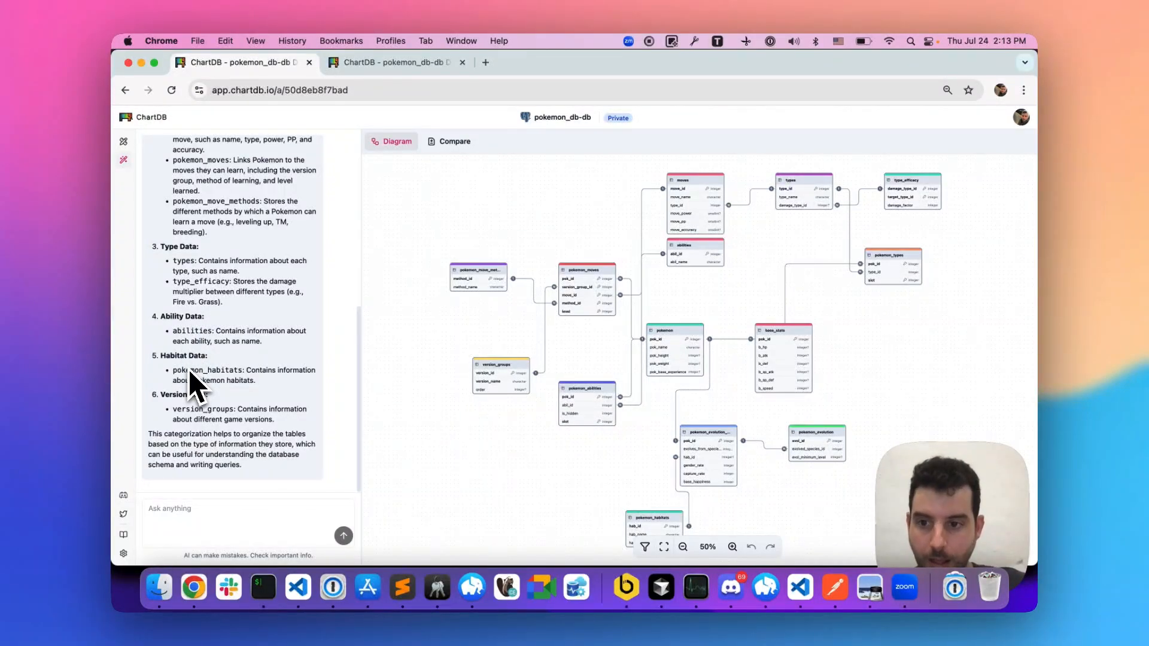
scroll(344, 410, "down", 1)
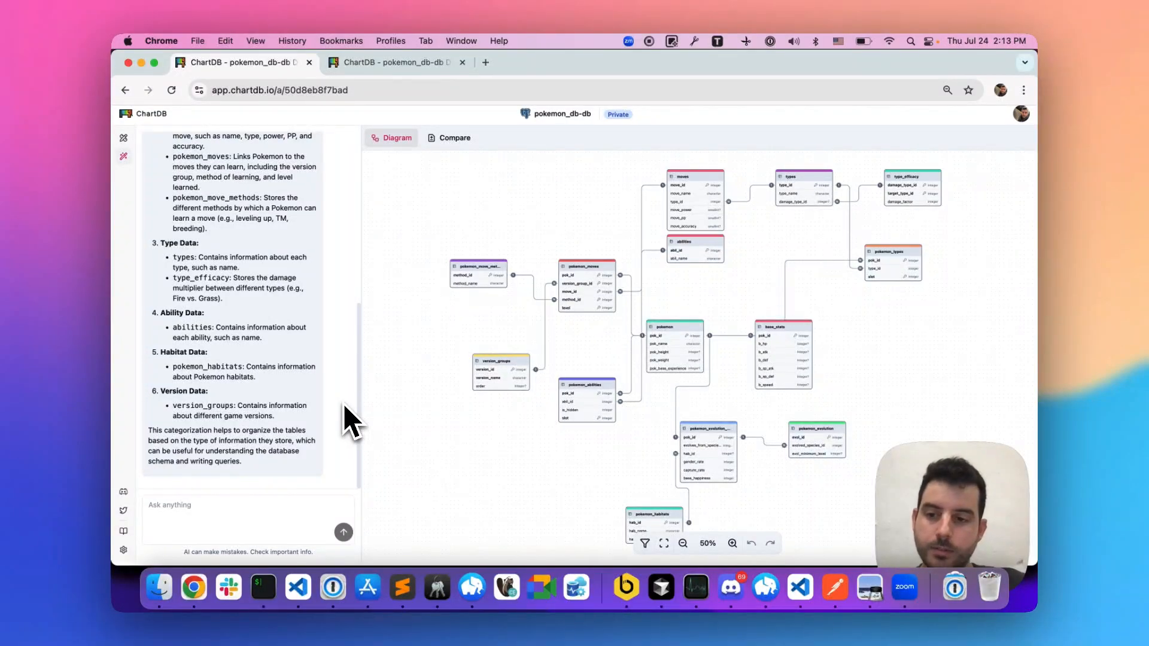
scroll(344, 406, "up", 1)
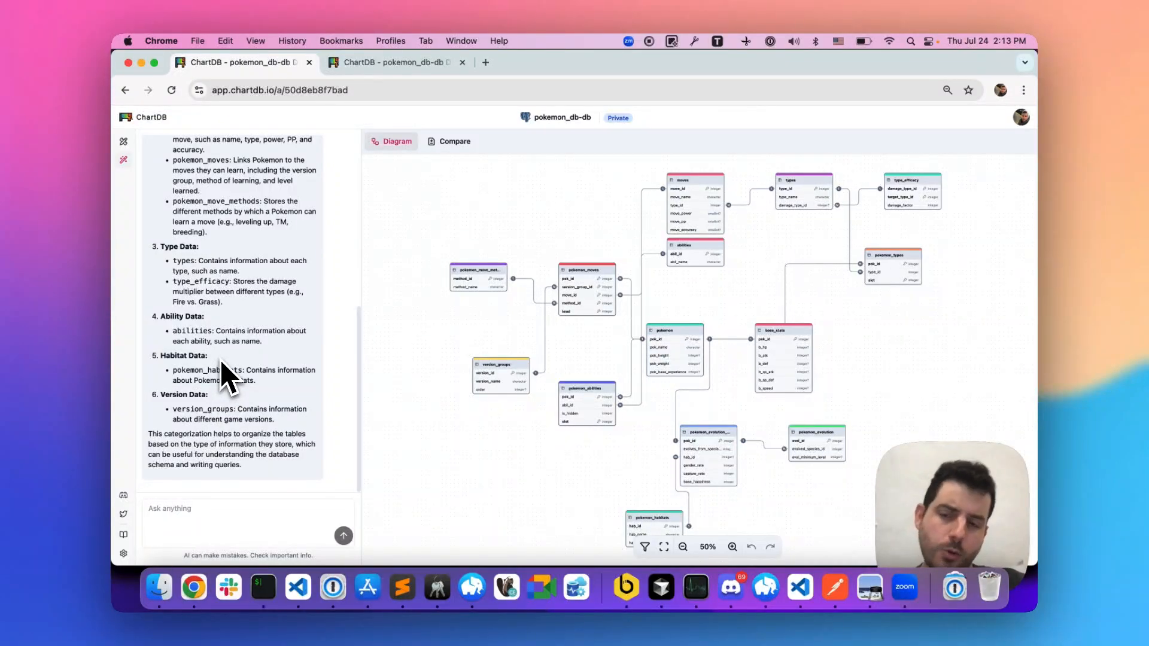
key("ctrl+Tab")
scroll(591, 396, "down", 2)
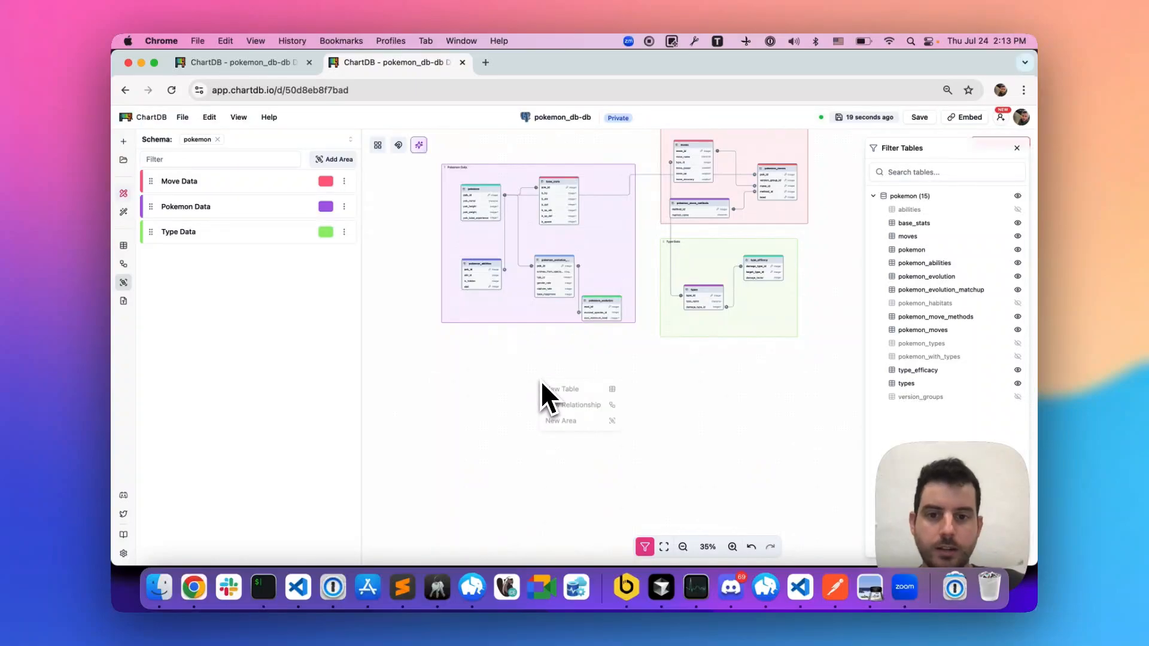
left_click(594, 426)
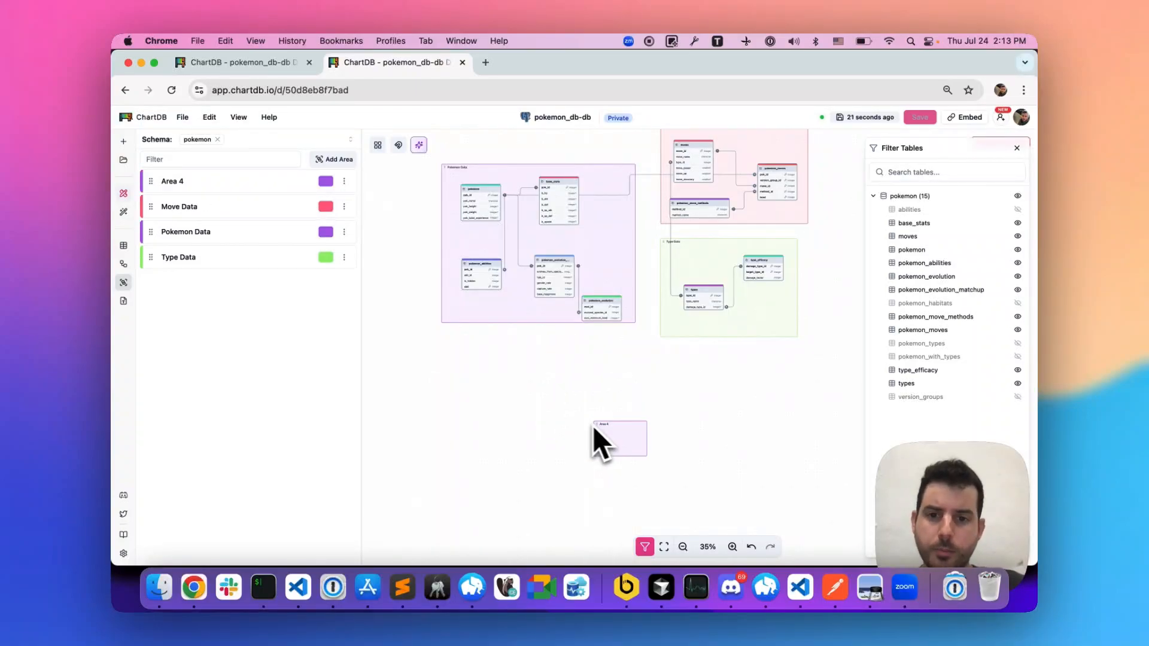
double_click(188, 258)
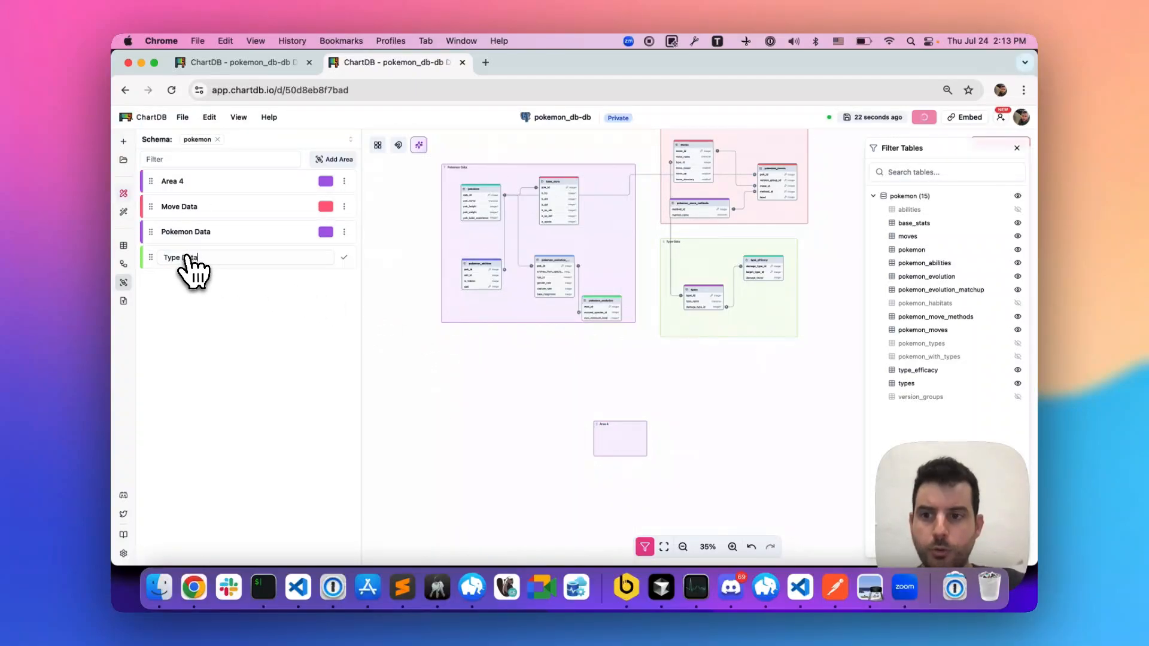
double_click(182, 181)
type("Oth")
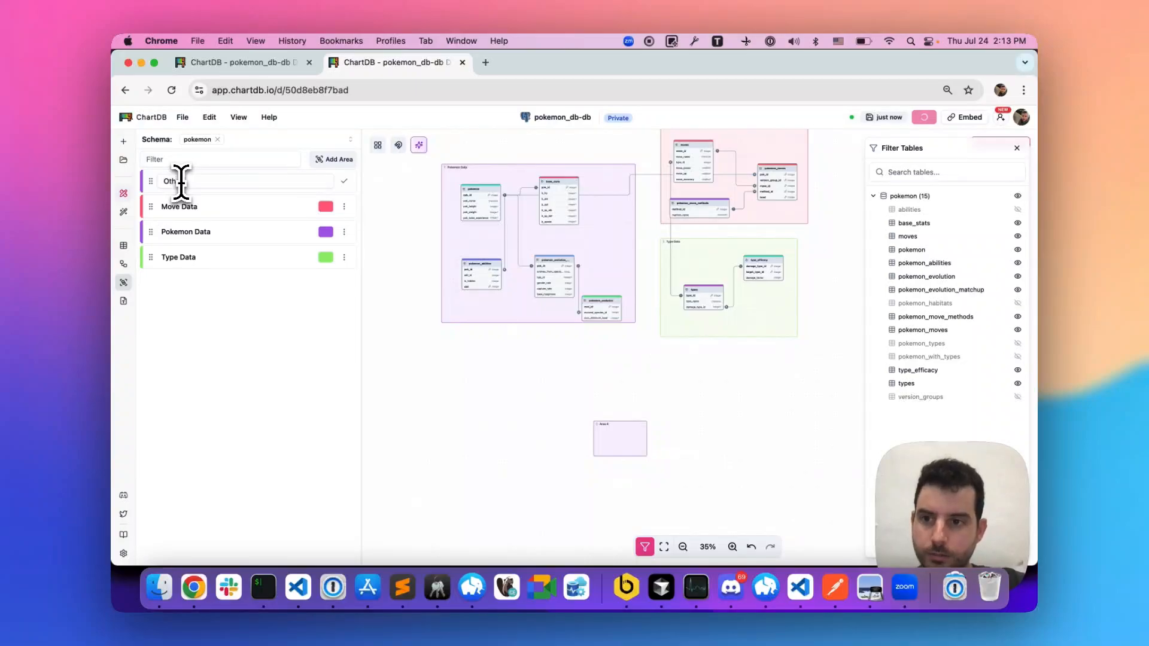
type("er Data")
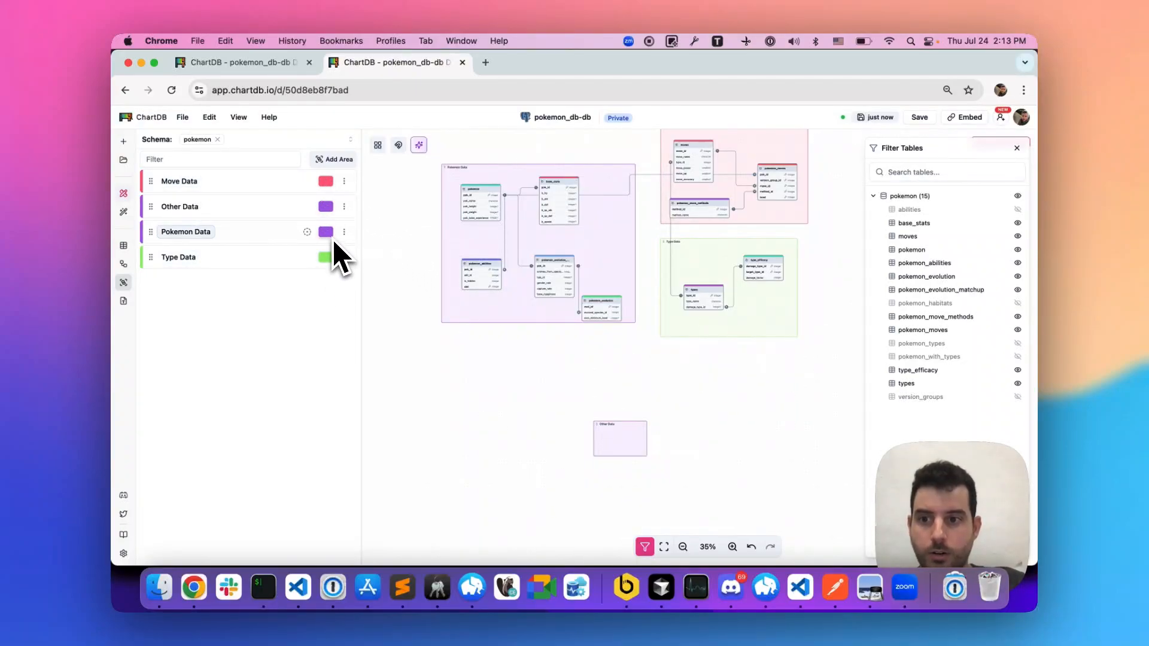
- Color the Other Data area light blue, enlarge it and place it directly beneath the Pokemon Data area
left_click(326, 207)
left_click(336, 252)
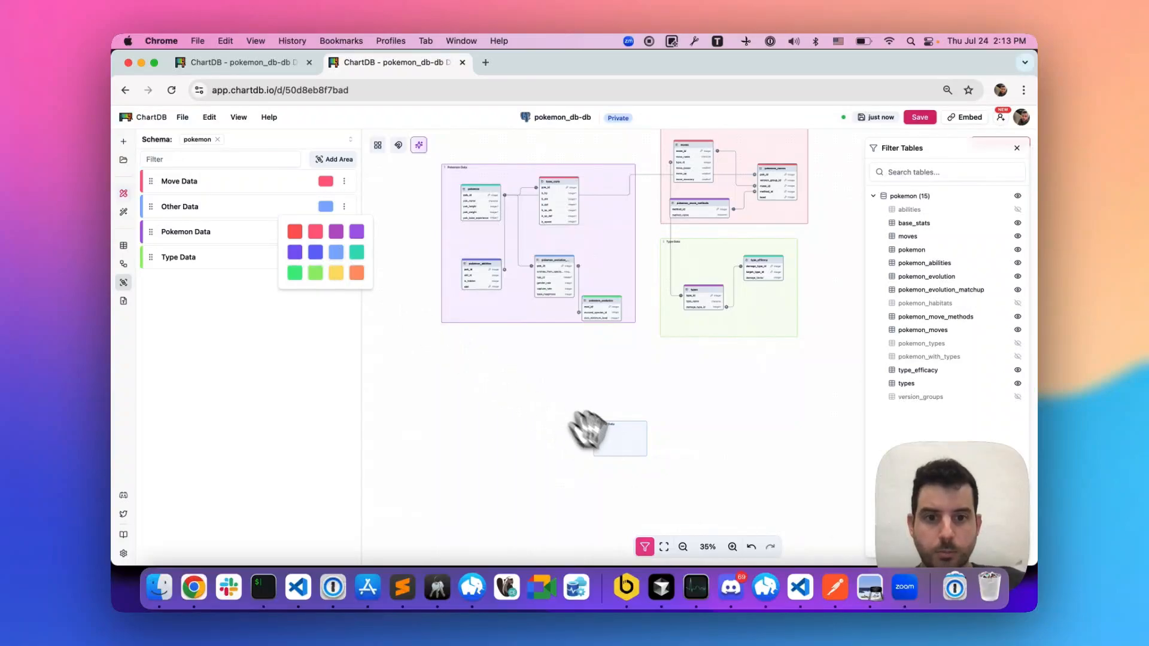
left_click_drag(587, 430, 606, 385)
left_click(514, 362)
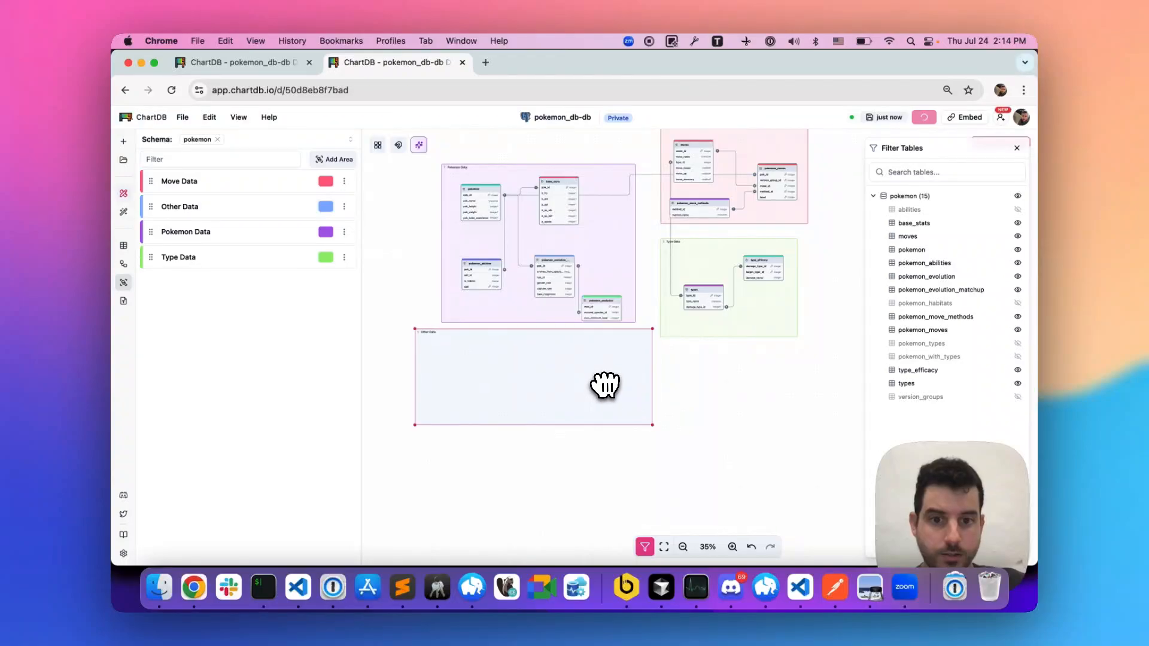
- Show the pokemon_with_types and pokemon_types tables and place both inside the Other Data area
left_click(1017, 357)
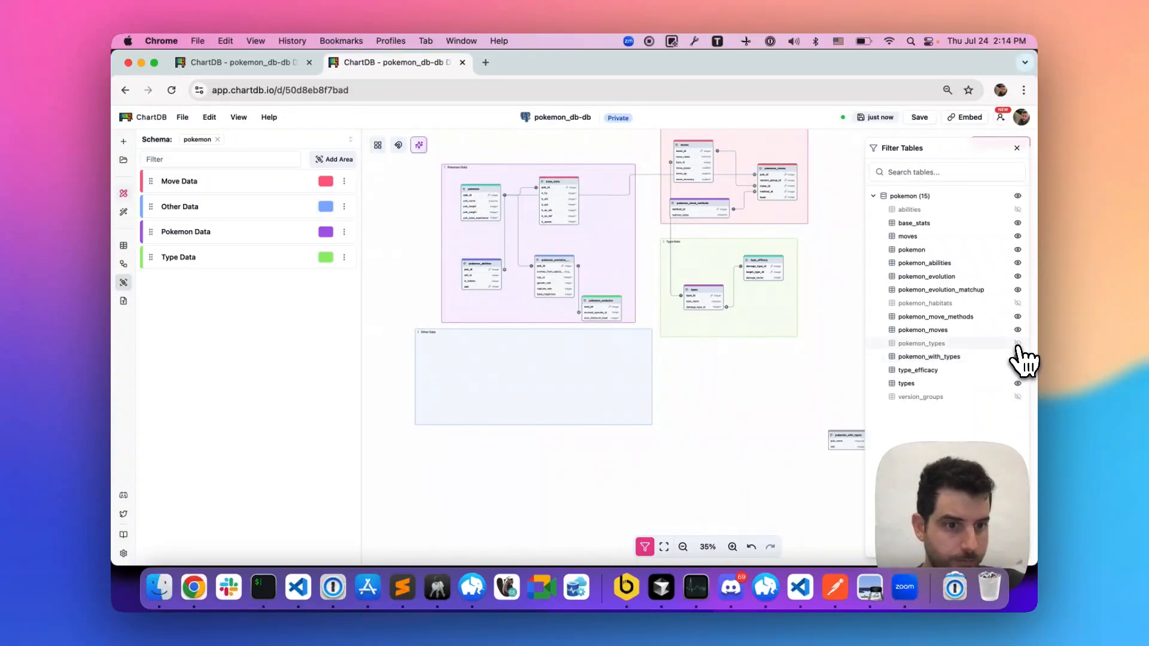
left_click(1017, 343)
left_click_drag(834, 277, 467, 358)
left_click_drag(835, 443, 621, 399)
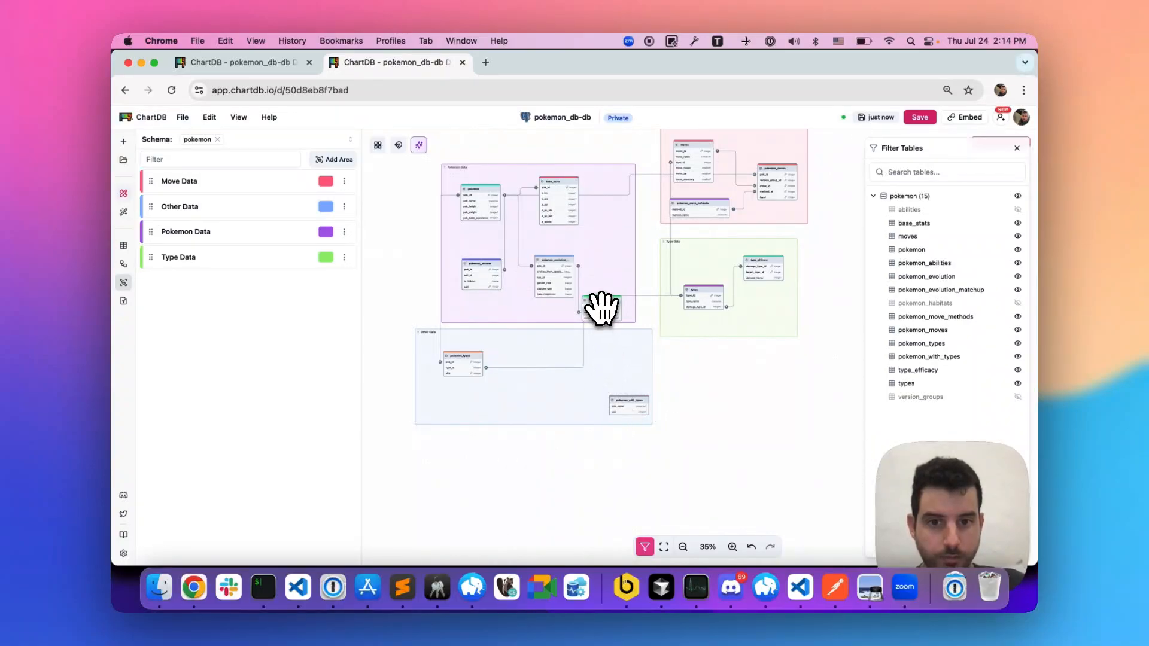
- Move pokemon_evolution from Pokemon Data into Other Data, and show version_groups and place it clear of the other tables there
left_click_drag(603, 307, 623, 352)
left_click(1017, 397)
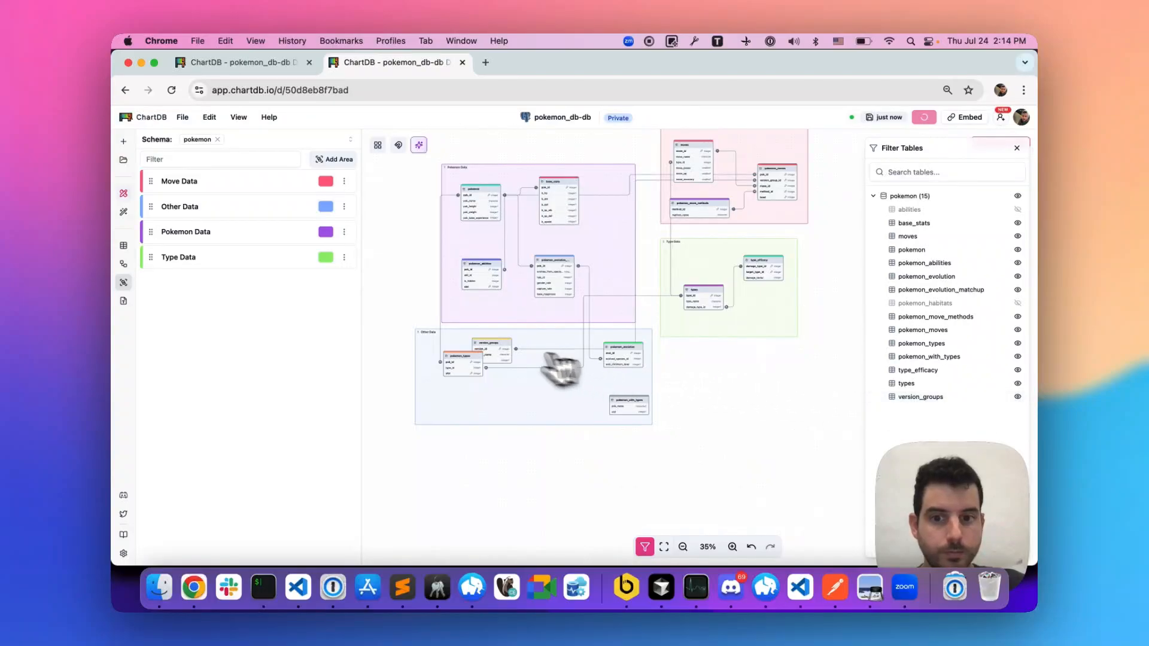
left_click_drag(506, 346, 535, 411)
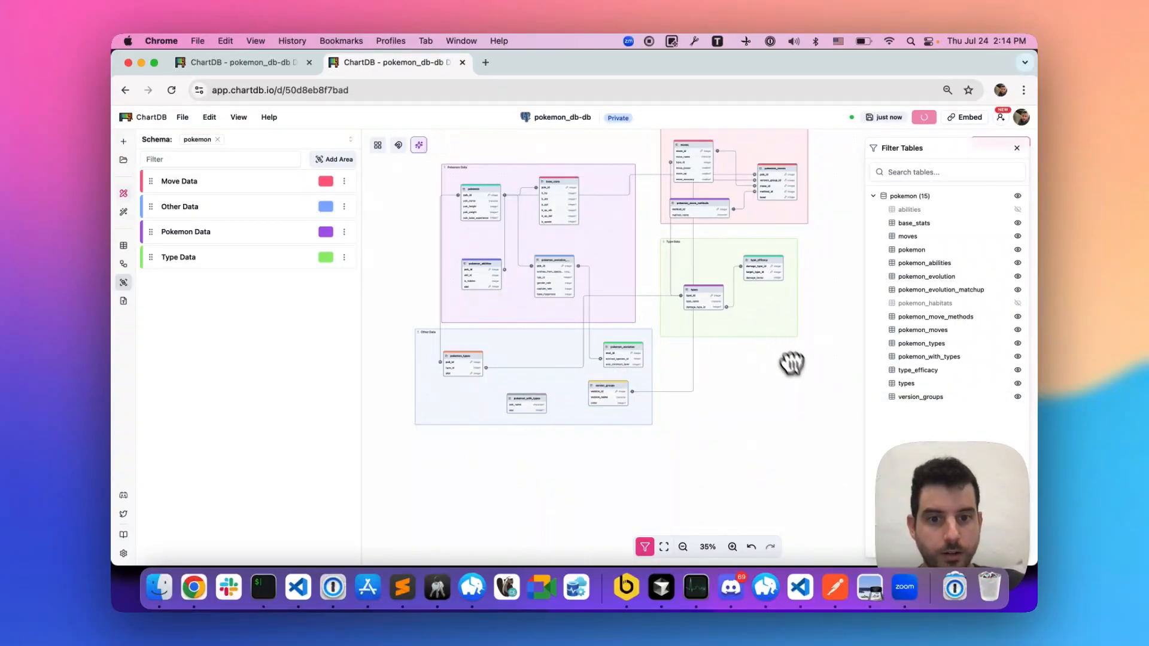
- Shift the Type Data area down and right, and rearrange Other Data with pokemon_types at its right side and pokemon_evolution at its left
left_click_drag(791, 362, 790, 357)
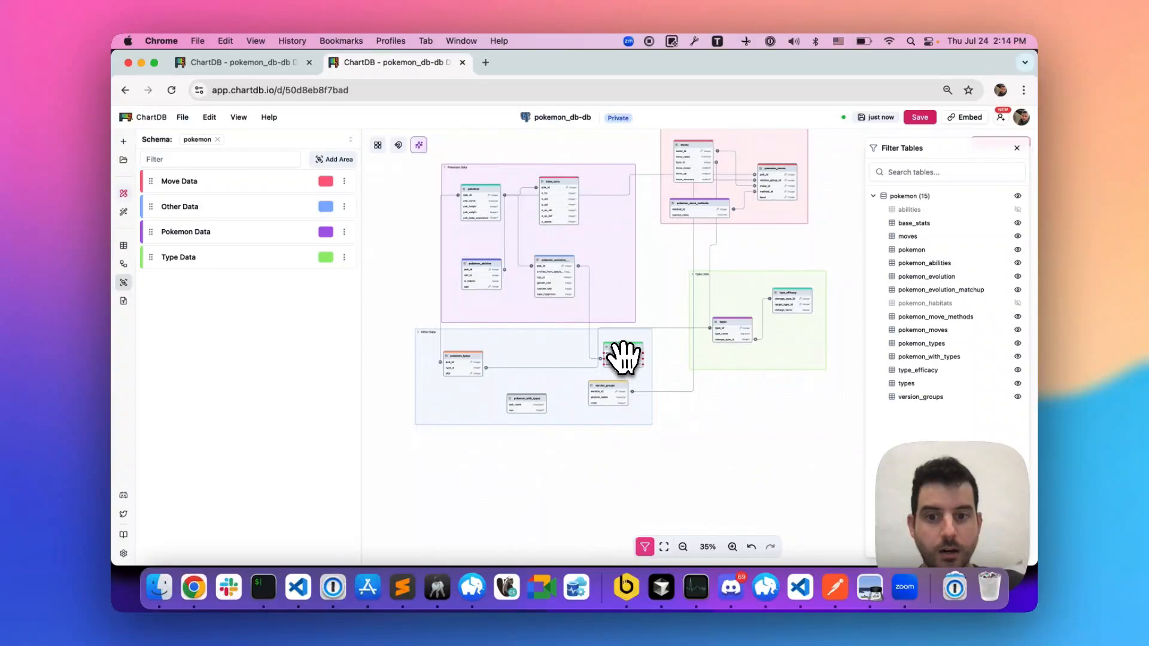
left_click_drag(622, 354, 522, 354)
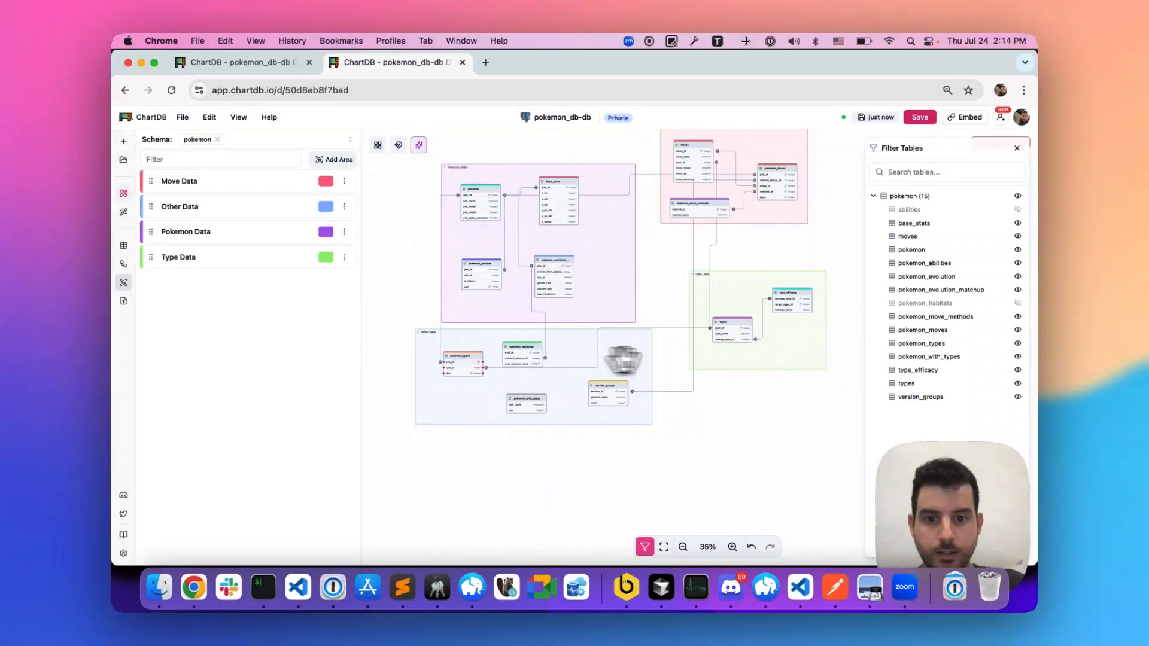
left_click_drag(622, 358, 616, 354)
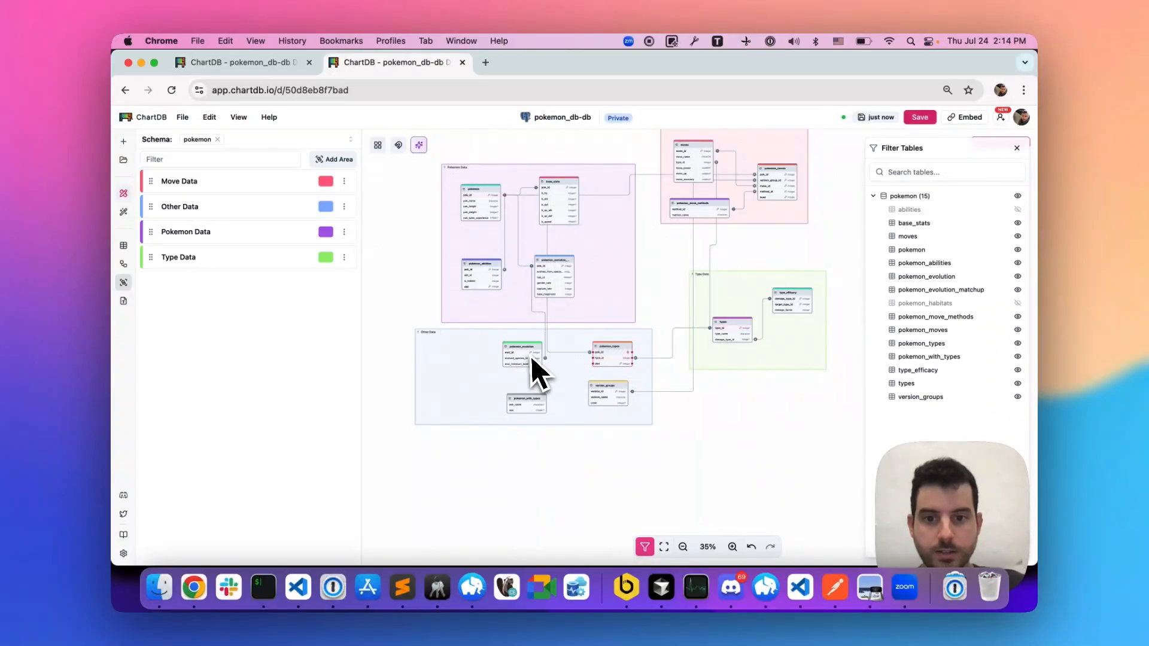
left_click_drag(530, 357, 484, 363)
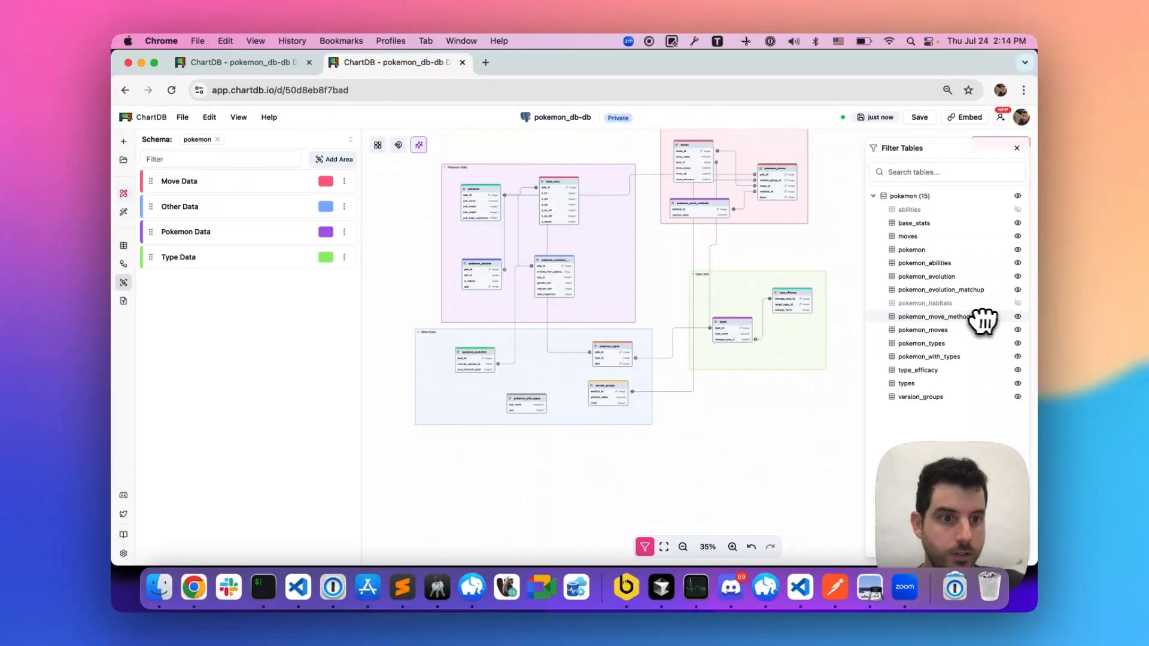
- Show pokemon_habitats and place it in Other Data, with pokemon_with_types in that area's lower-left corner, and show the abilities table
left_click(1017, 303)
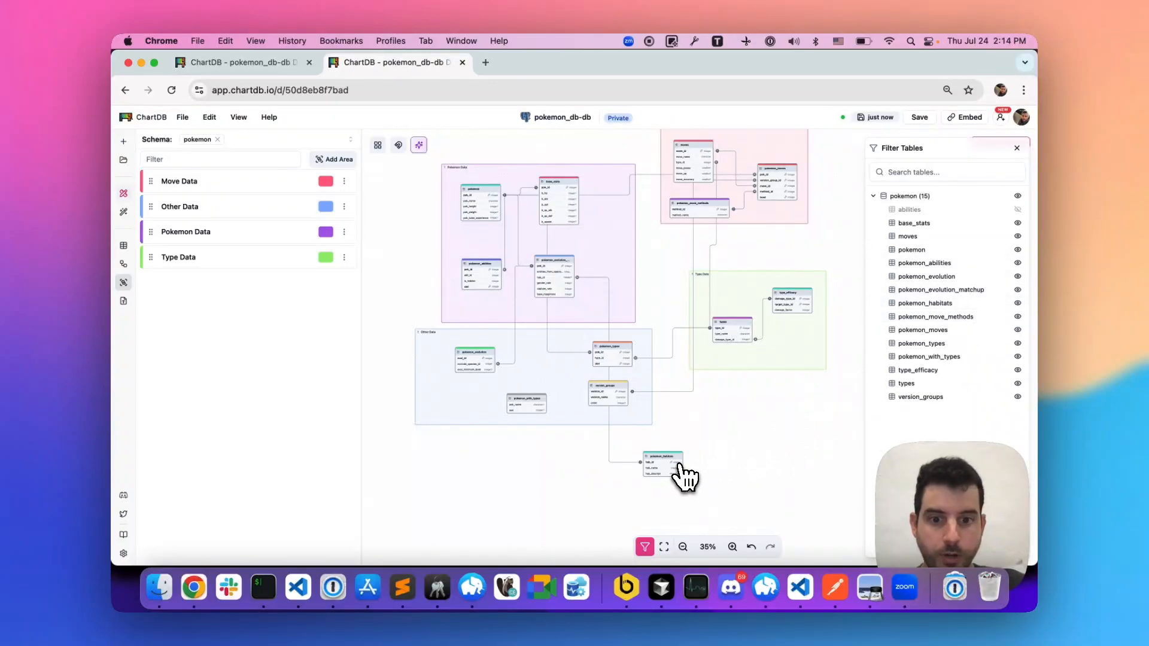
left_click_drag(680, 467, 449, 410)
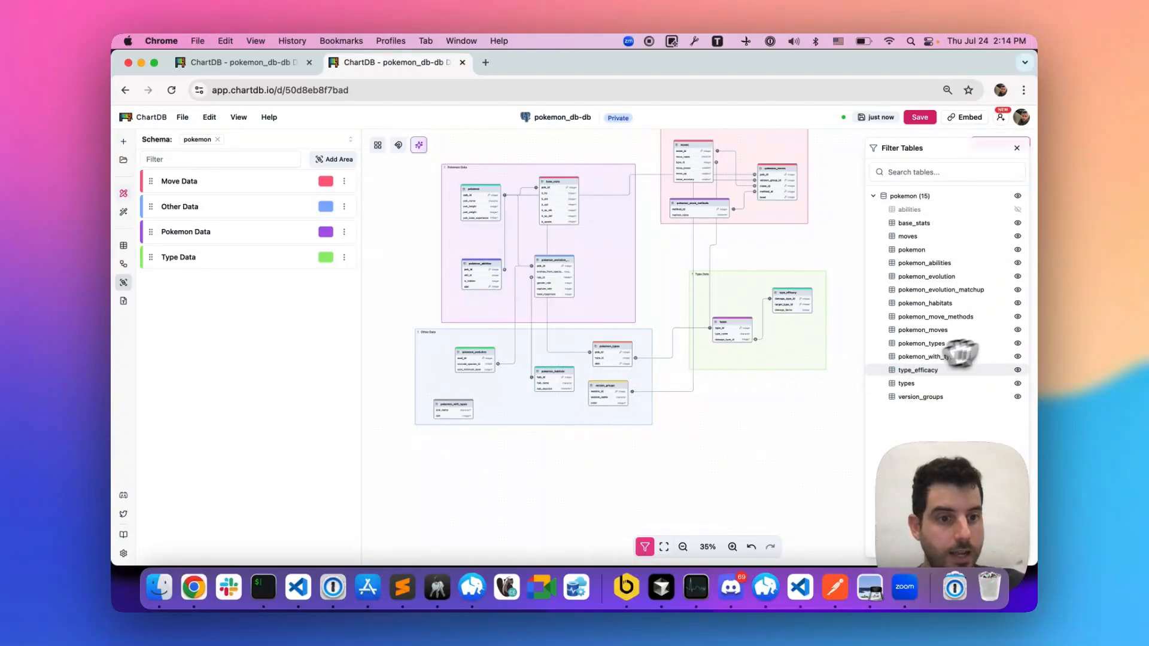
left_click(1018, 209)
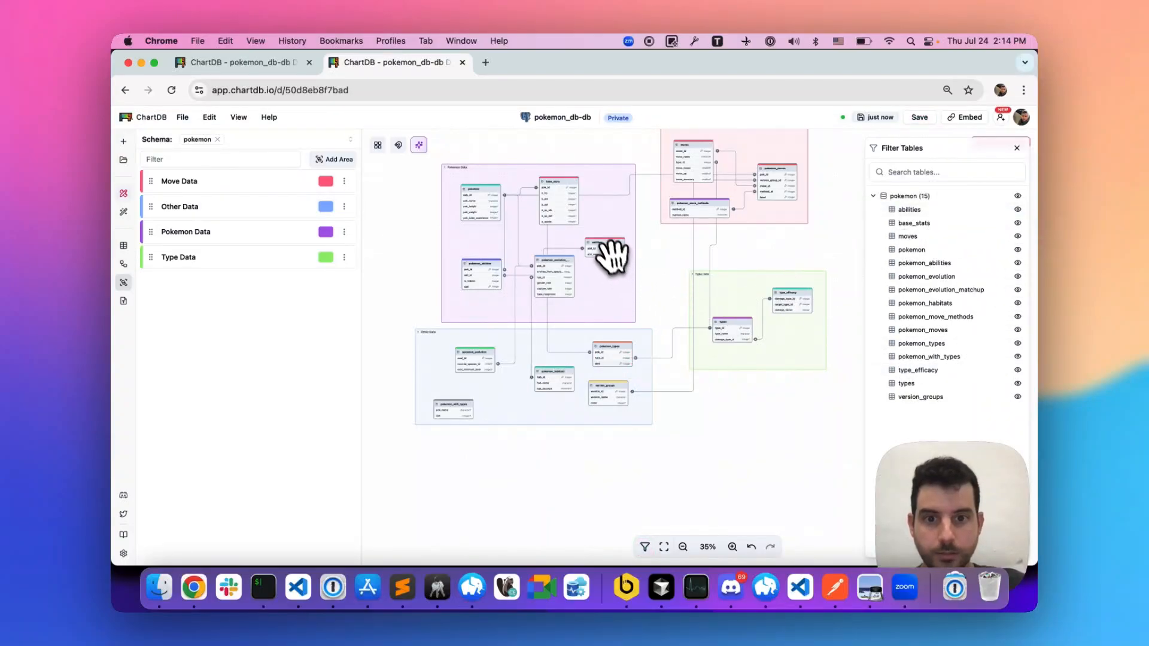
- Place the abilities table in Other Data beside pokemon_with_types, and move the Type Data area up to just below Move Data
left_click_drag(611, 257, 576, 376)
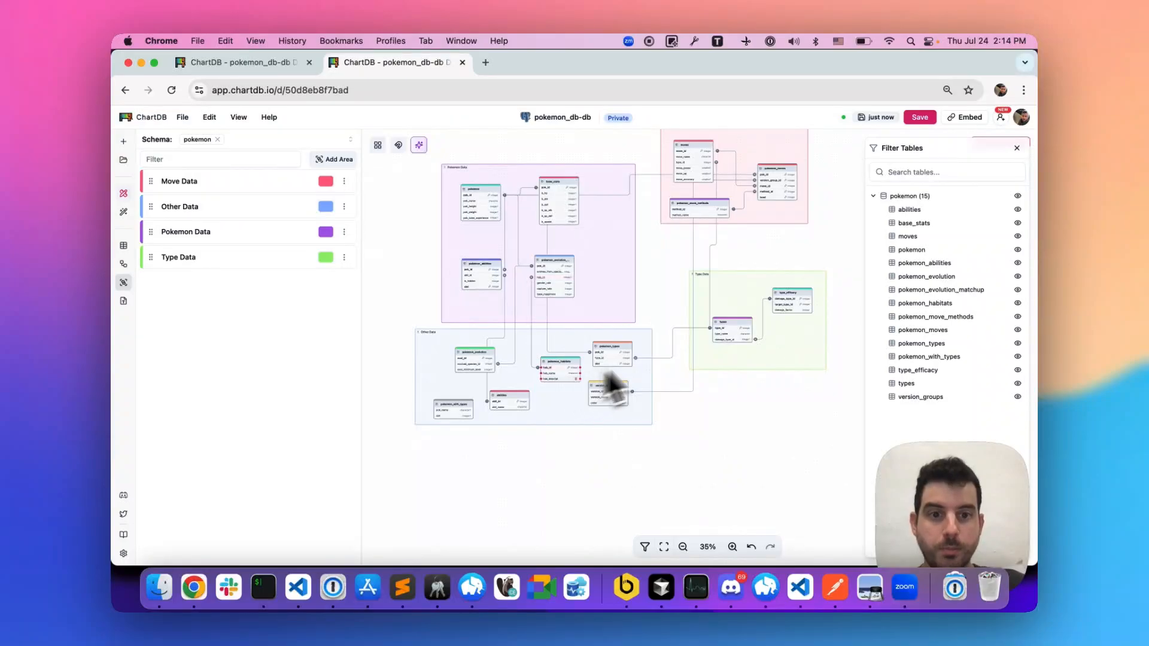
scroll(699, 342, "up", 1)
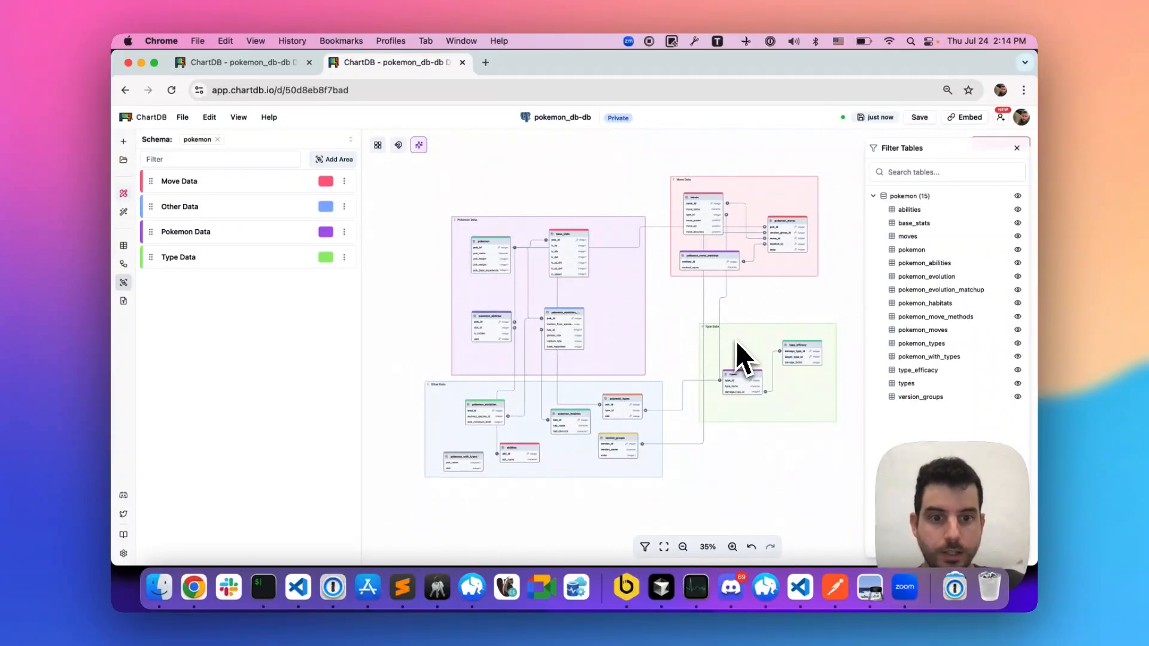
left_click_drag(737, 342, 724, 305)
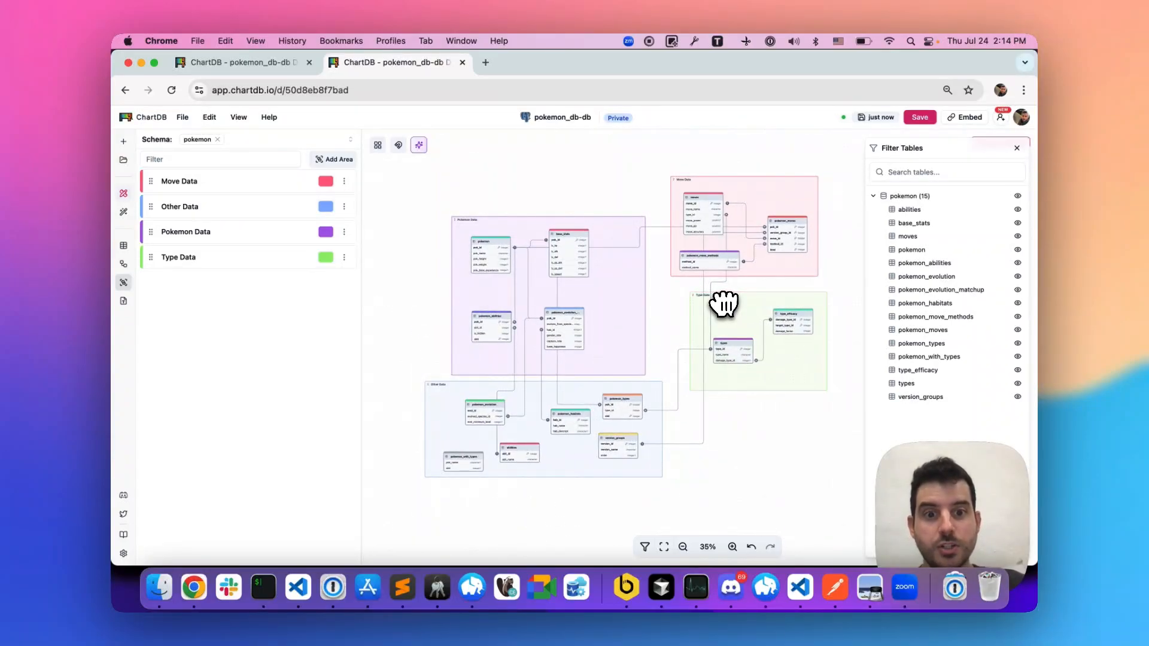
- Shift the abilities table slightly to the right within the Other Data area, away from pokemon_with_types
scroll(720, 296, "up", 5)
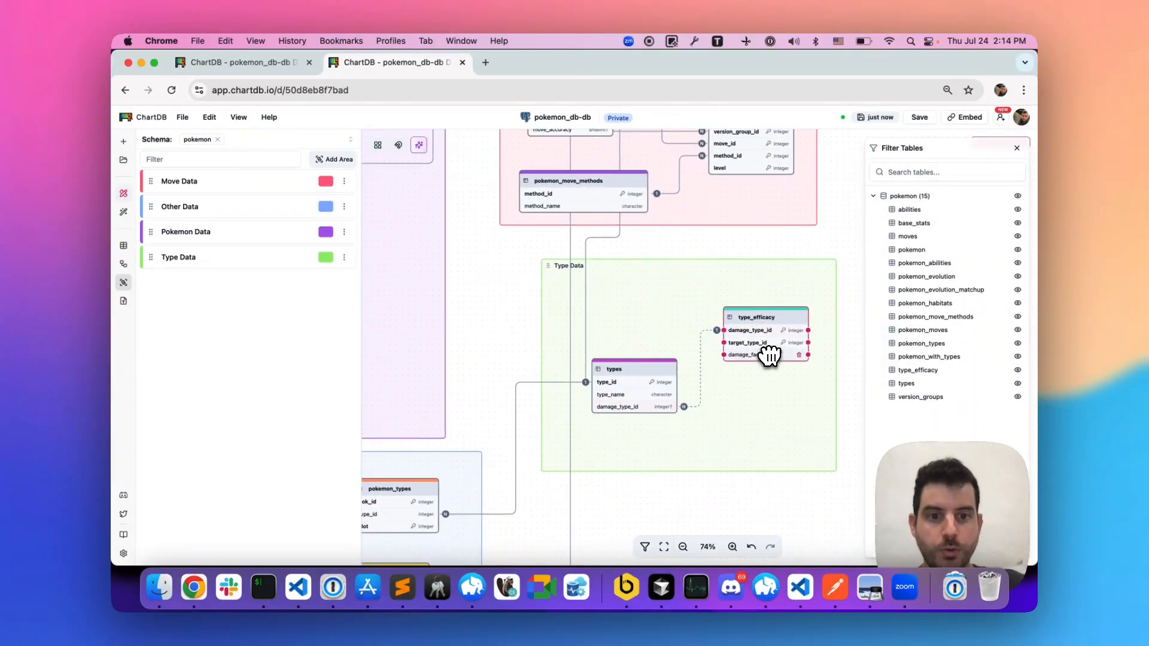
scroll(671, 361, "up", 5)
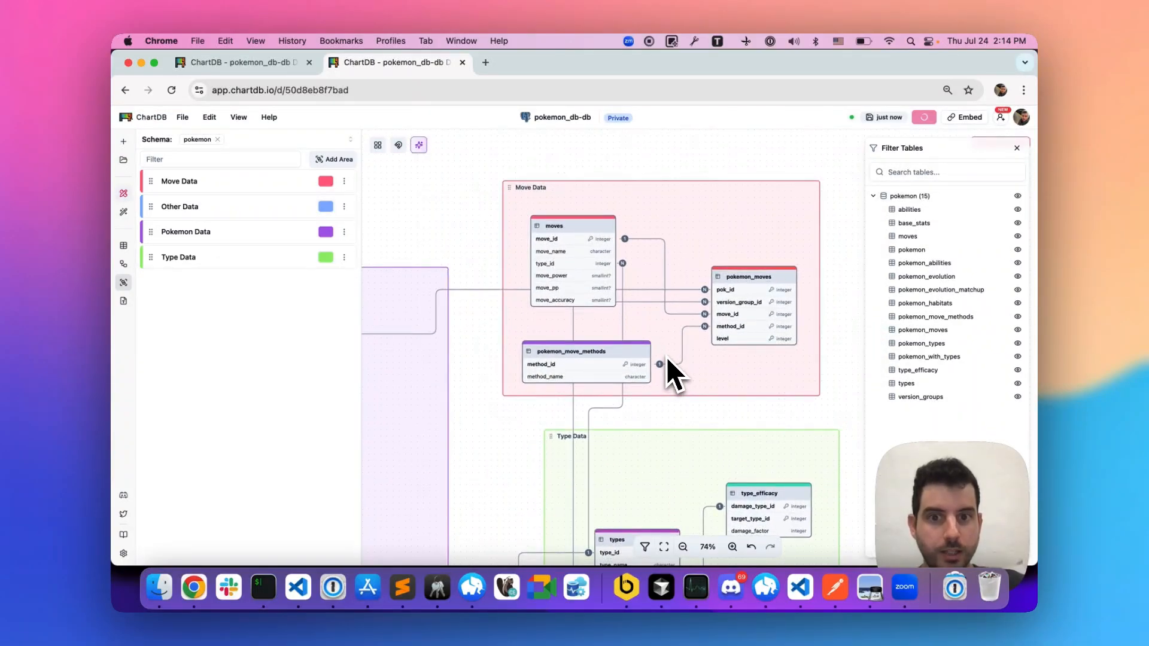
scroll(669, 358, "left", 8)
scroll(669, 372, "down", 10)
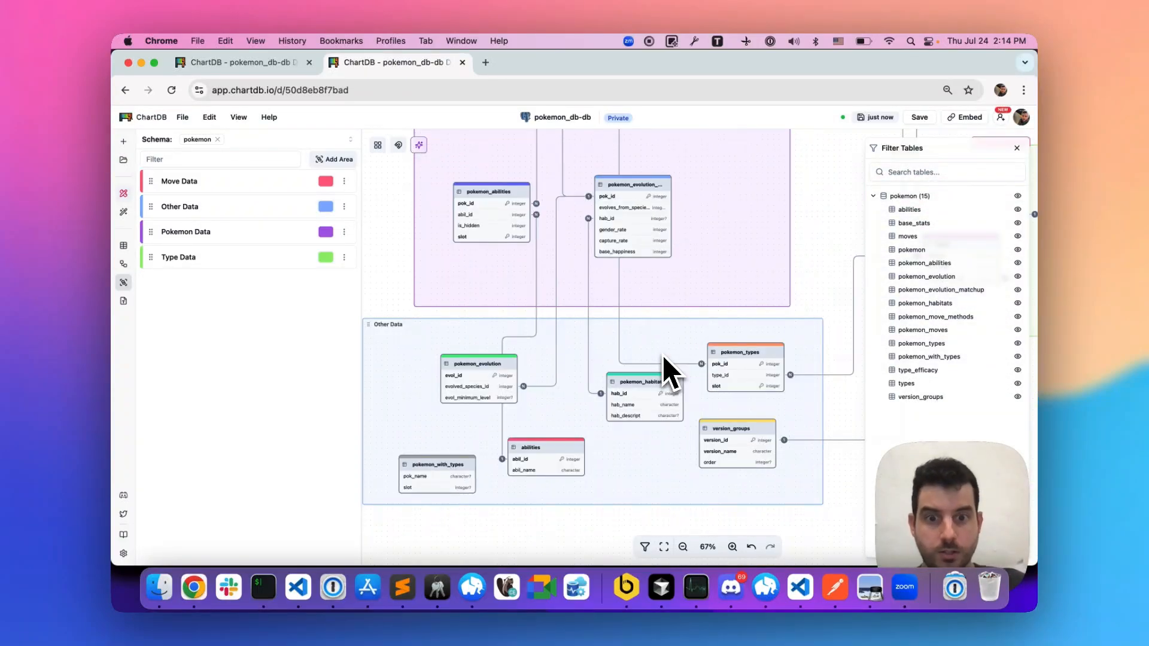
left_click_drag(551, 466, 573, 465)
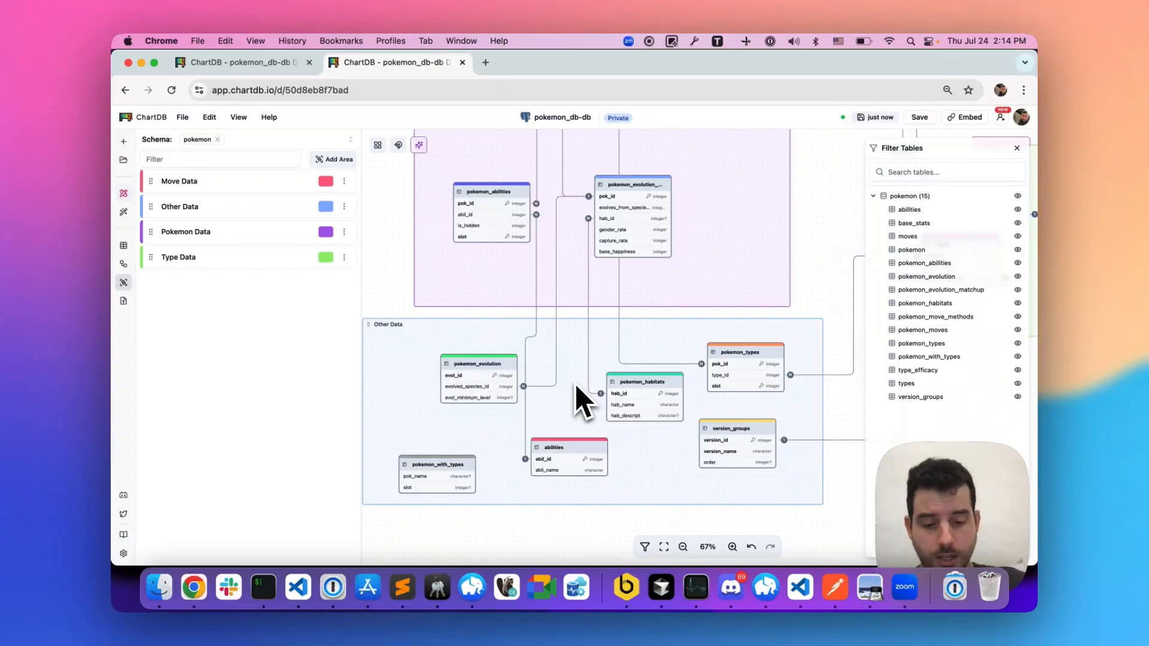
- Switch the diagram to the dark theme and shift pokemon_evolution_matchup to the right inside the Pokemon Data area
key("super+m")
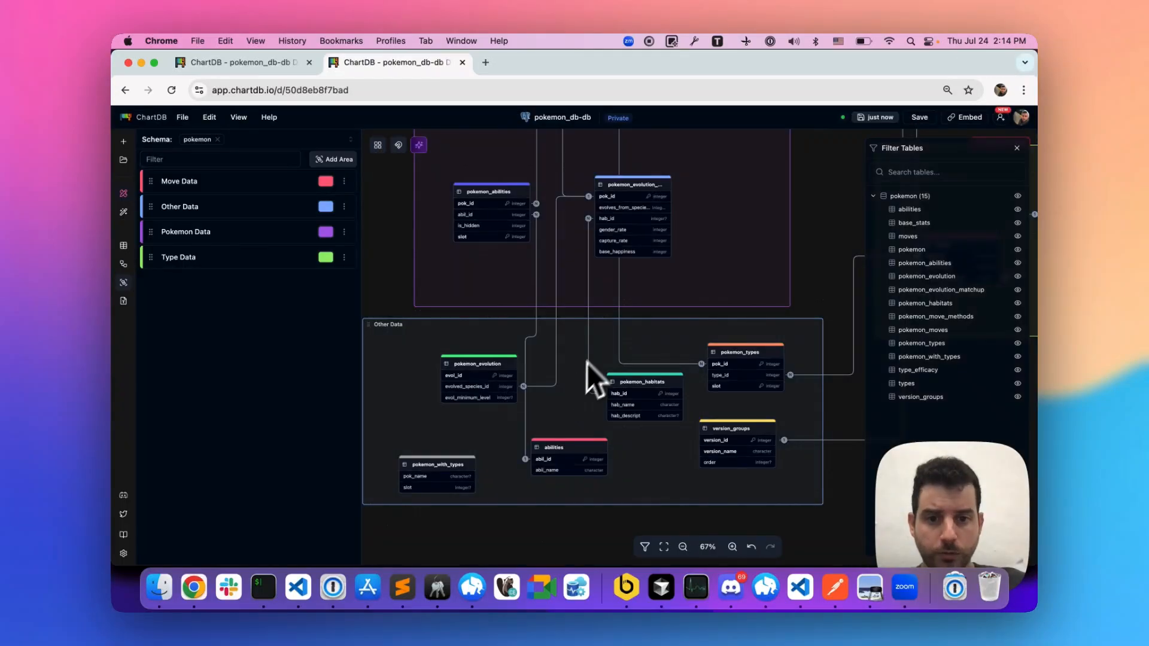
scroll(597, 340, "right", 3)
scroll(600, 339, "down", 5)
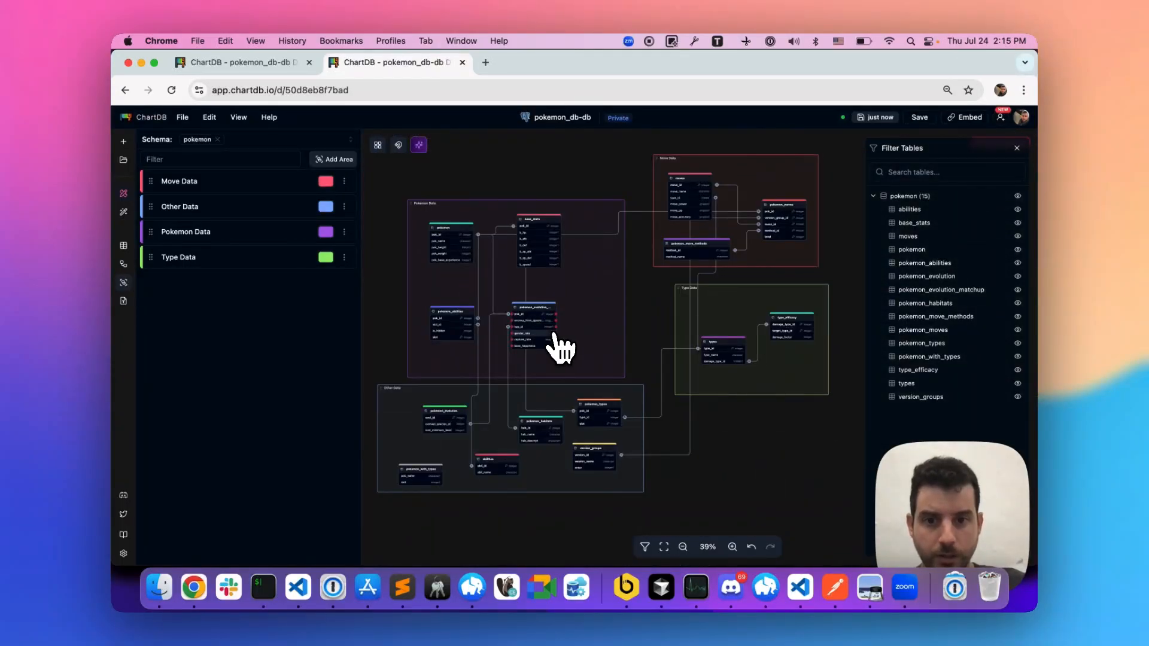
mouse_move(547, 313)
left_mouse_down()
mouse_move(584, 314)
mouse_move(531, 328)
mouse_move(562, 328)
left_mouse_up()
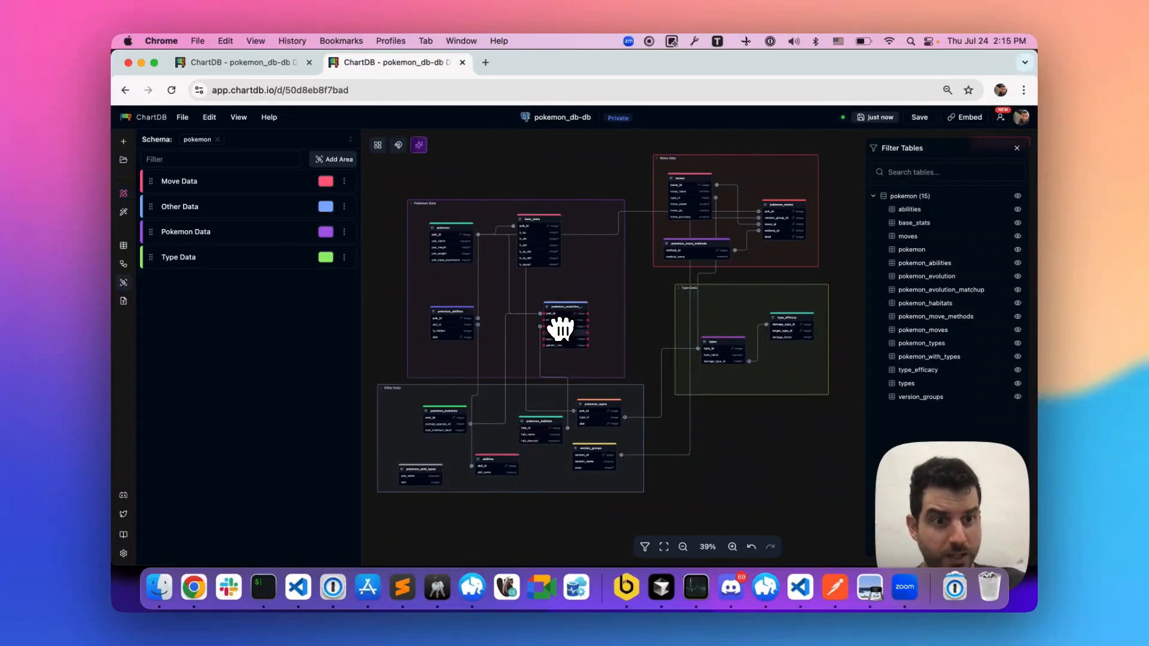
- Close the table filter so the diagram canvas is unobstructed
left_click(1017, 148)
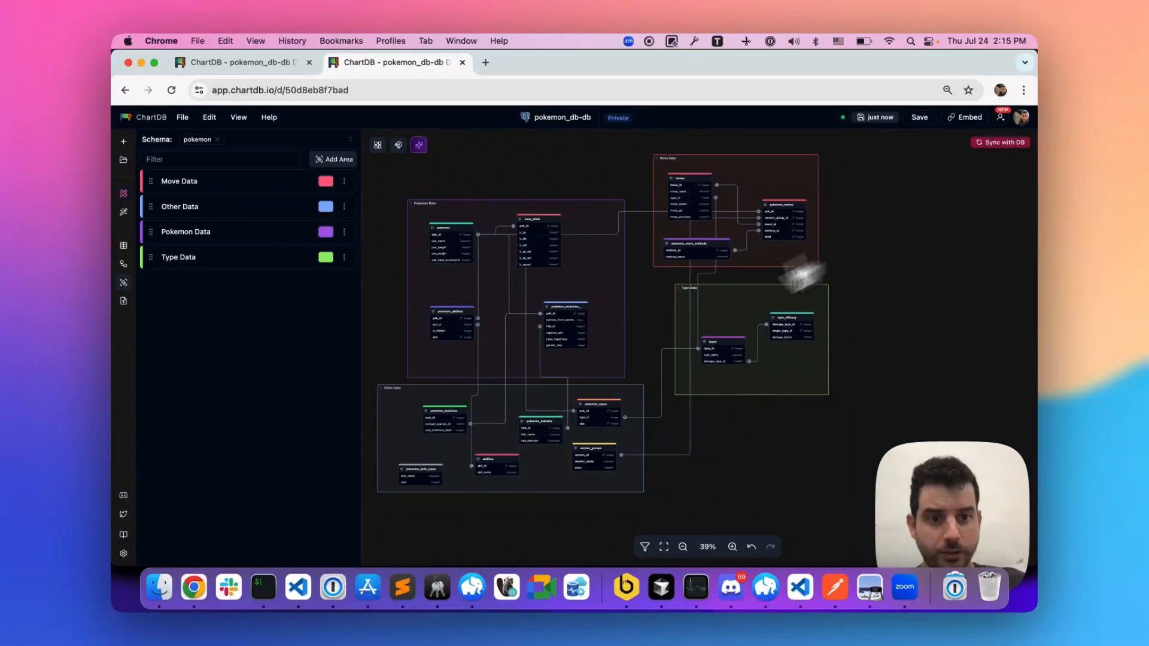
key("super+f")
key("super+f")
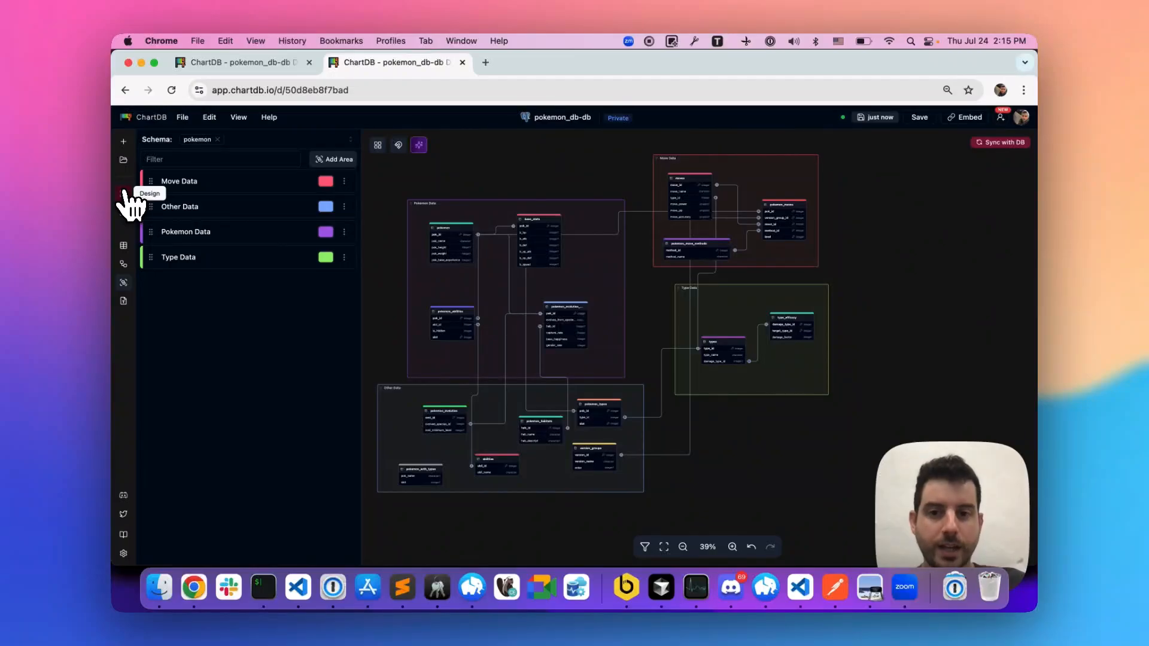
- Open the pokemon table's details in the tables list and add the table comment "Example table comment"
left_click(124, 245)
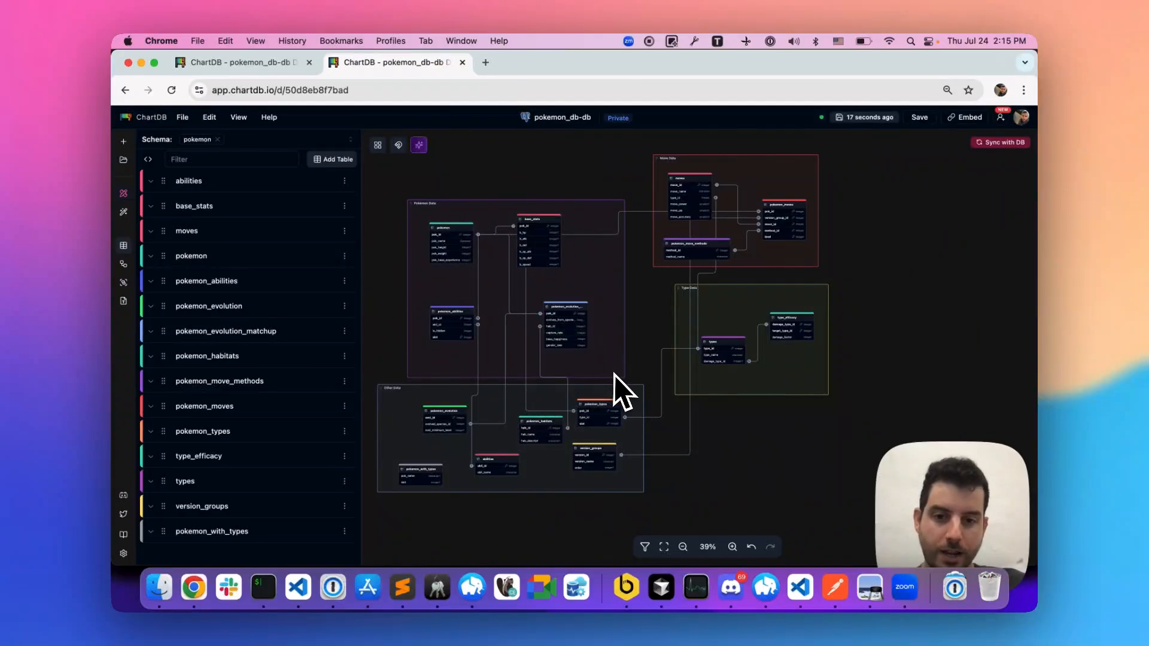
left_click(244, 258)
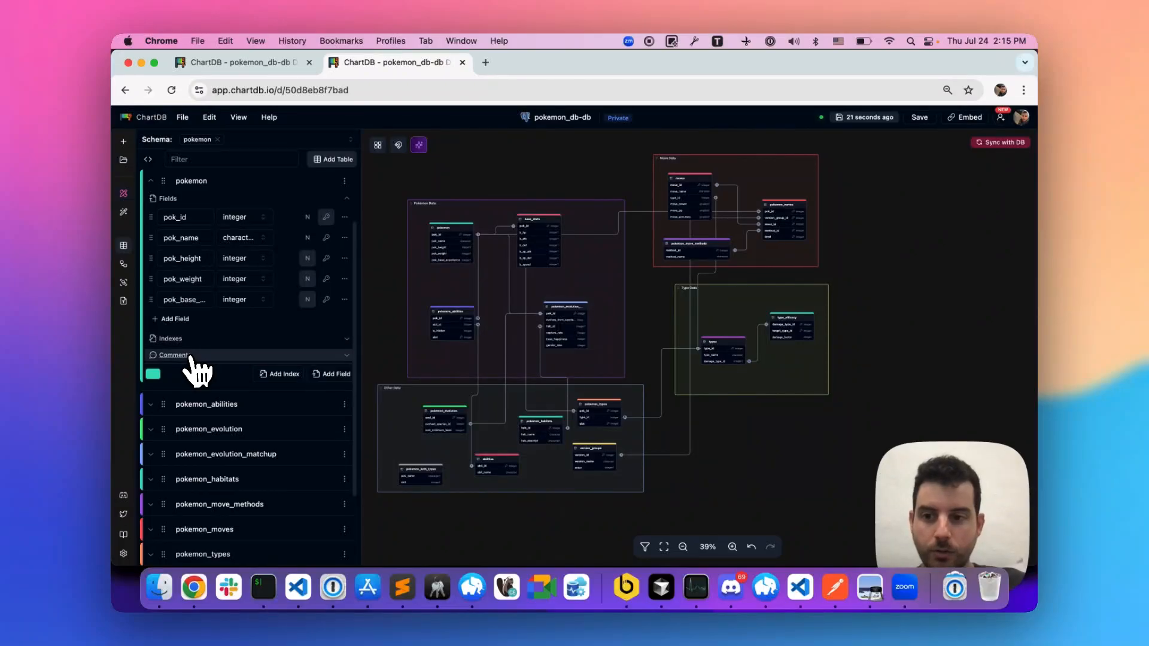
left_click(190, 357)
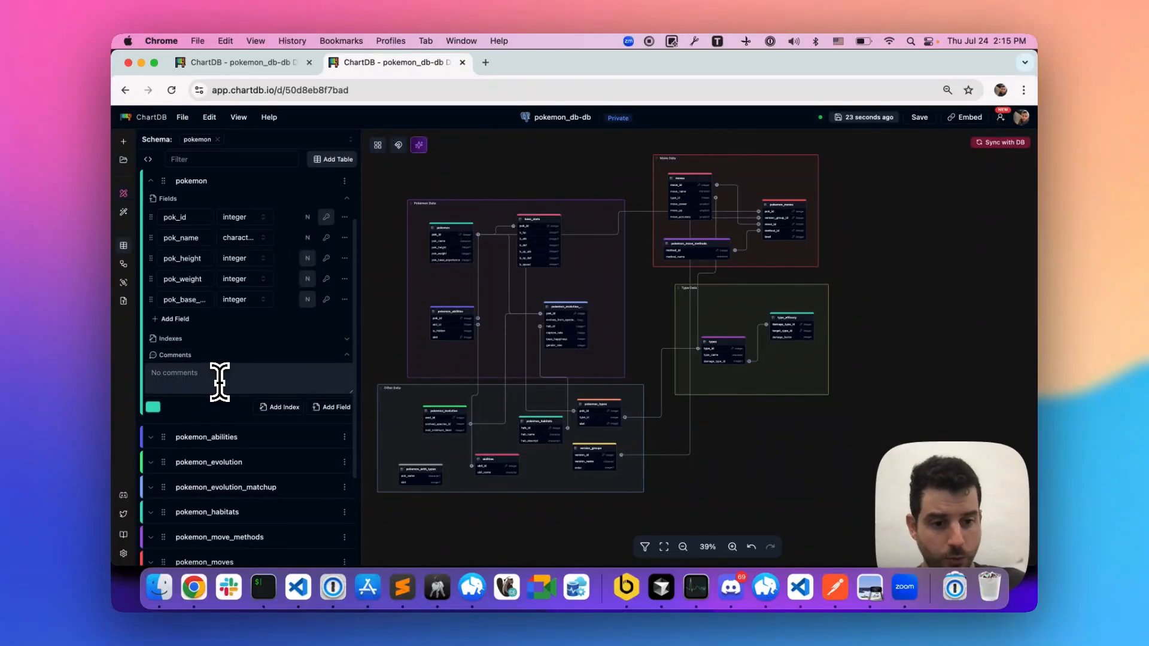
type("Example ta")
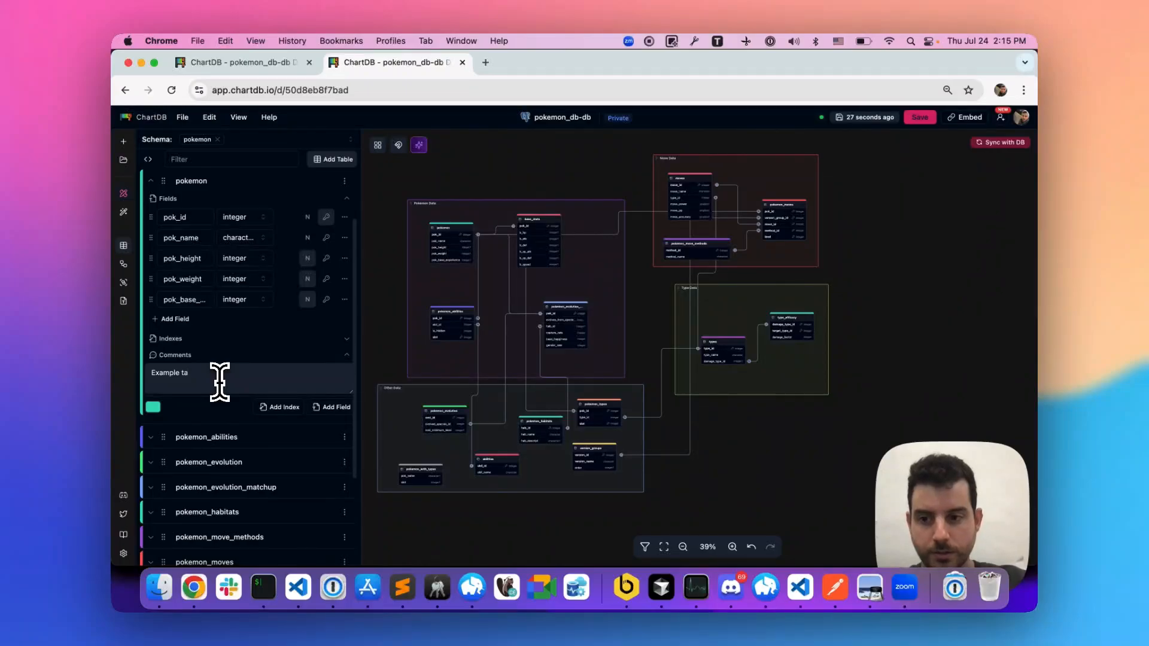
type("ble comment")
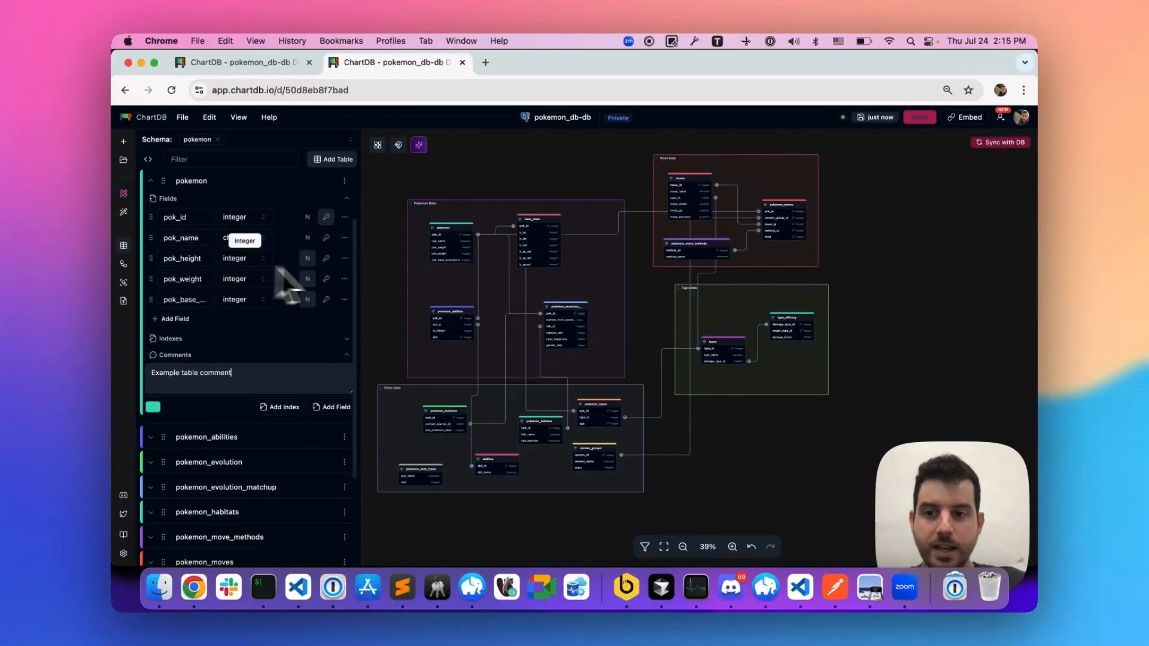
- Add the comment "this number showing meters" to the pok_height field of the pokemon table
left_click(345, 259)
left_click(333, 369)
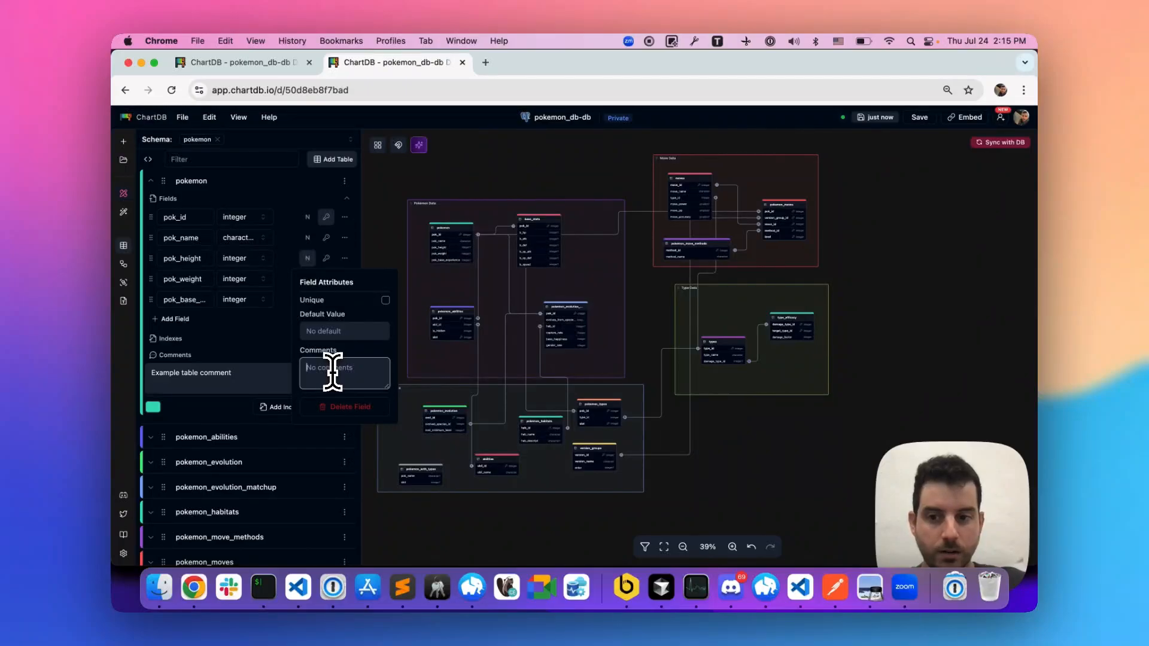
type("this ")
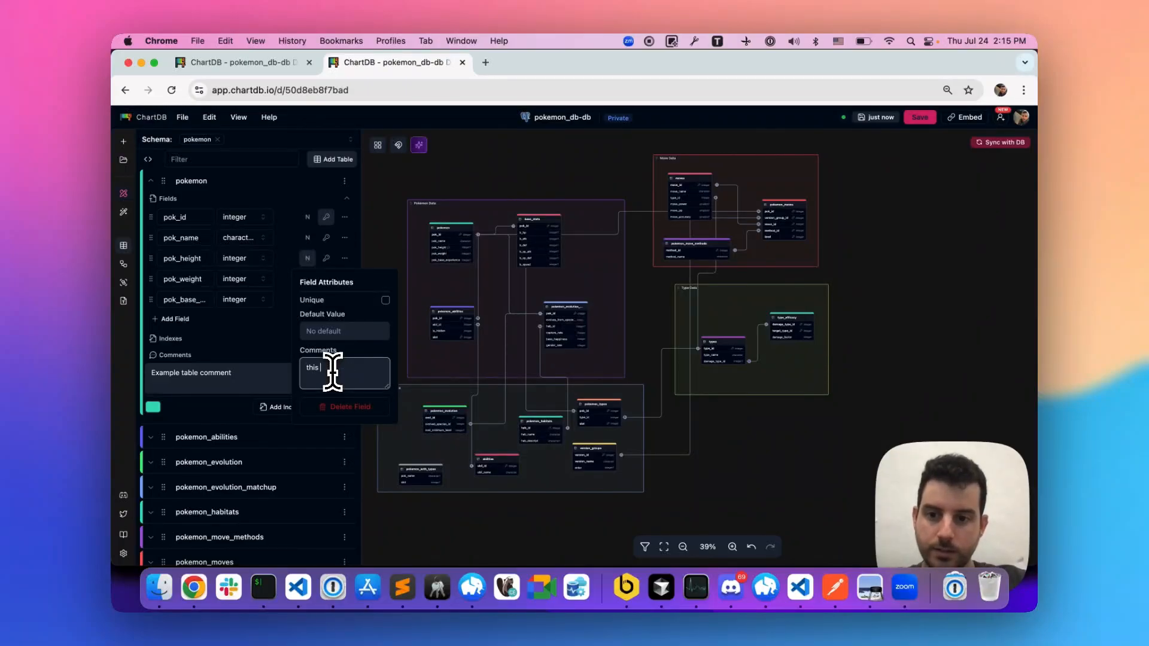
type("number showing")
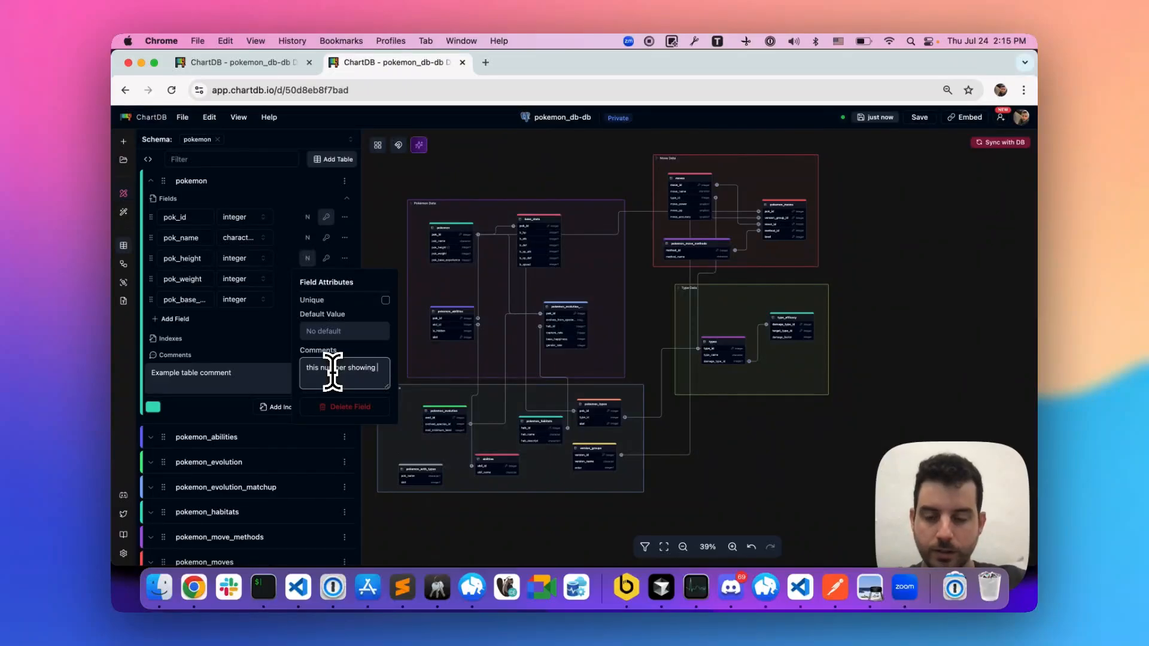
type(" meters")
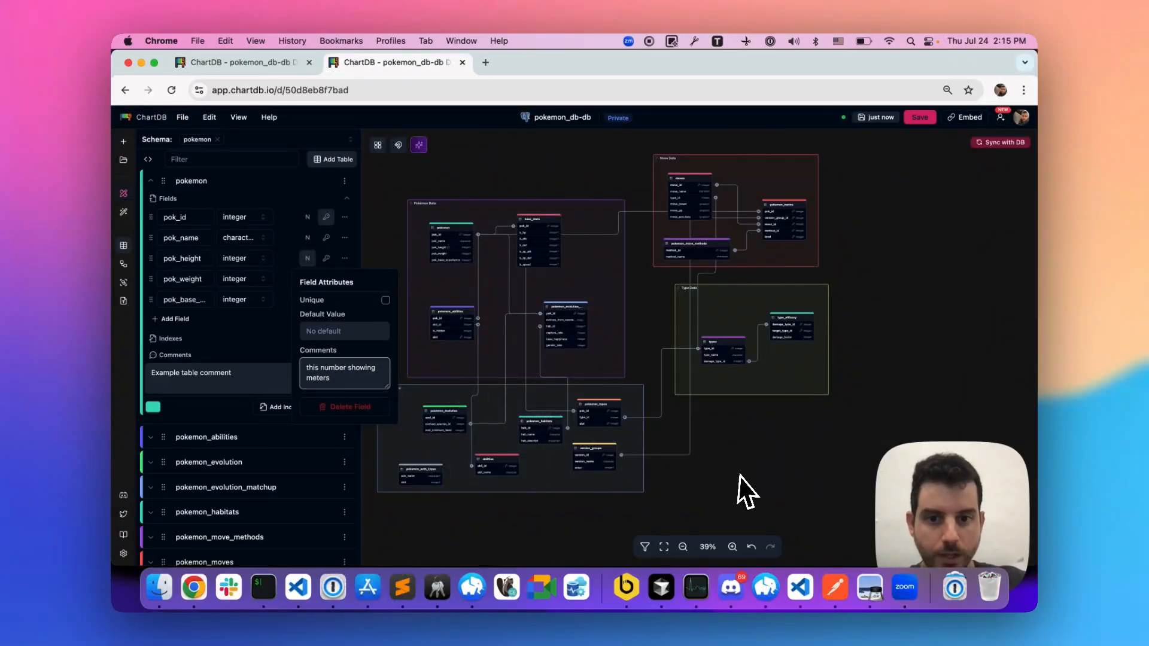
left_click(737, 474)
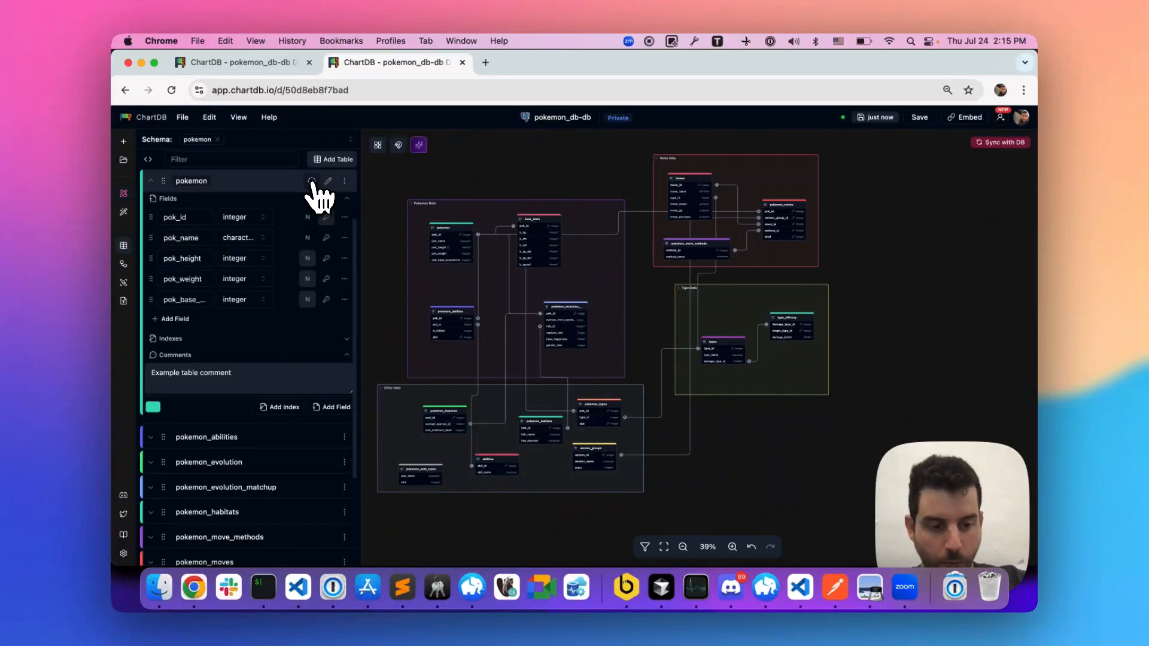
- Focus the diagram on the pokemon table and view the comment attached to its pok_height field
left_click(312, 181)
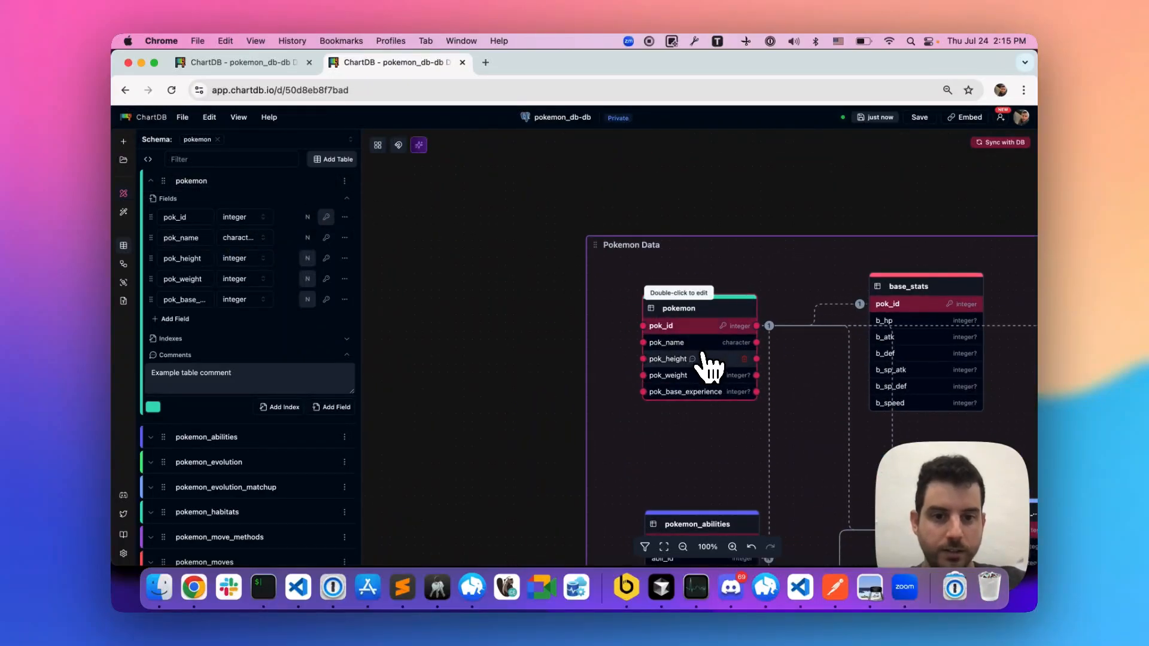
left_click(573, 374)
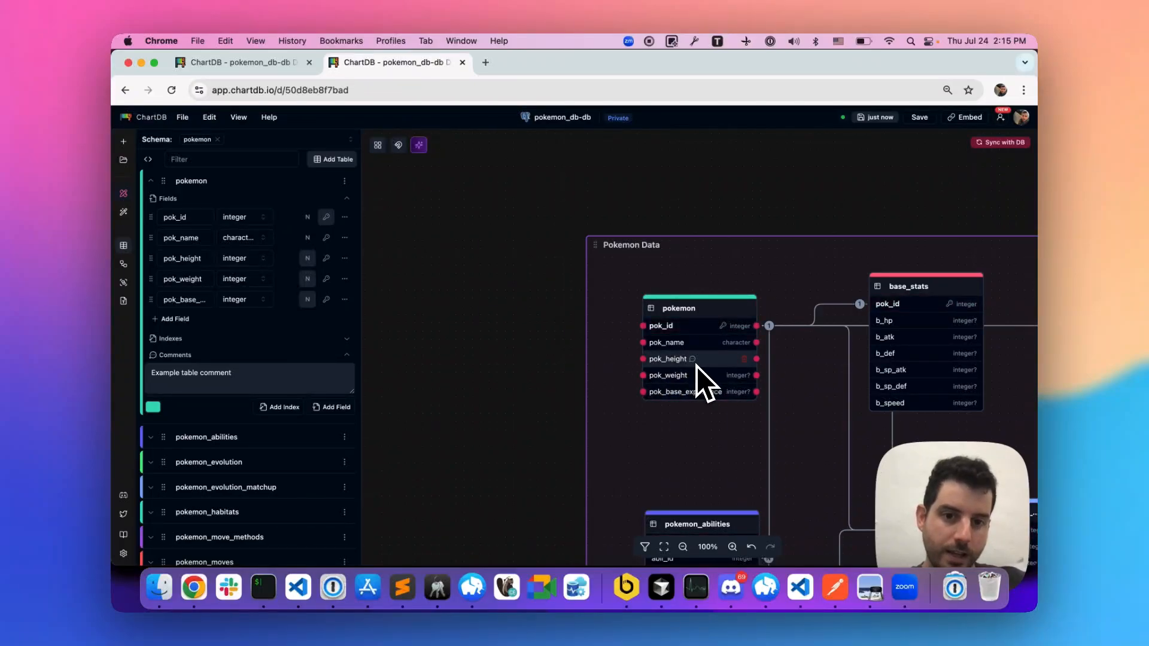
mouse_move(694, 364)
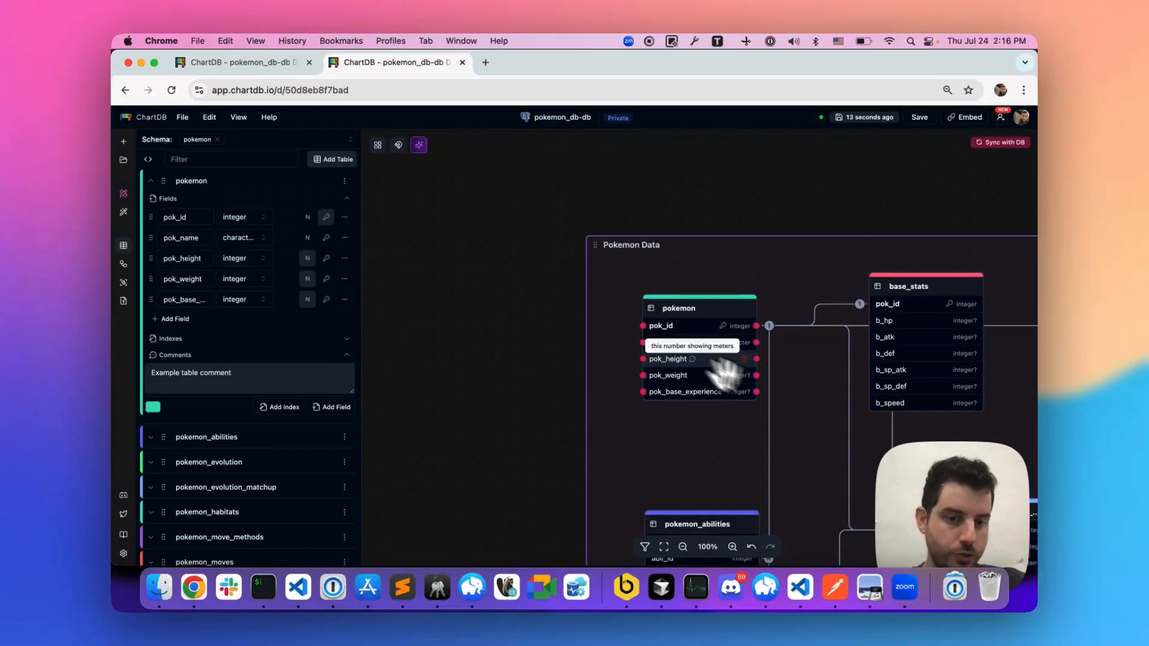
- Move the Pokemon Data area up and to the left, widening the gap to the Other Data and Move Data areas
scroll(822, 418, "down", 4)
left_click_drag(815, 415, 700, 377)
scroll(454, 390, "down", 4)
scroll(455, 390, "right", 4)
scroll(455, 390, "down", 5)
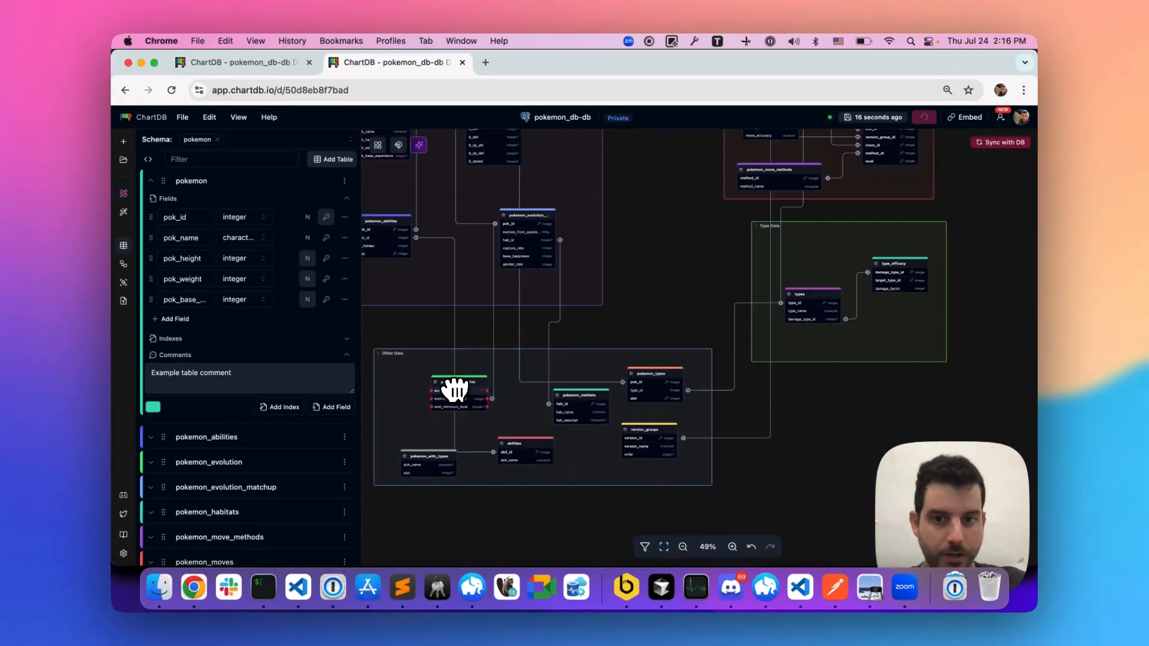